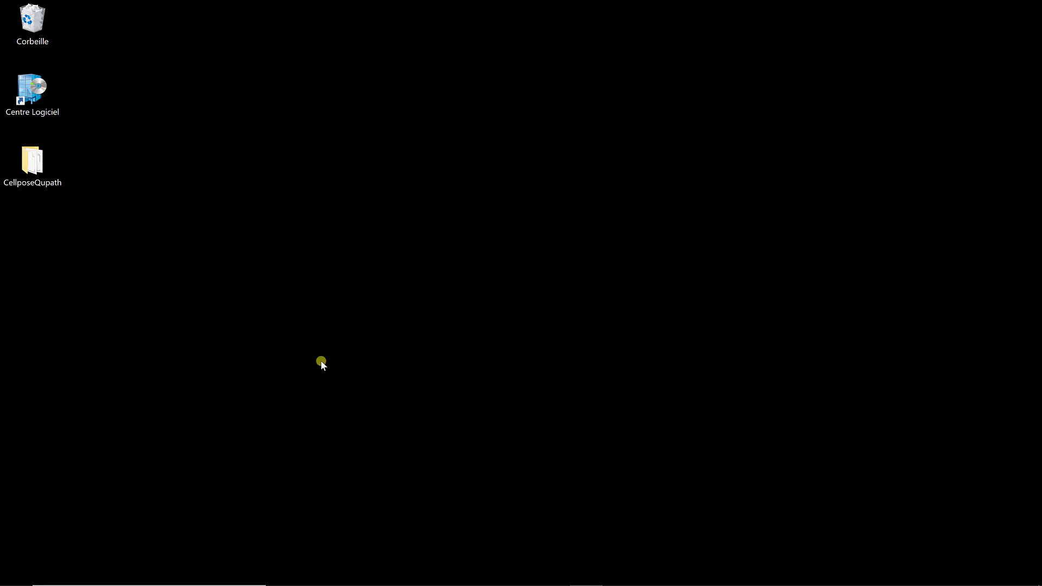
Open Microsoft Edge, search Google for "anaconda download" and open the Anaconda Distribution page
{"action": "mouse_move", "coordinate": [395, 585]}
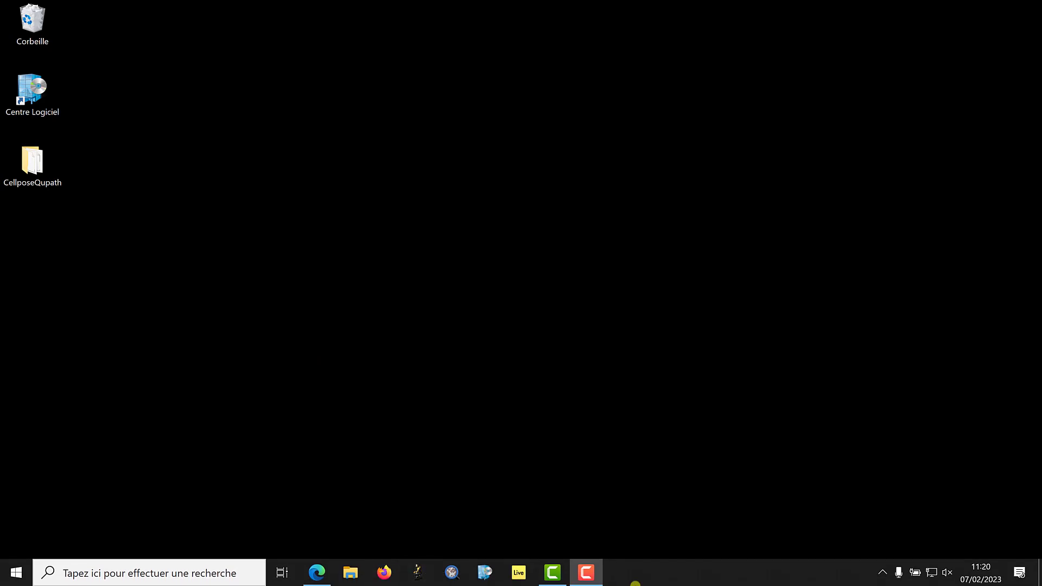
{"action": "left_click", "coordinate": [329, 580]}
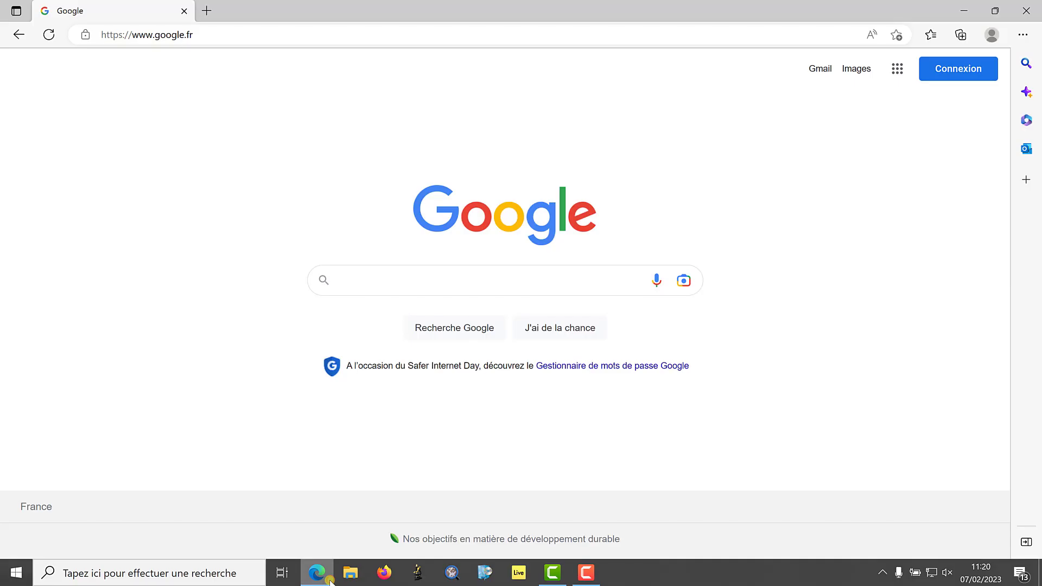
{"action": "left_click", "coordinate": [374, 283]}
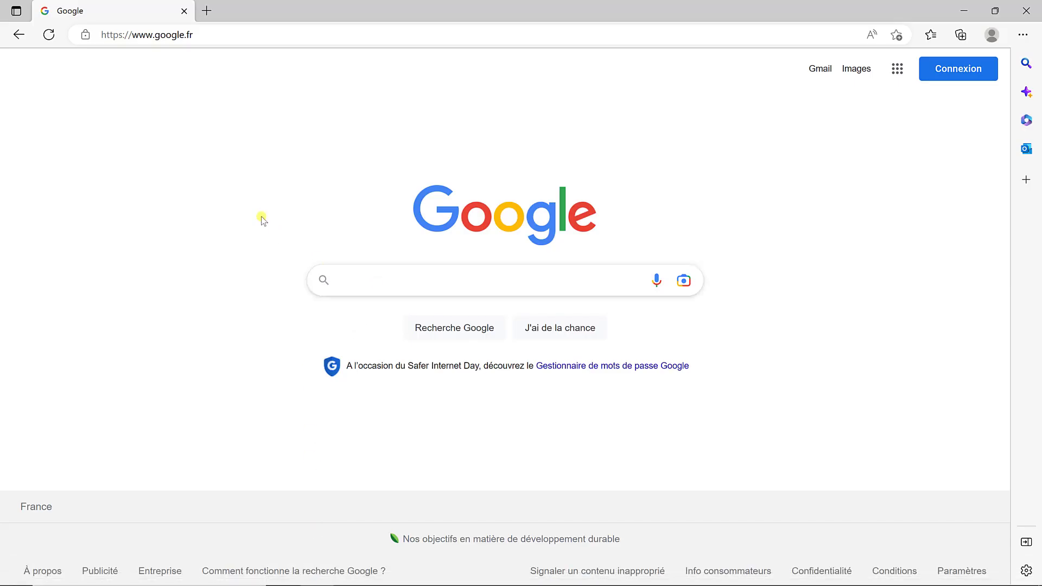
{"action": "type", "text": "anaconda "}
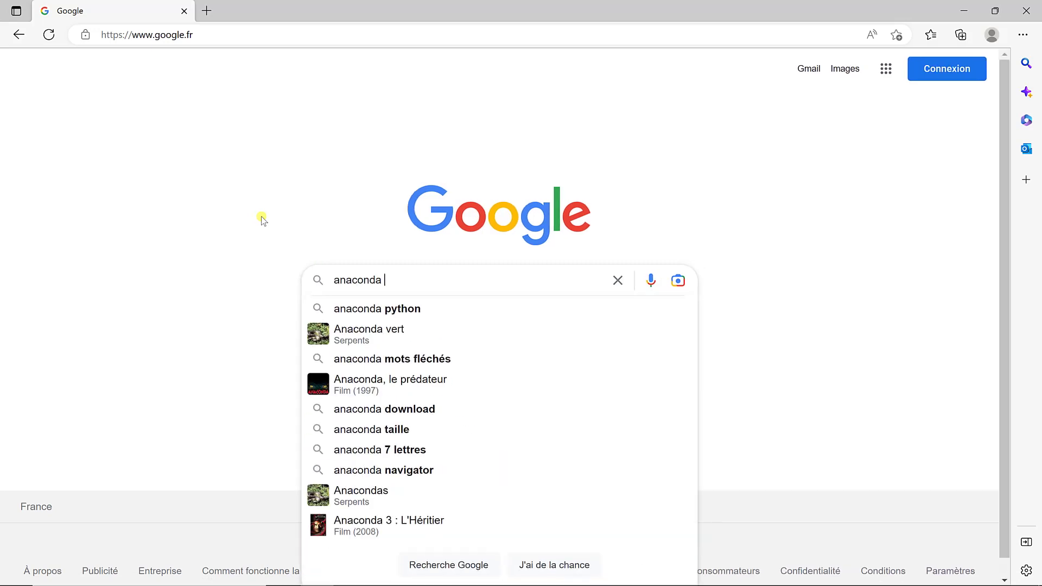
{"action": "type", "text": "download"}
{"action": "key", "text": "Return"}
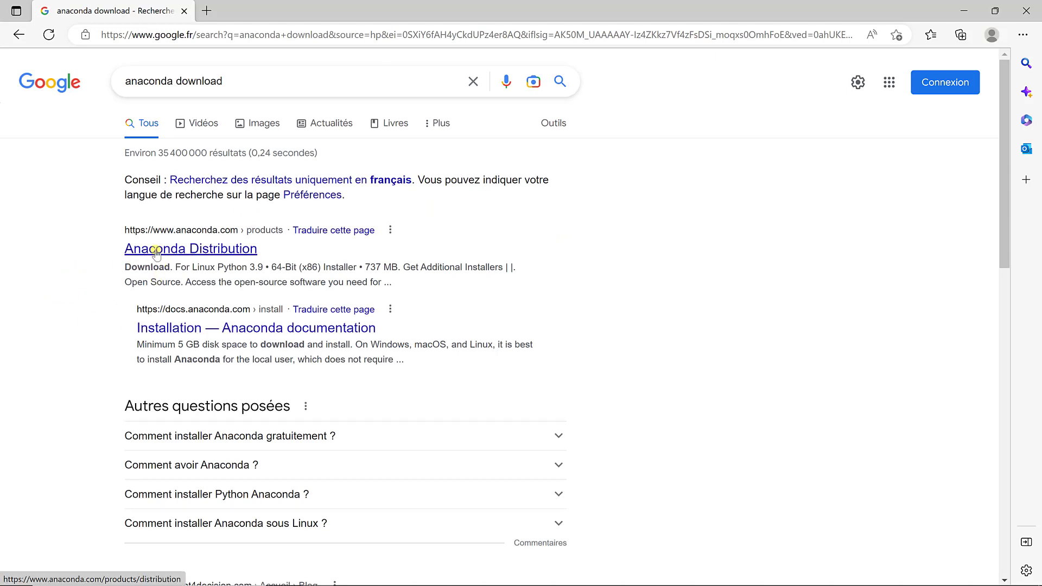
{"action": "left_click", "coordinate": [155, 250]}
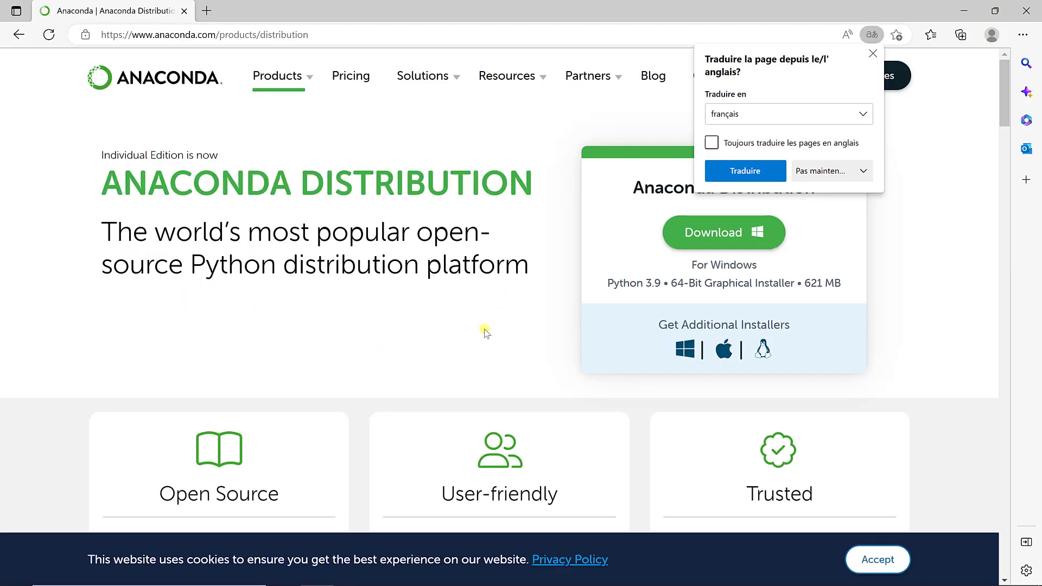
Dismiss the translation offer, download the Anaconda Distribution installer for Windows and launch it
{"action": "left_click", "coordinate": [872, 53]}
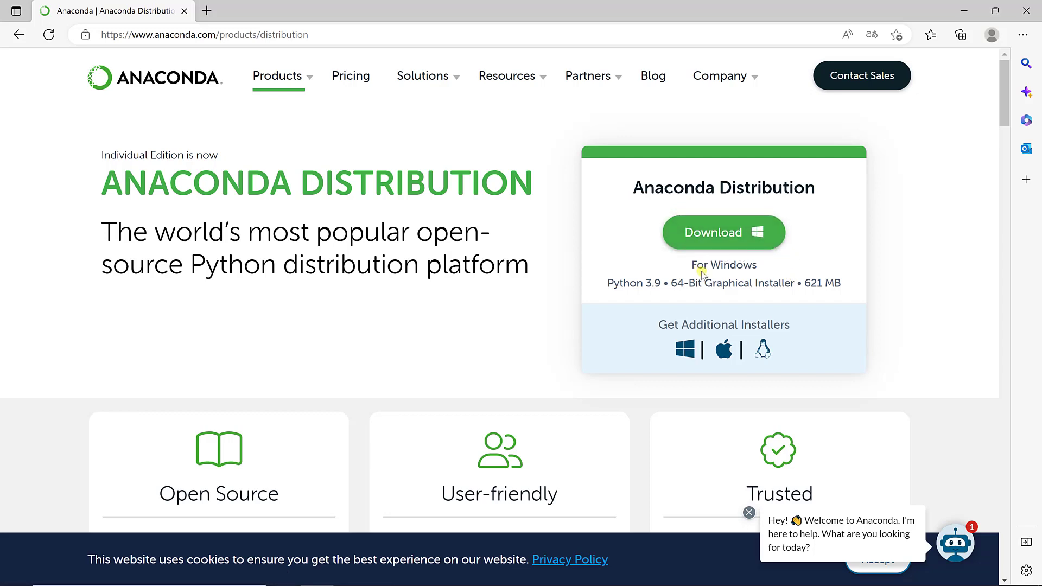
{"action": "left_click", "coordinate": [731, 232]}
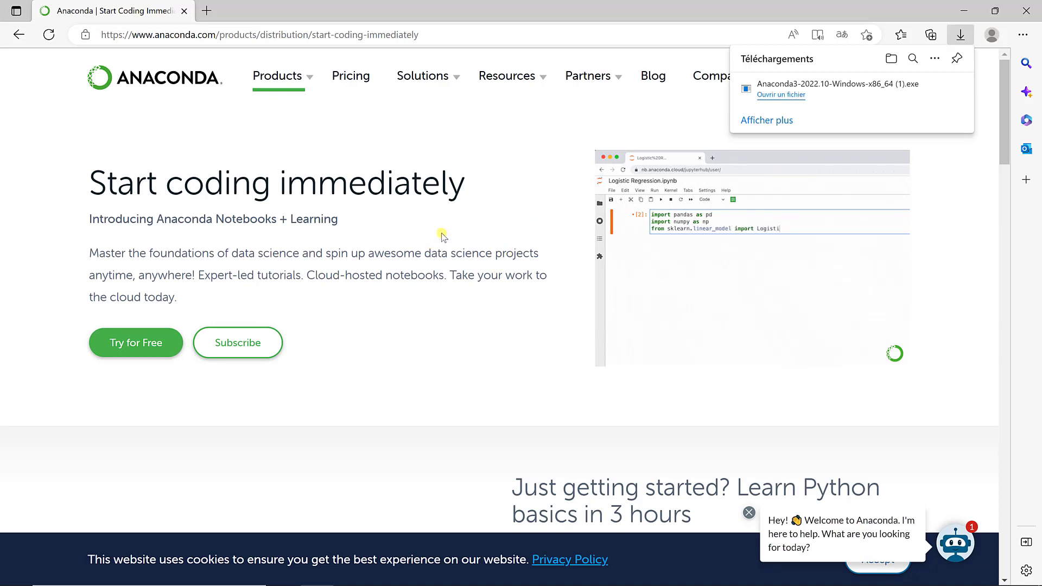
{"action": "left_click", "coordinate": [786, 96]}
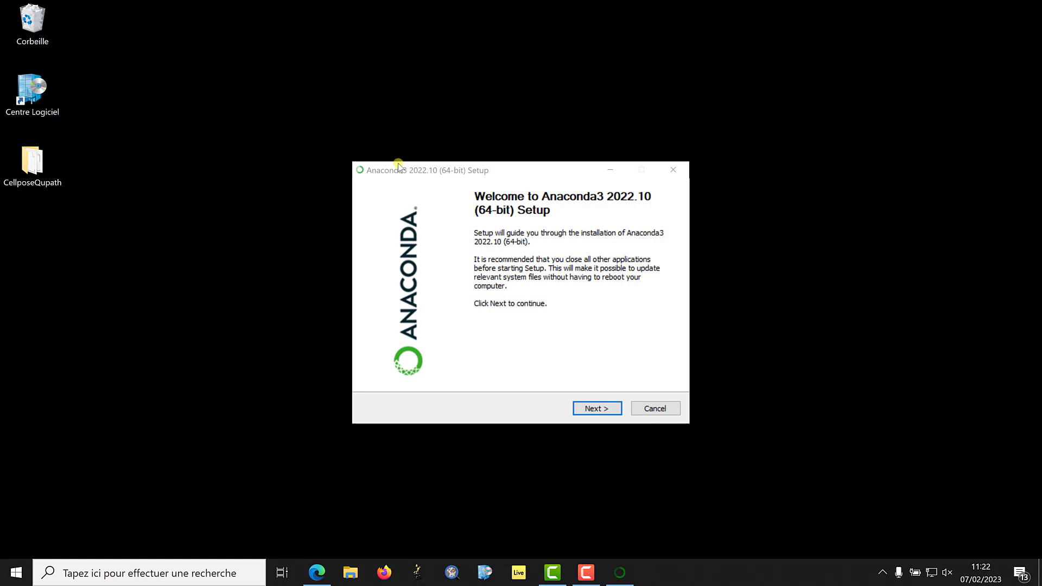
Accept the license and install Anaconda3 for Just Me, keeping the default destination folder and advanced options
{"action": "left_click", "coordinate": [588, 408]}
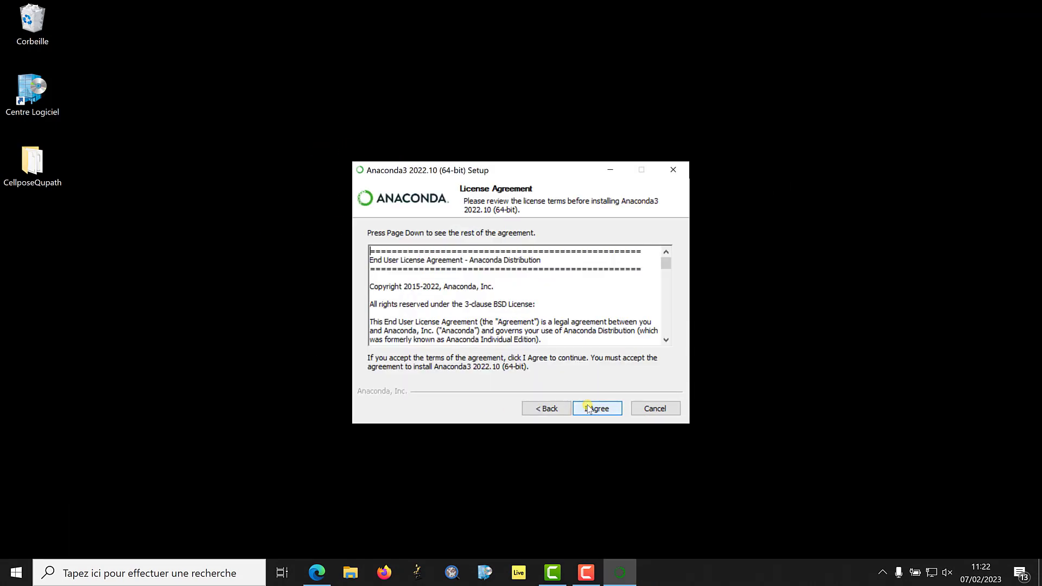
{"action": "left_click", "coordinate": [592, 408]}
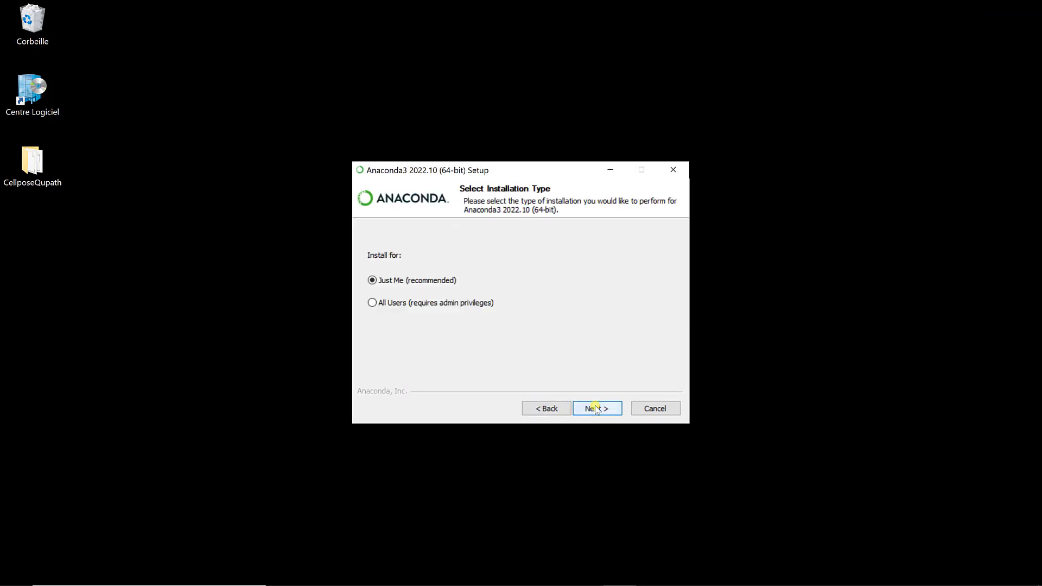
{"action": "left_click", "coordinate": [596, 408]}
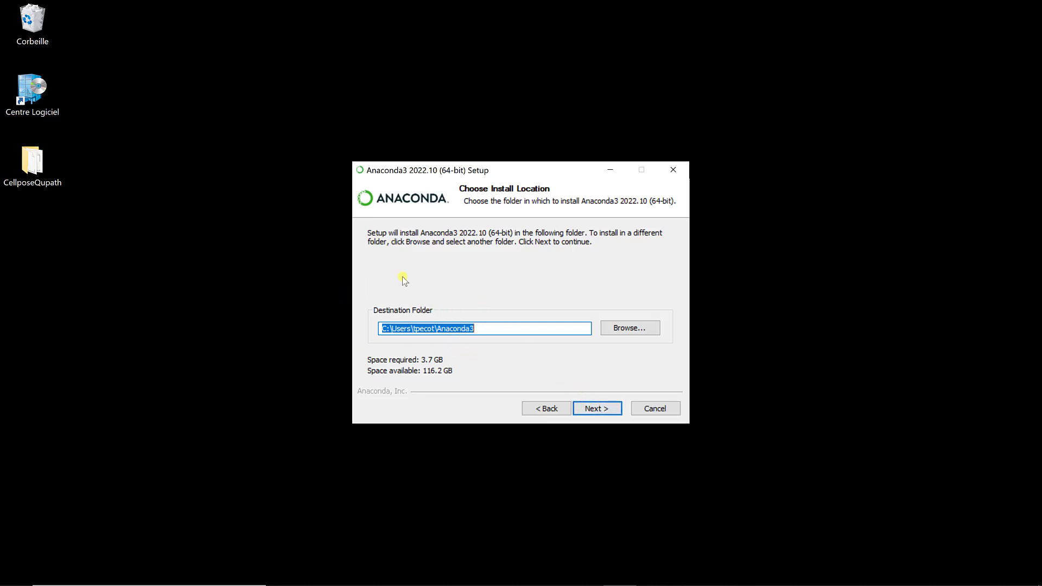
{"action": "left_click", "coordinate": [595, 410]}
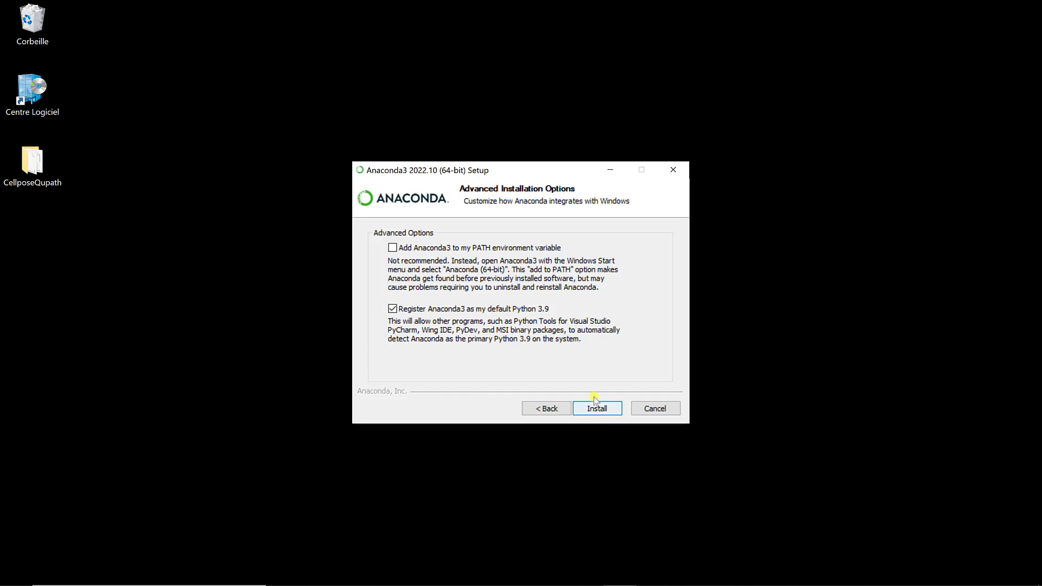
{"action": "left_click", "coordinate": [593, 409]}
{"action": "left_click", "coordinate": [594, 408]}
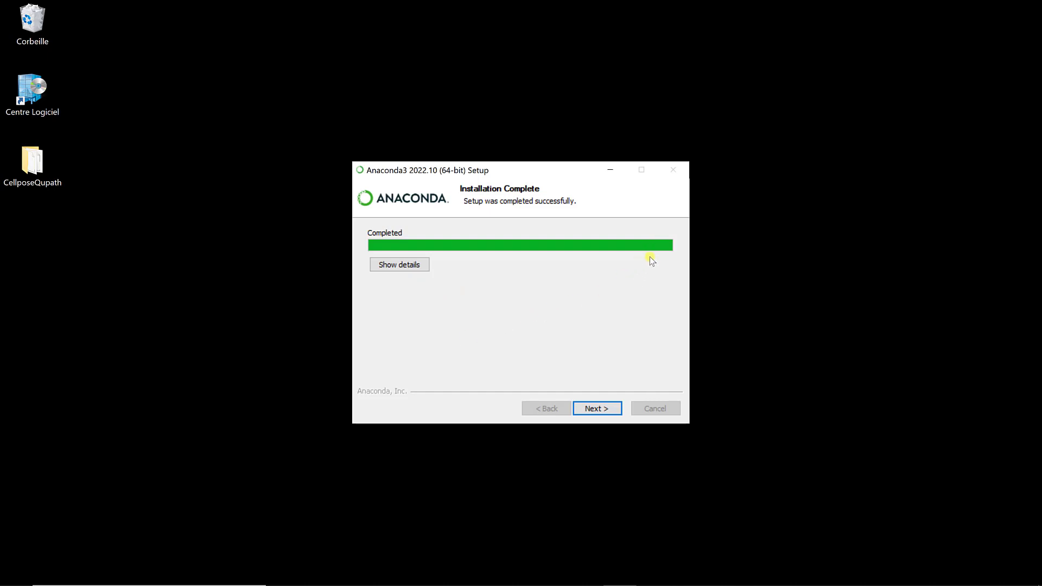
Finish the Anaconda3 setup with the Anaconda Distribution Tutorial and Getting Started with Anaconda options unchecked
{"action": "left_click", "coordinate": [595, 411]}
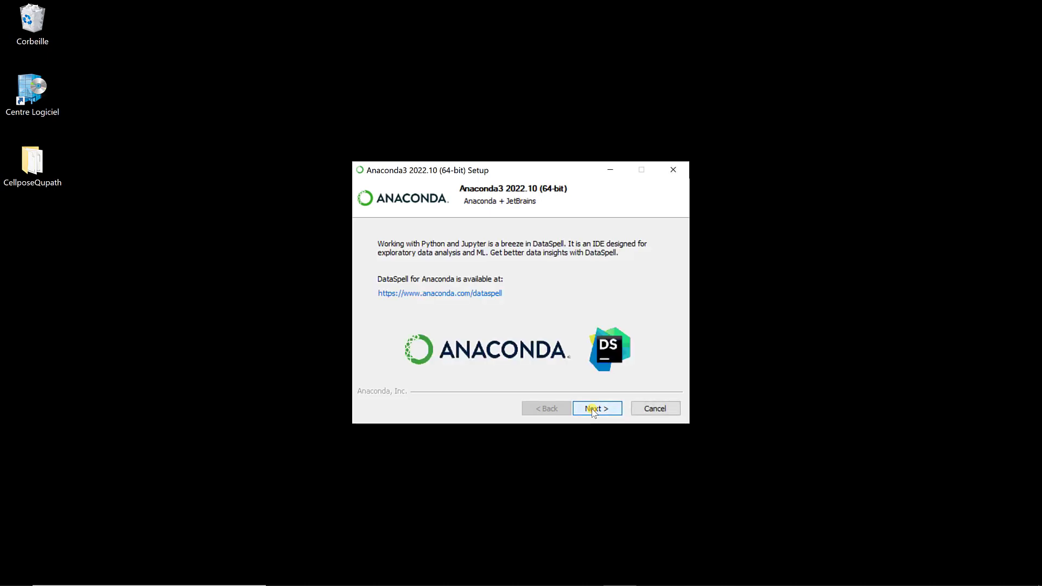
{"action": "left_click", "coordinate": [594, 411]}
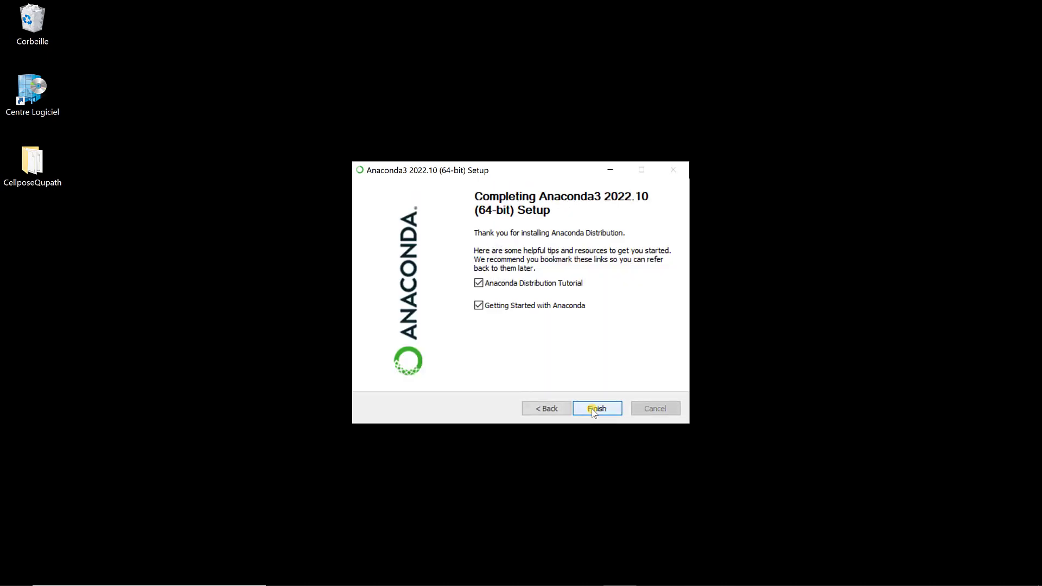
{"action": "left_click", "coordinate": [507, 283]}
{"action": "left_click", "coordinate": [505, 307]}
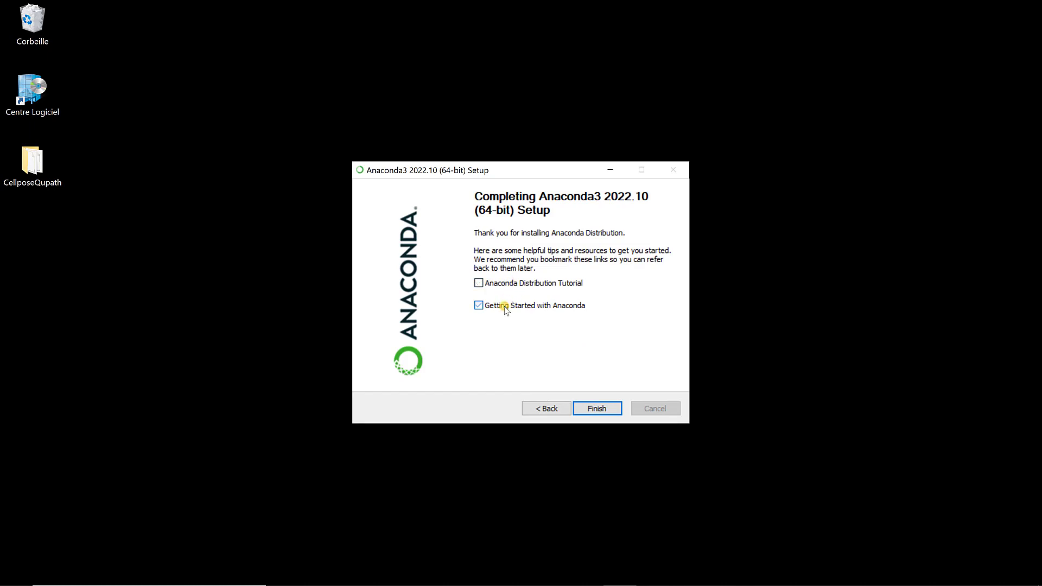
{"action": "left_click", "coordinate": [592, 411]}
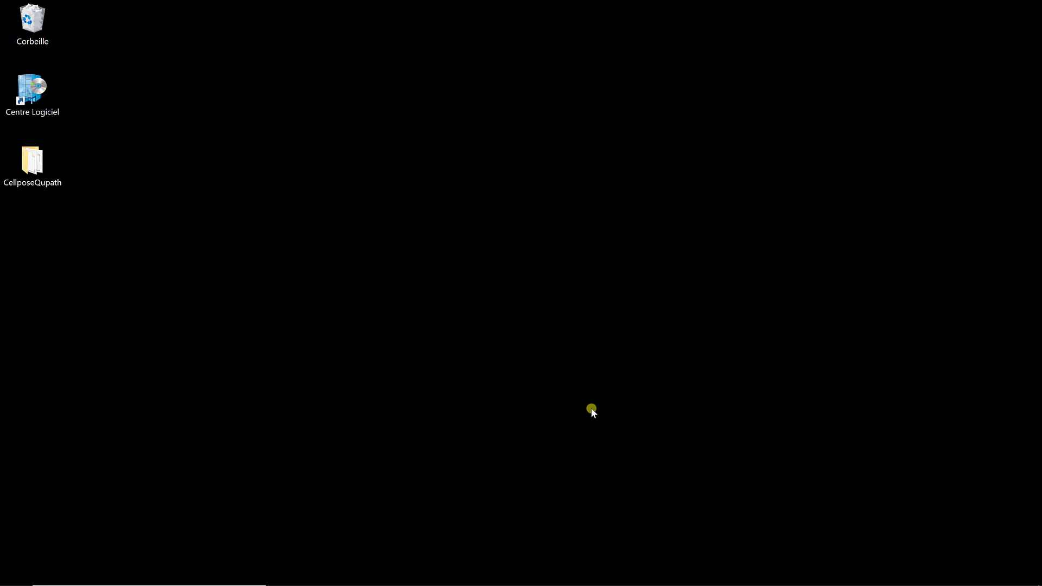
Search Windows for "ana" and launch Anaconda Prompt (Anaconda3)
{"action": "key", "text": "super"}
{"action": "type", "text": "ana"}
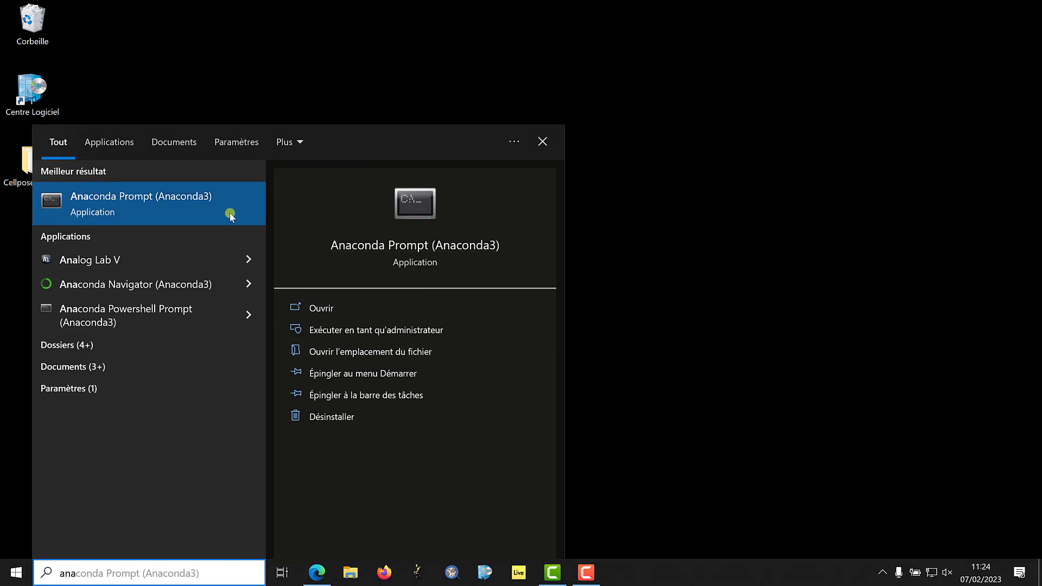
{"action": "left_click", "coordinate": [156, 206]}
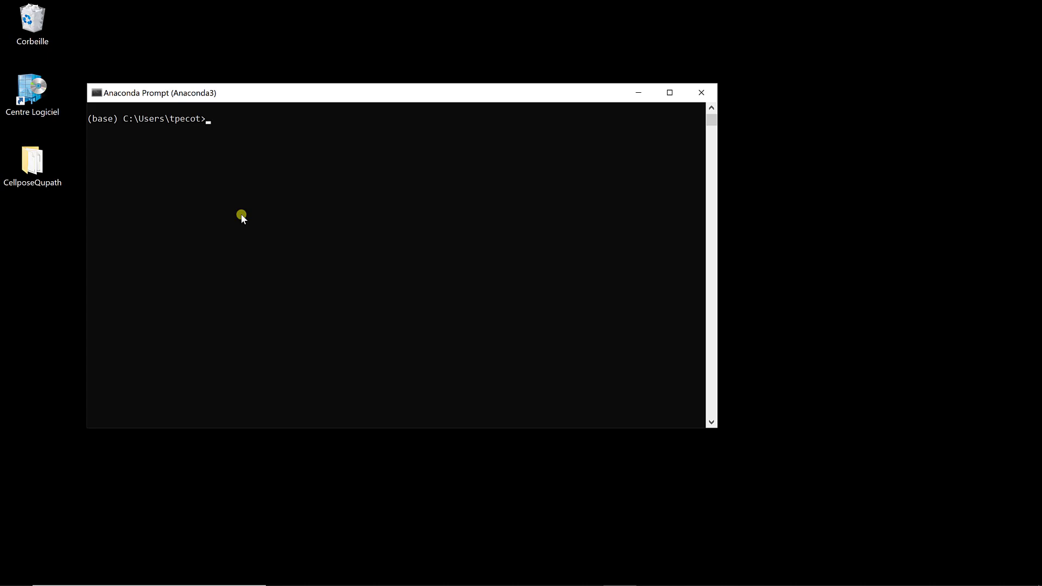
{"action": "key", "text": "super"}
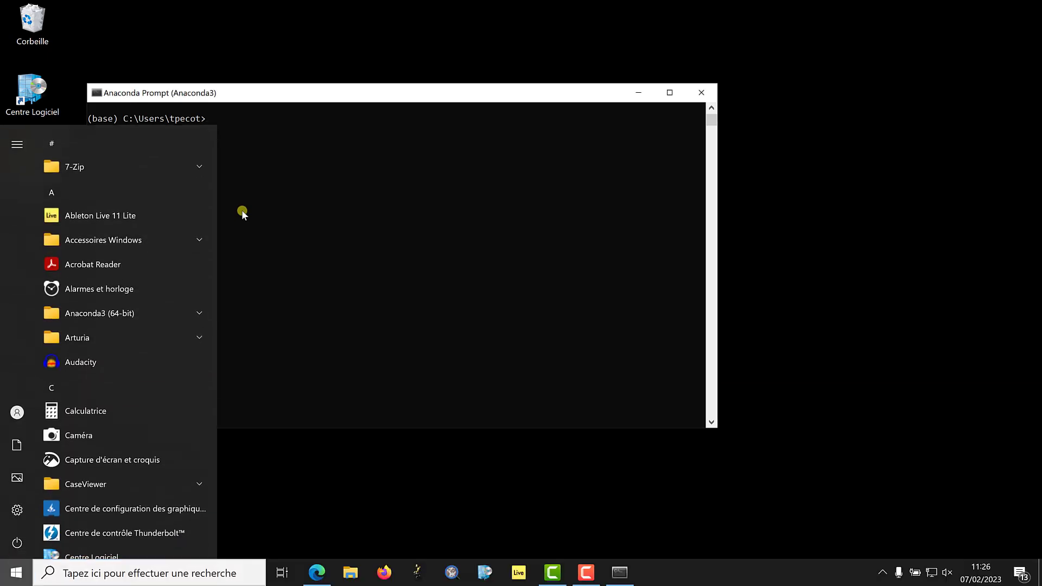
{"action": "left_click", "coordinate": [242, 209]}
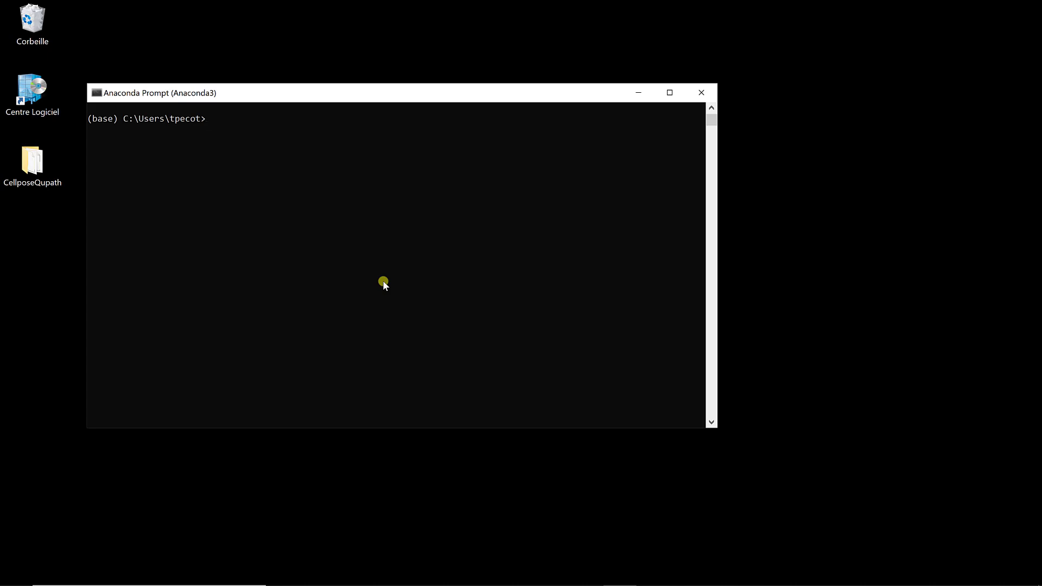
Switch the Anaconda Prompt to the D: drive and back to the C: drive
{"action": "type", "text": "d:"}
{"action": "key", "text": "Return"}
{"action": "type", "text": "c:"}
{"action": "key", "text": "Return"}
Open the DONNEES (D:) drive in File Explorer and copy the path of the Work folder
{"action": "key", "text": "super+e"}
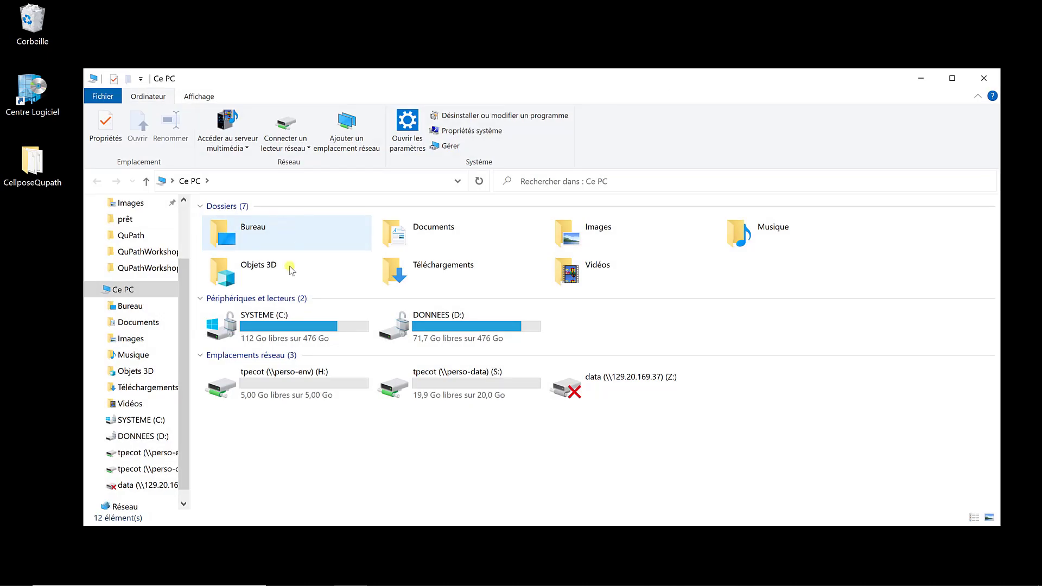
{"action": "double_click", "coordinate": [406, 323]}
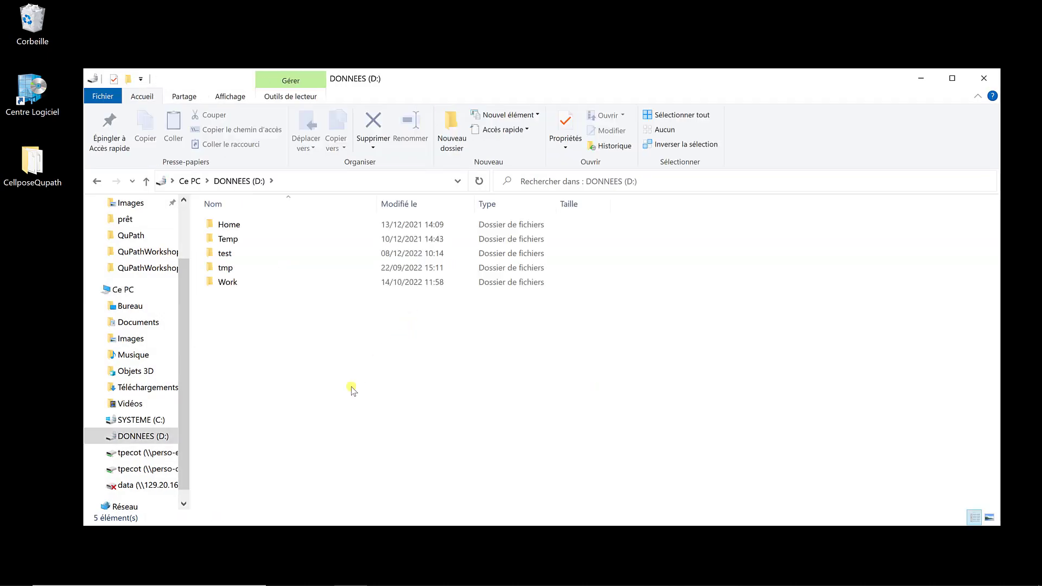
{"action": "left_click", "coordinate": [230, 283]}
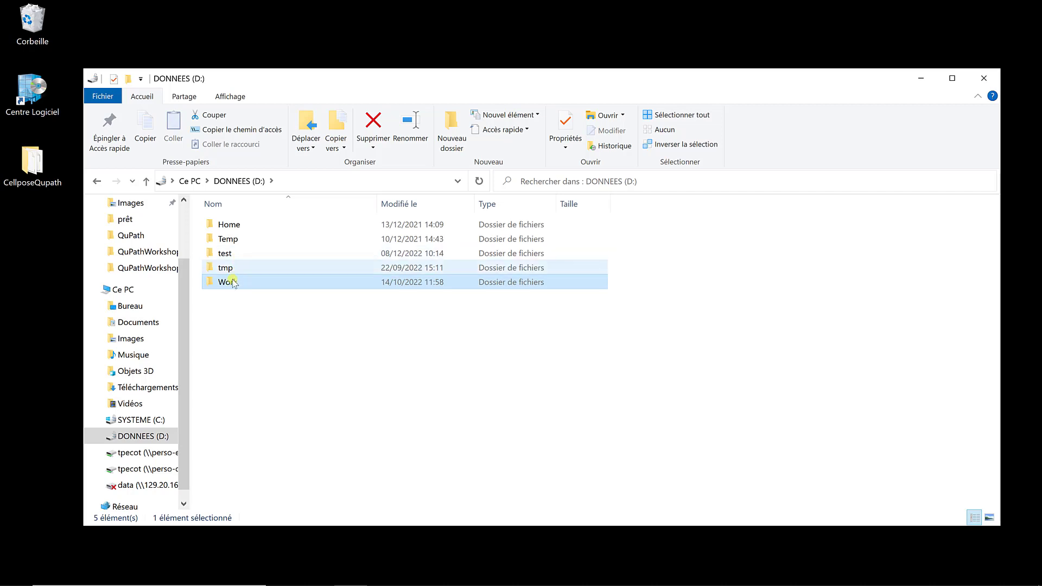
{"action": "mouse_move", "coordinate": [219, 282]}
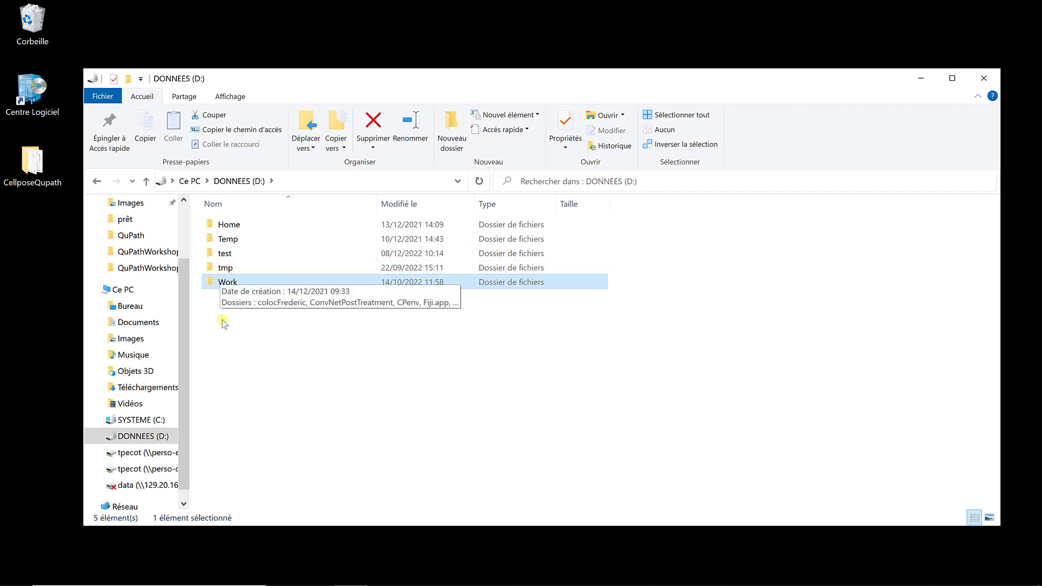
{"action": "right_click", "coordinate": [227, 283]}
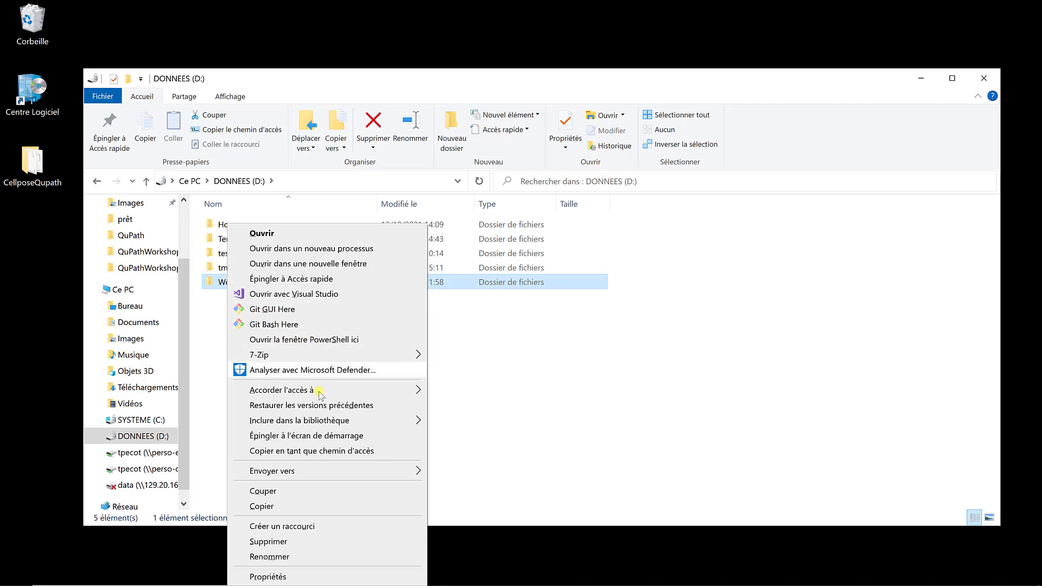
{"action": "left_click", "coordinate": [291, 453]}
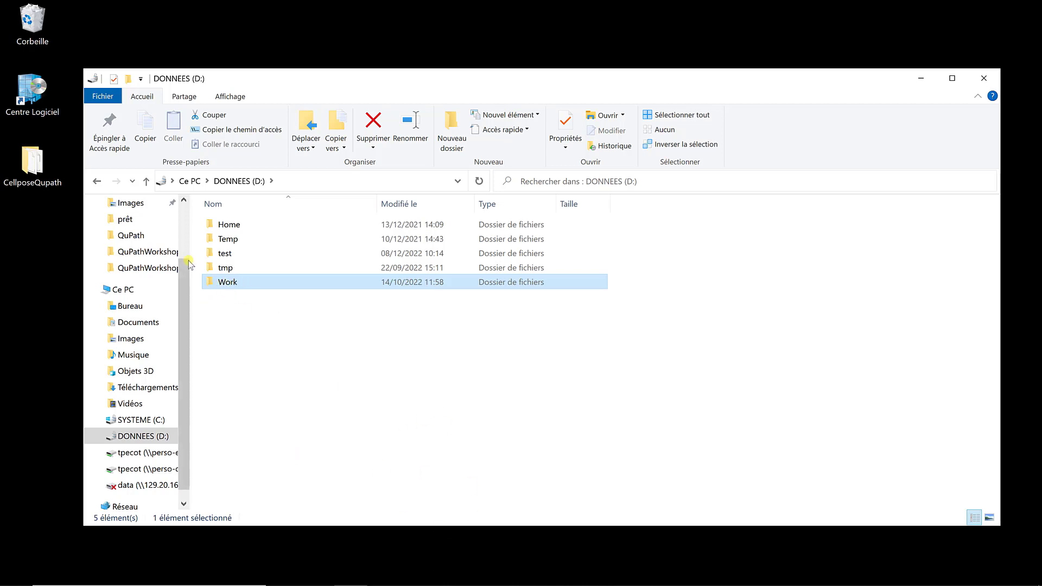
Return to the Anaconda Prompt, switch to the D: drive and change the directory to "D:\Work"
{"action": "key", "text": "alt+Tab"}
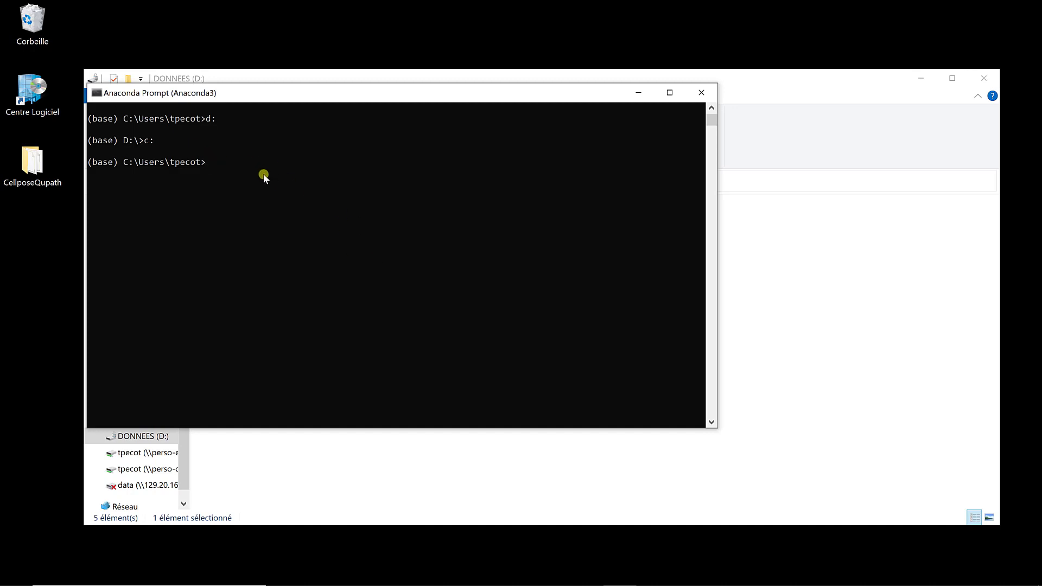
{"action": "type", "text": "d:"}
{"action": "key", "text": "Return"}
{"action": "type", "text": "cd"}
{"action": "type", "text": "\"D:\\Work\""}
{"action": "key", "text": "Return"}
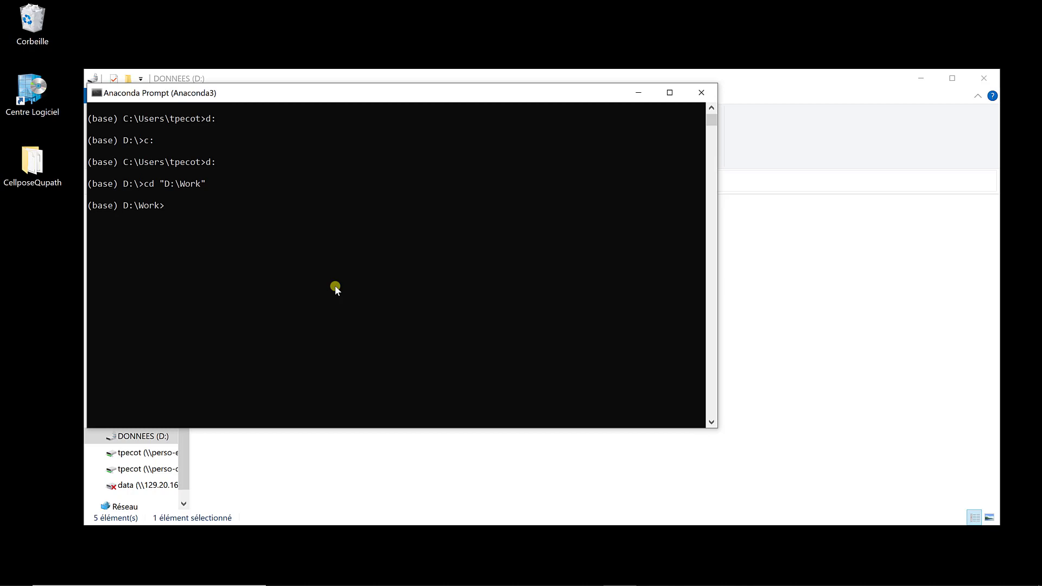
Create a virtual environment with python -m venv CellposeEnv and check its folder contents in File Explorer before returning to the Anaconda Prompt
{"action": "type", "text": "python -m venv CellposeEnv"}
{"action": "key", "text": "Return"}
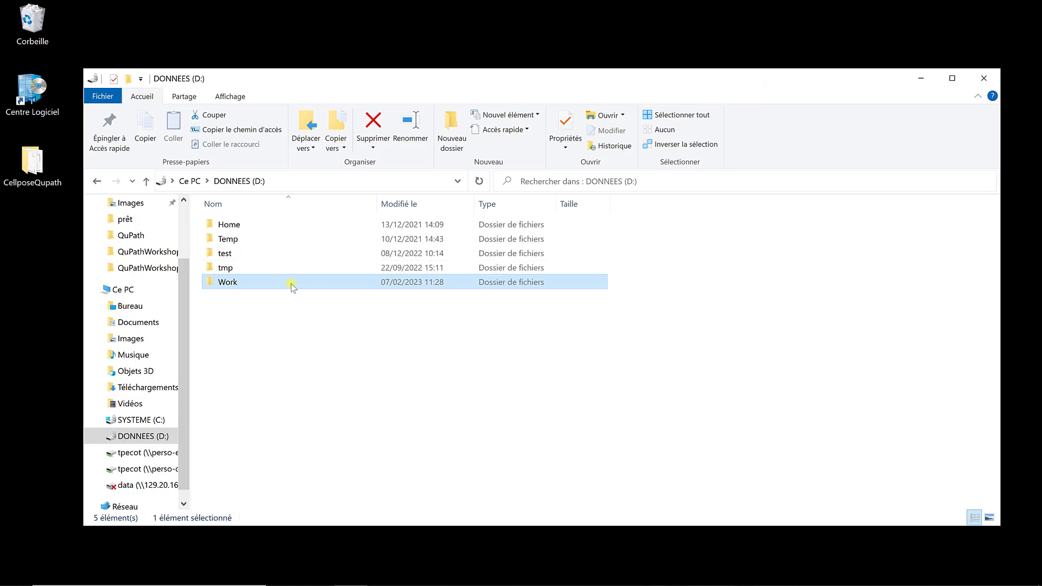
{"action": "double_click", "coordinate": [231, 283]}
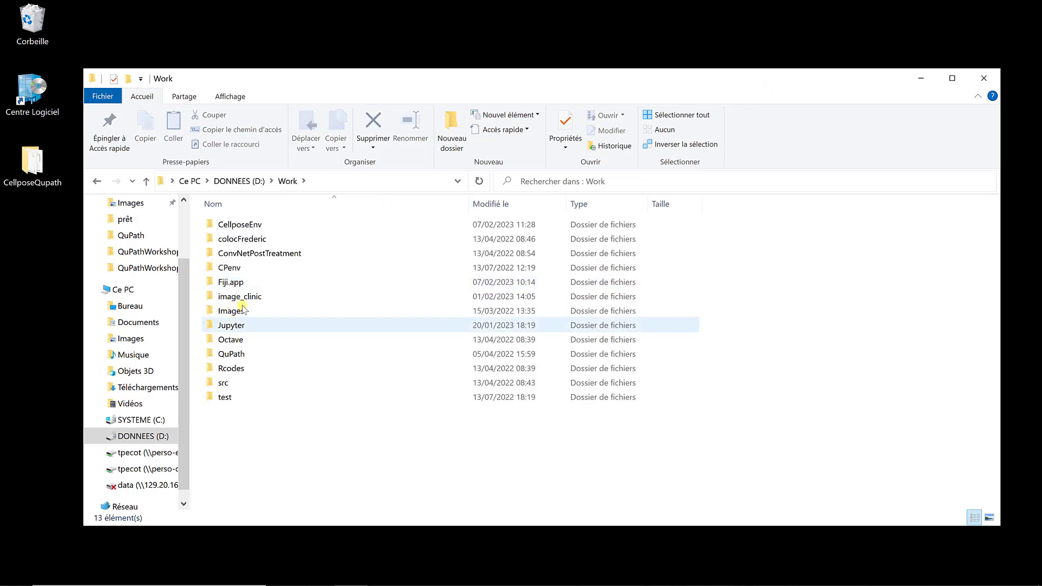
{"action": "left_click", "coordinate": [235, 228]}
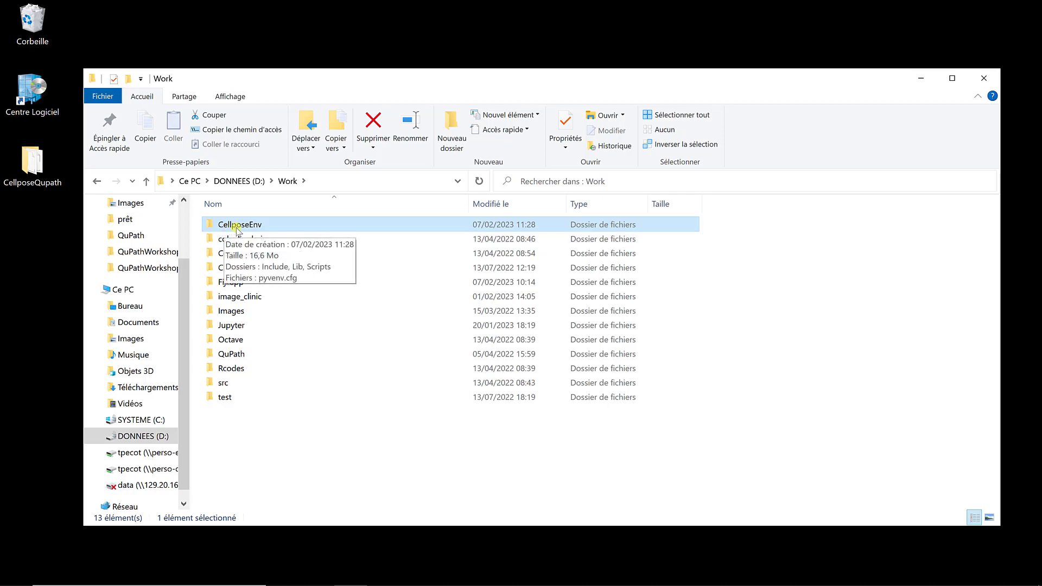
{"action": "double_click", "coordinate": [236, 226]}
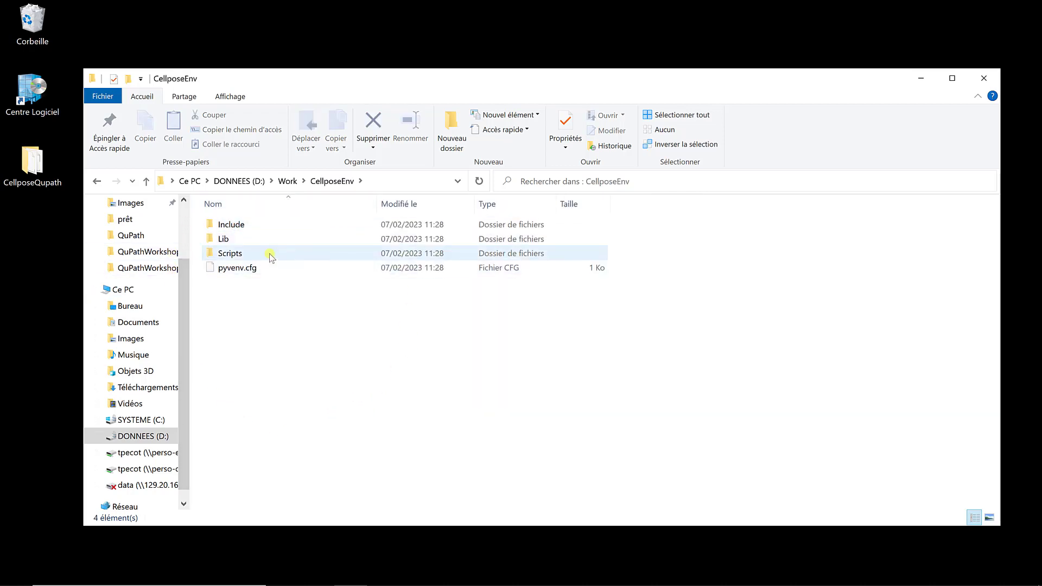
{"action": "key", "text": "alt+Tab"}
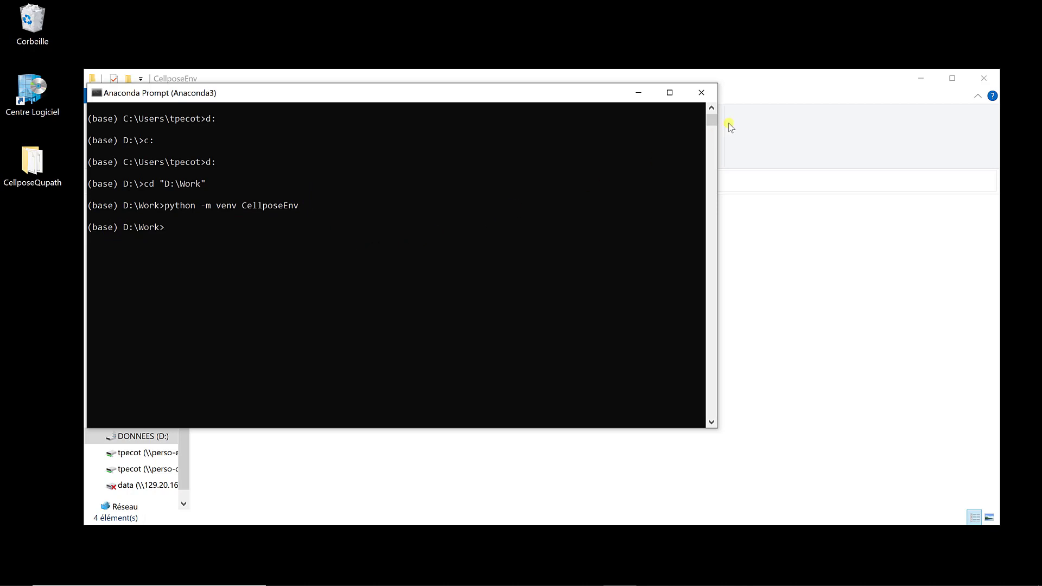
Open the Scripts folder of CellposeEnv in File Explorer and select the activate file
{"action": "left_click", "coordinate": [752, 92]}
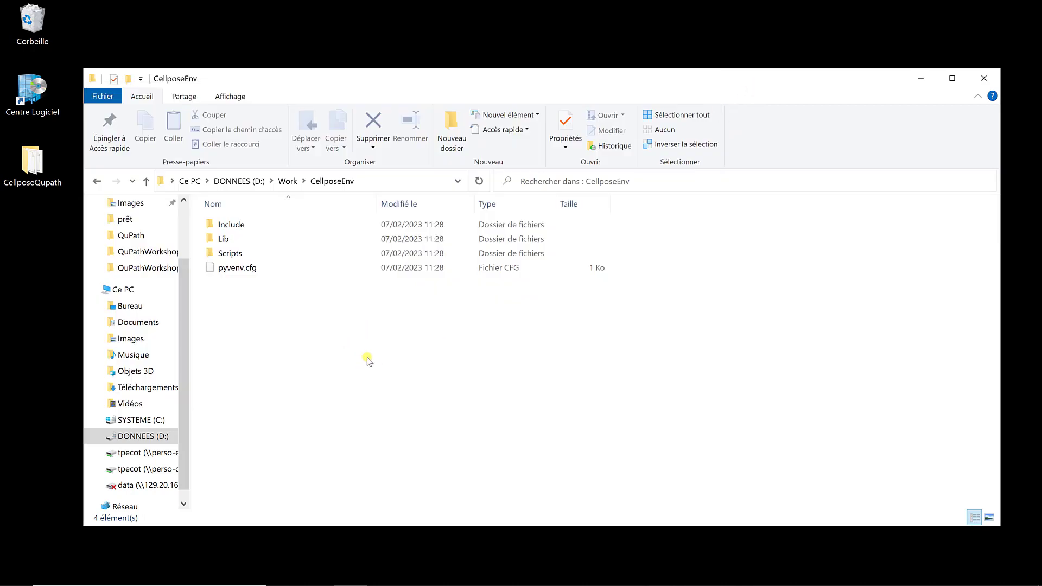
{"action": "double_click", "coordinate": [234, 255]}
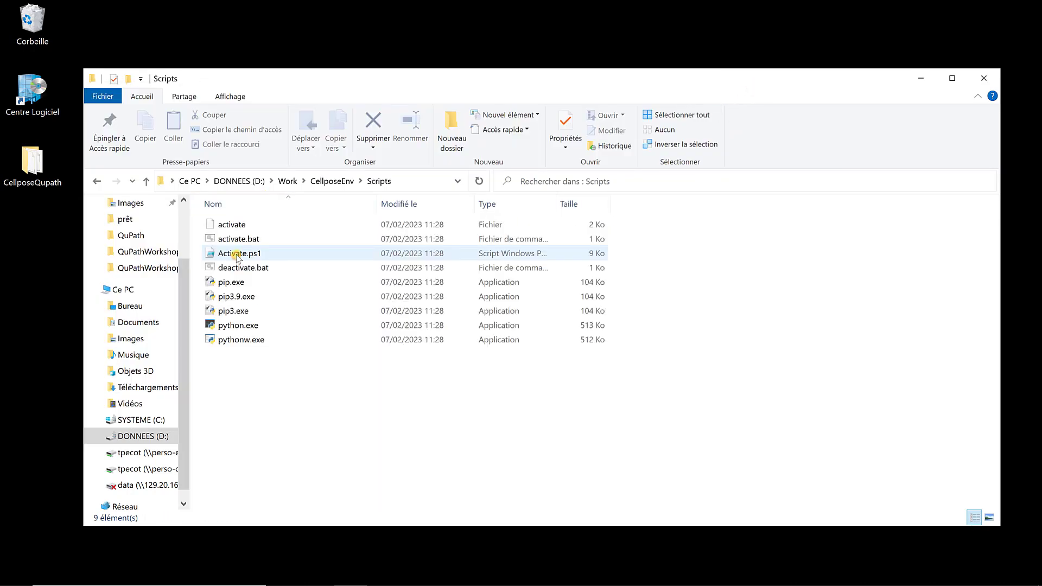
{"action": "left_click", "coordinate": [234, 226]}
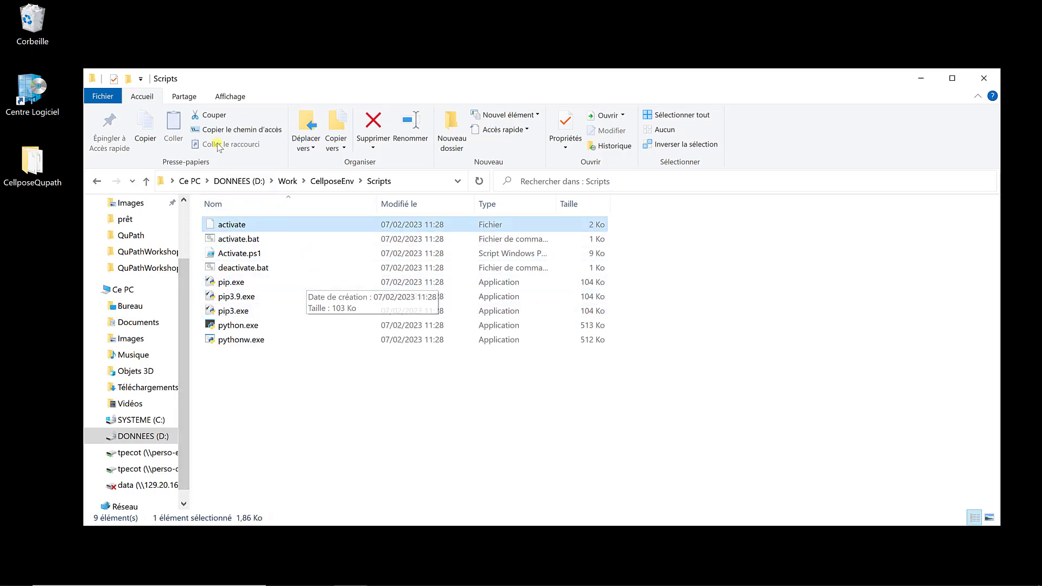
Return to the Anaconda Prompt and activate the virtual environment by running .\CellposeEnv\Scripts\activate
{"action": "key", "text": "alt+Tab"}
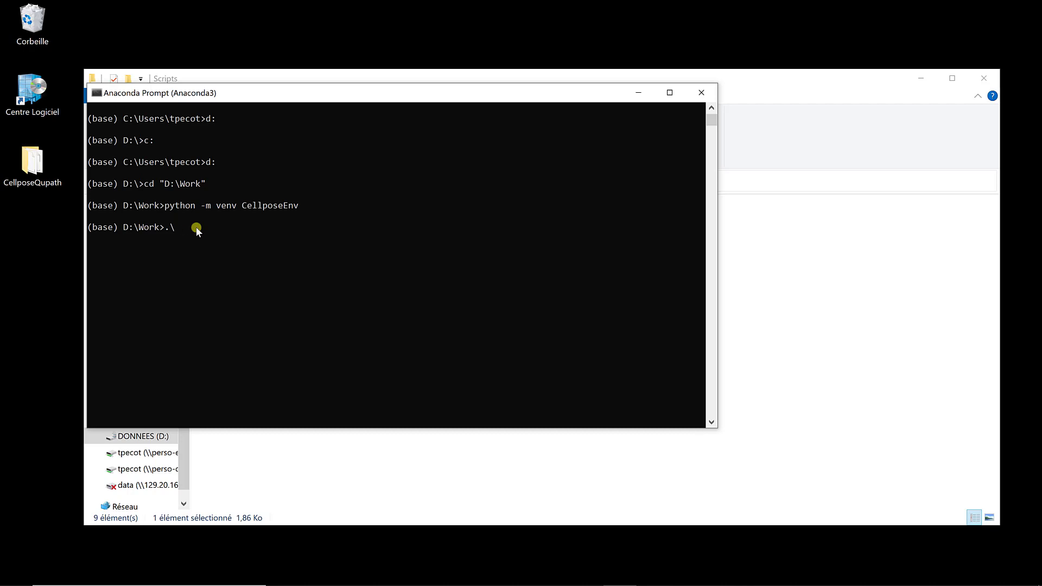
{"action": "left_click", "coordinate": [791, 222]}
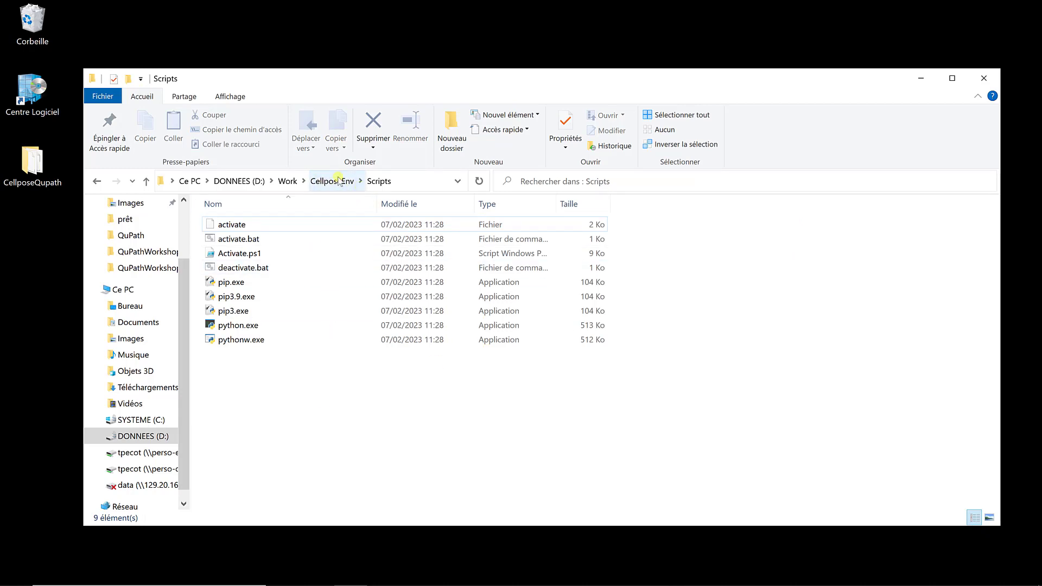
{"action": "key", "text": "alt+Tab"}
{"action": "type", "text": ".\\"}
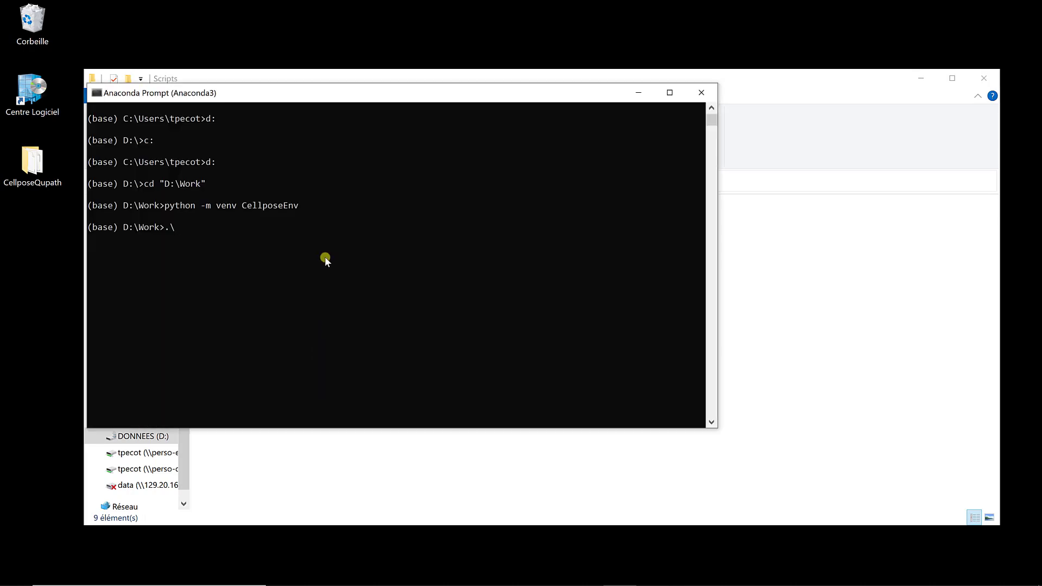
{"action": "type", "text": "Ce"}
{"action": "key", "text": "Tab"}
{"action": "type", "text": "\\Sc"}
{"action": "key", "text": "BackSpace"}
{"action": "key", "text": "BackSpace"}
{"action": "type", "text": "sc"}
{"action": "key", "text": "Tab"}
{"action": "type", "text": "\\ac"}
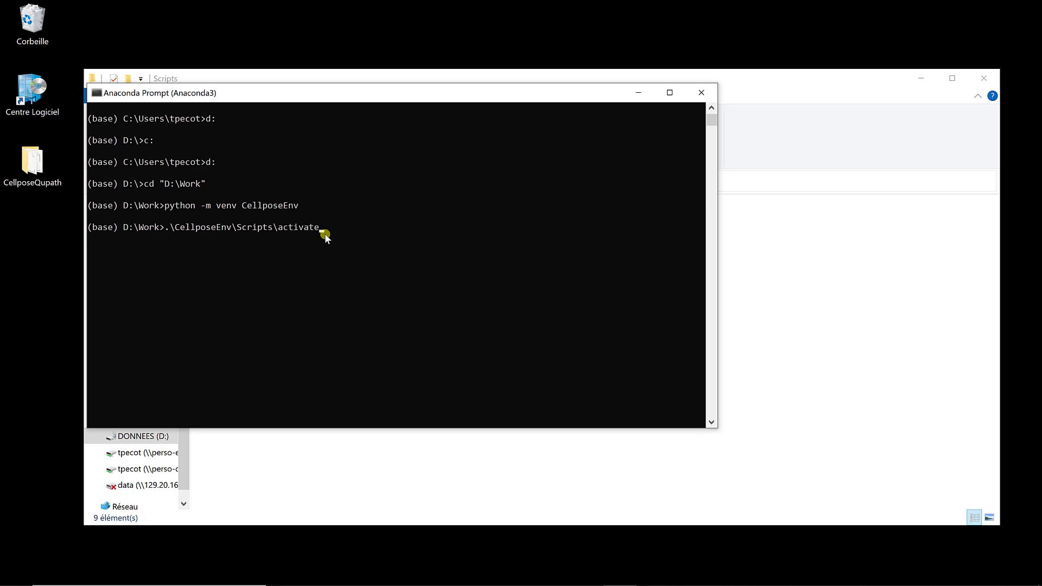
{"action": "key", "text": "Return"}
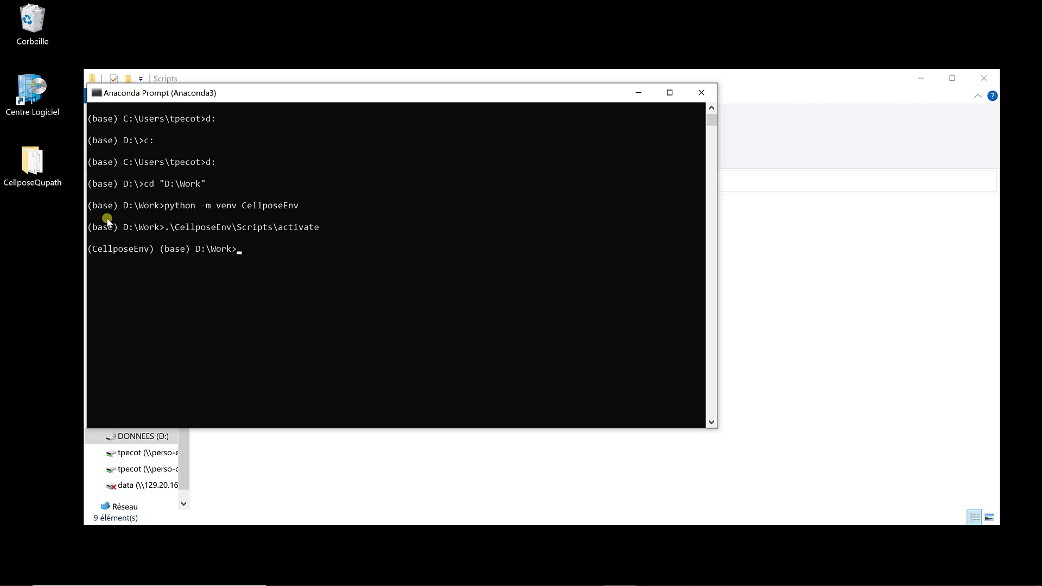
Install Cellpose with pip install cellpose, then check the CellposeEnv Scripts folder in File Explorer and close that window
{"action": "type", "text": "pip install cellpose"}
{"action": "key", "text": "Return"}
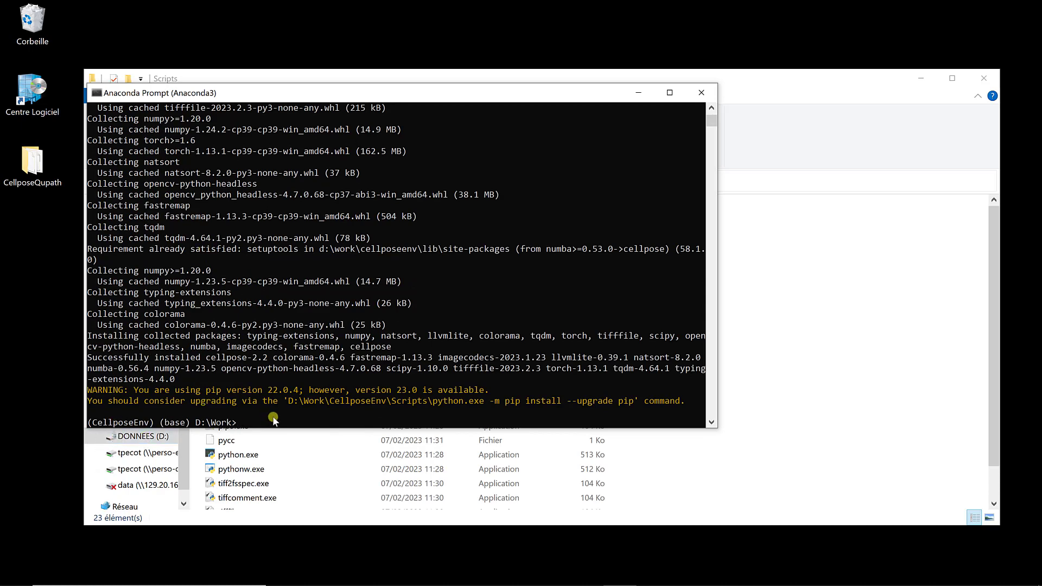
{"action": "left_click", "coordinate": [768, 79]}
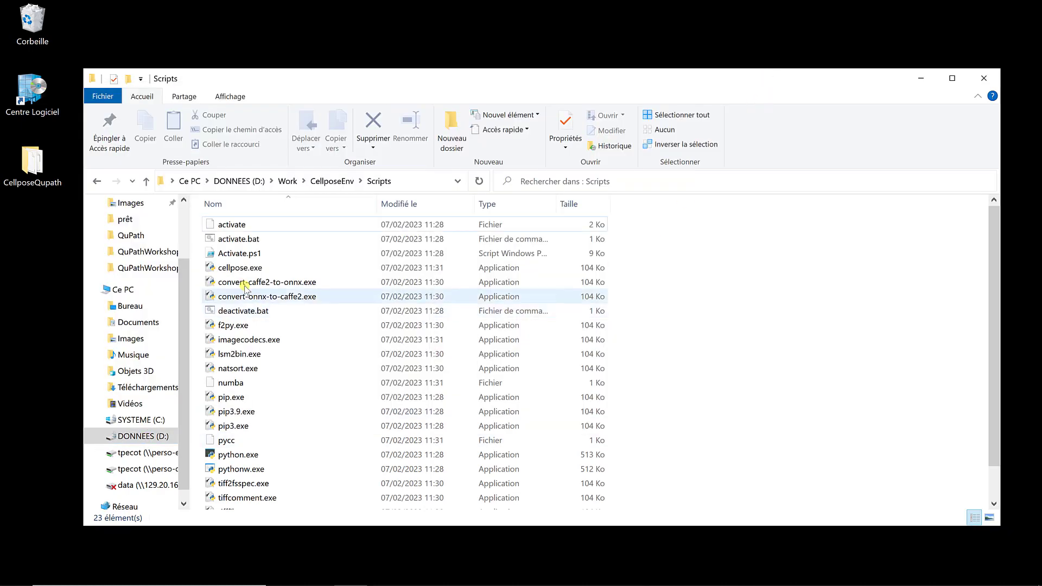
{"action": "left_click", "coordinate": [338, 186]}
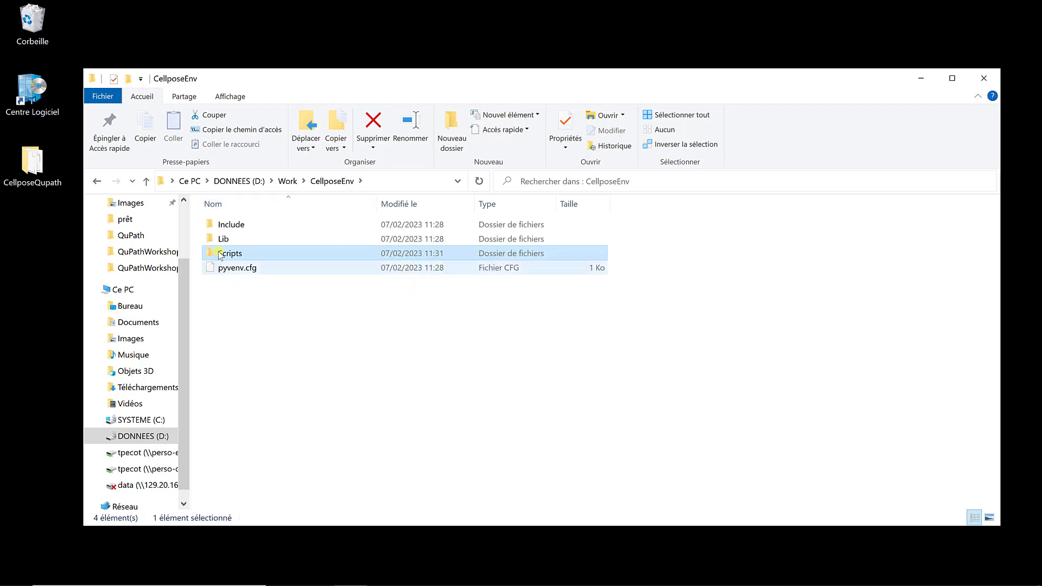
{"action": "left_click", "coordinate": [982, 79]}
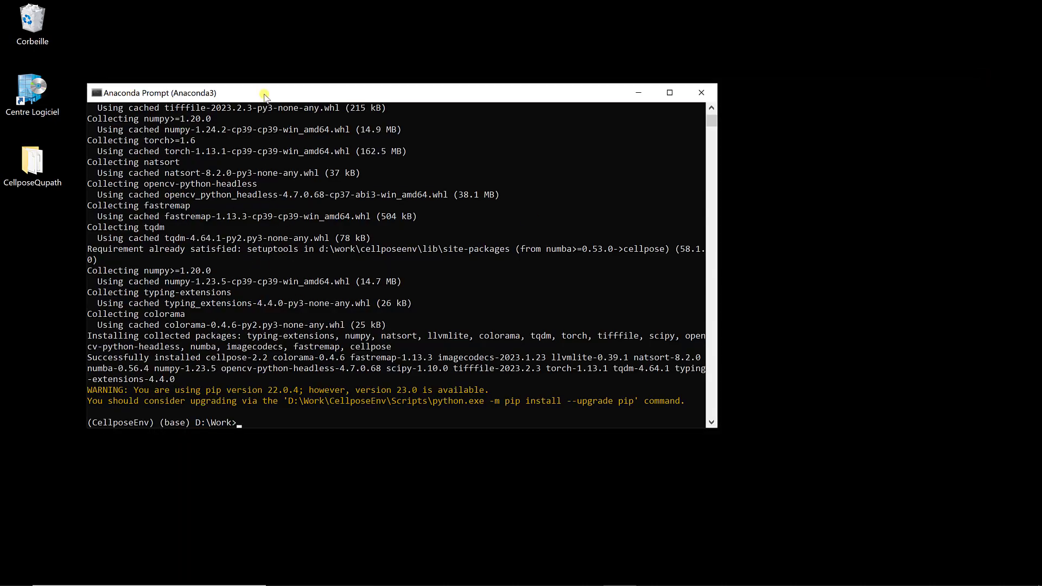
Minimize the Anaconda Prompt and launch QuPath
{"action": "left_click_drag", "start_coordinate": [265, 93], "coordinate": [357, 100]}
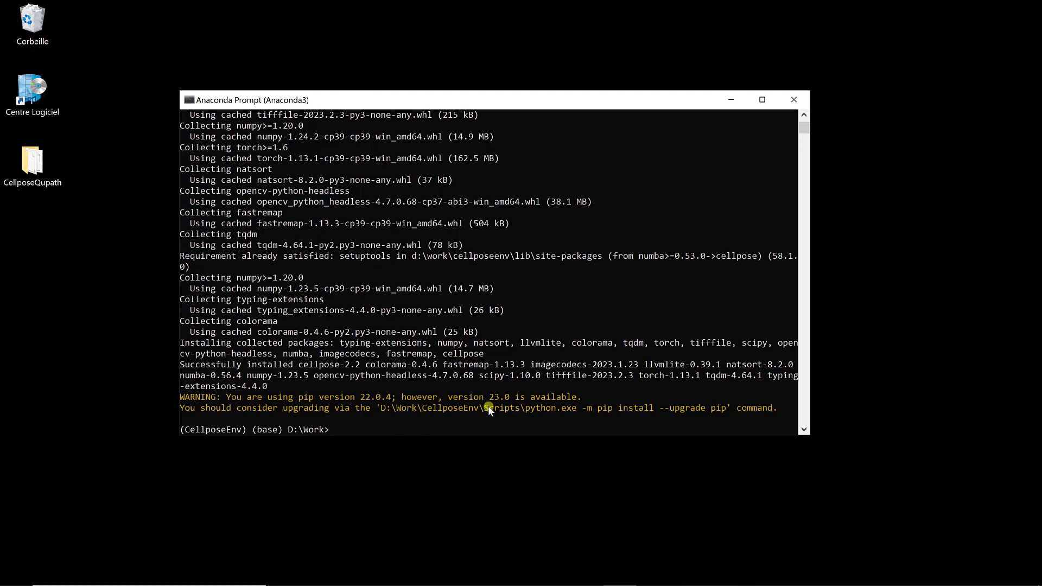
{"action": "left_click", "coordinate": [728, 101]}
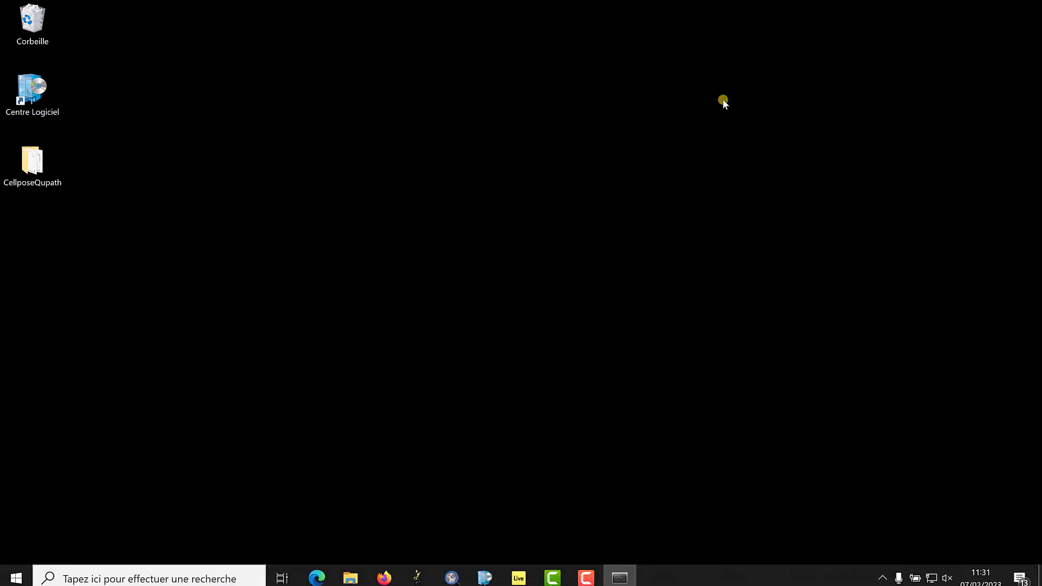
{"action": "left_click", "coordinate": [451, 571]}
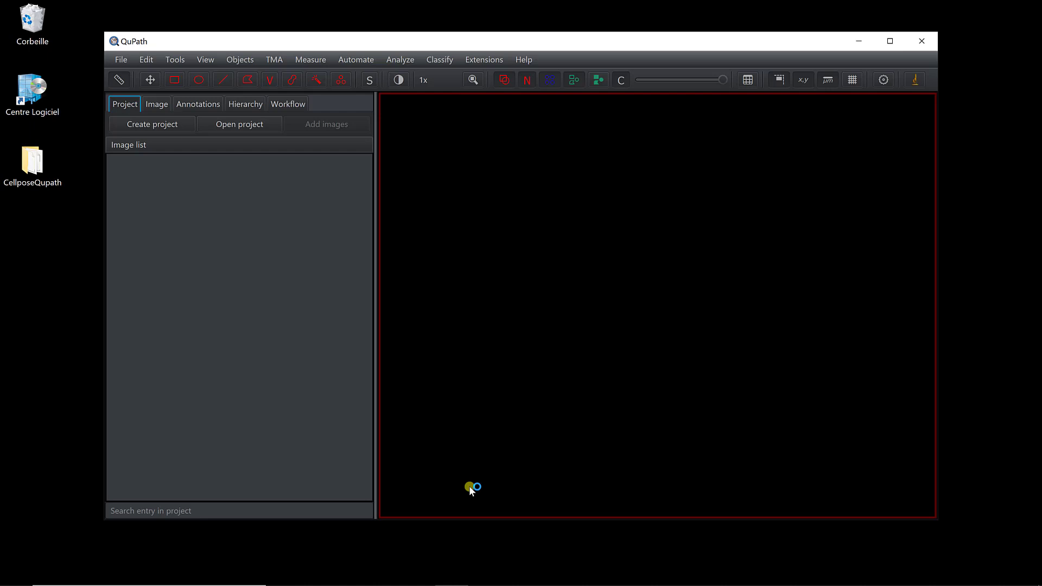
Switch to the Edge browser and search for google to open the Google home page
{"action": "key", "text": "alt+Tab"}
{"action": "key", "text": "alt+Tab"}
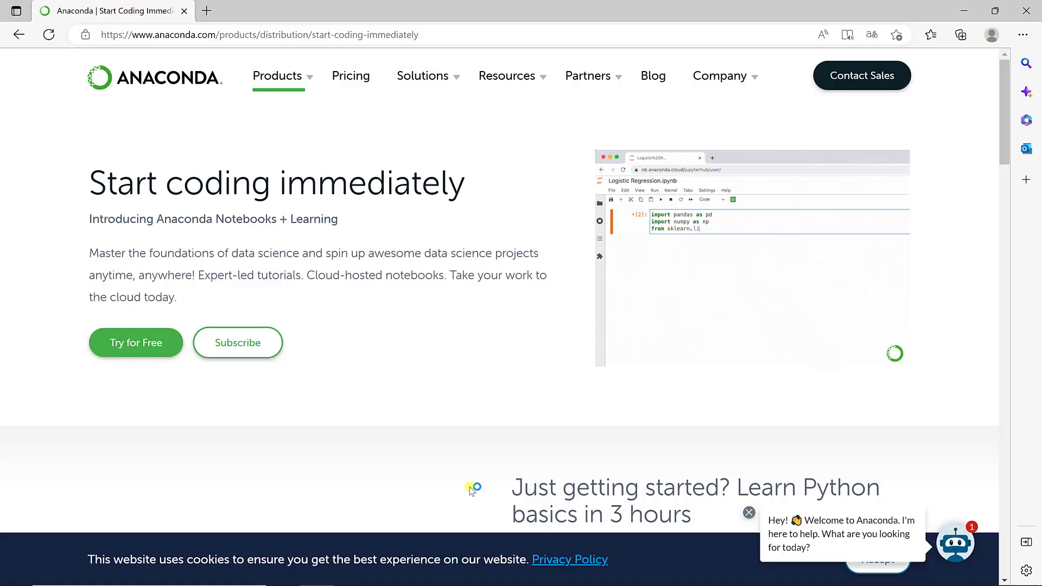
{"action": "left_click", "coordinate": [296, 35]}
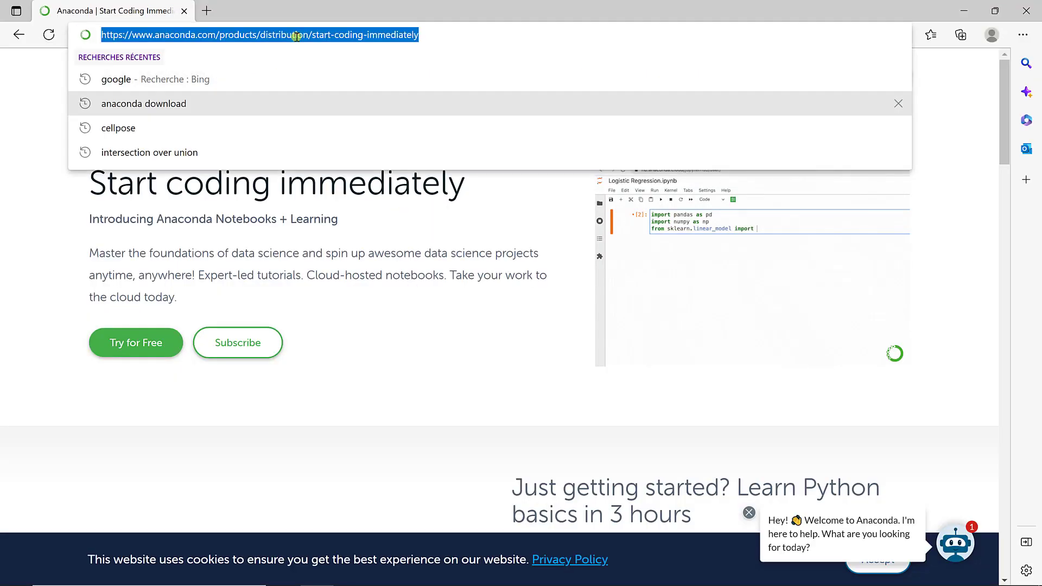
{"action": "type", "text": "google"}
{"action": "key", "text": "Return"}
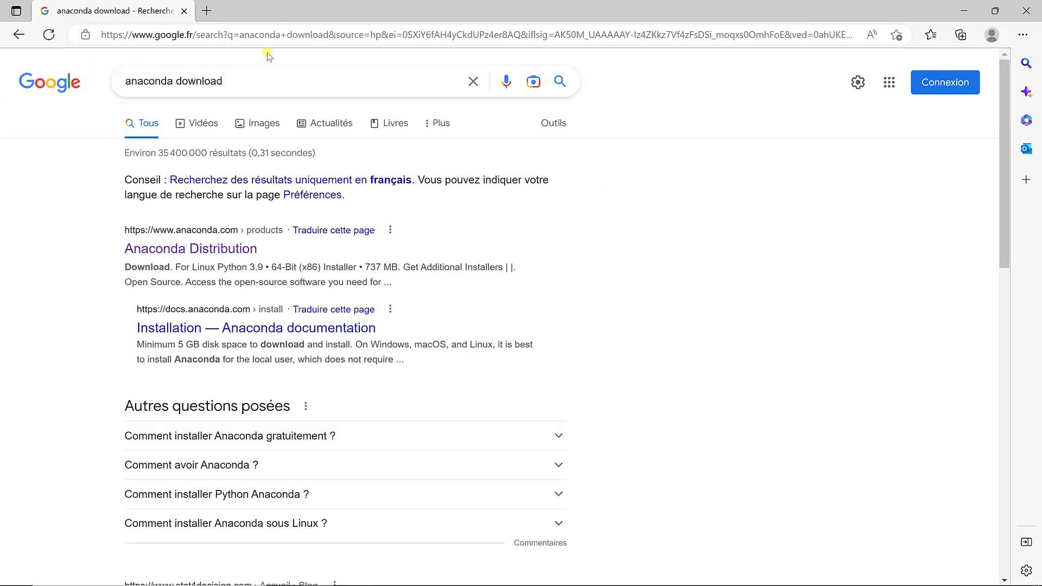
{"action": "left_click_drag", "start_coordinate": [256, 80], "coordinate": [17, 81]}
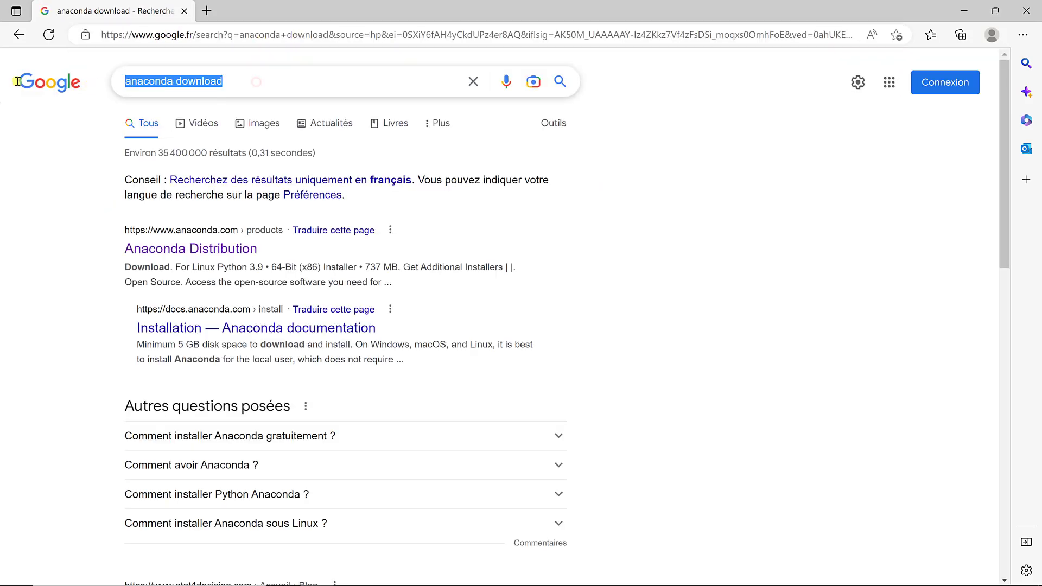
{"action": "type", "text": "google"}
{"action": "key", "text": "Return"}
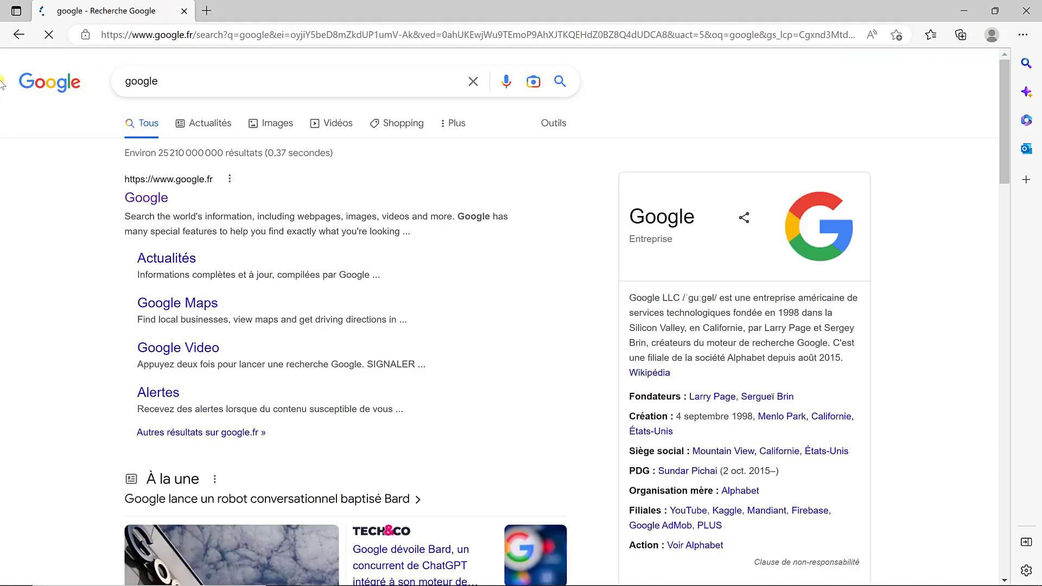
{"action": "left_click", "coordinate": [136, 200]}
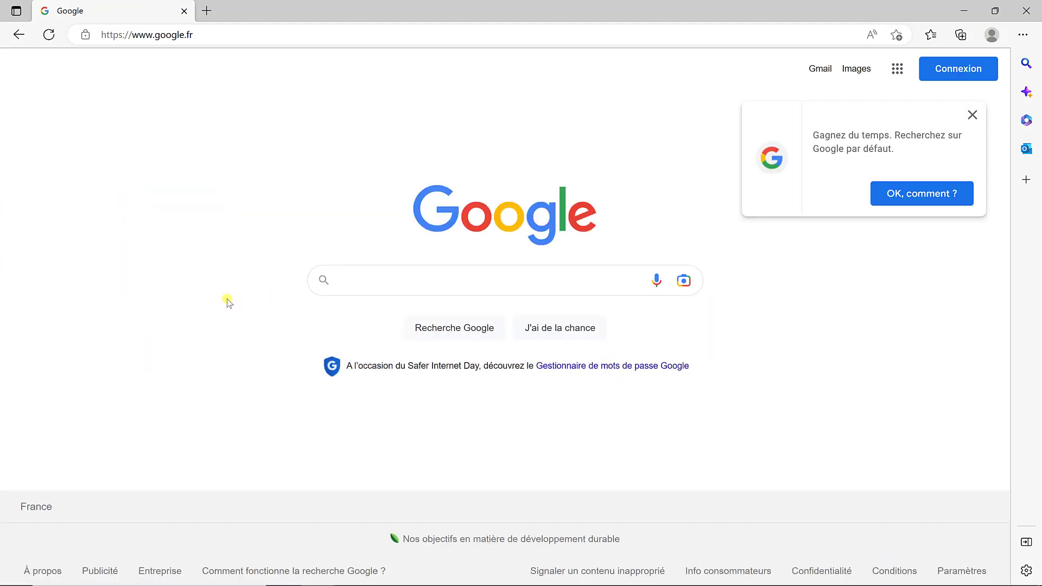
Search Google for "cellpose extension qupath" and open the BIOP/qupath-extension-cellpose GitHub repository, dismissing the translation offer
{"action": "type", "text": "cellpose e"}
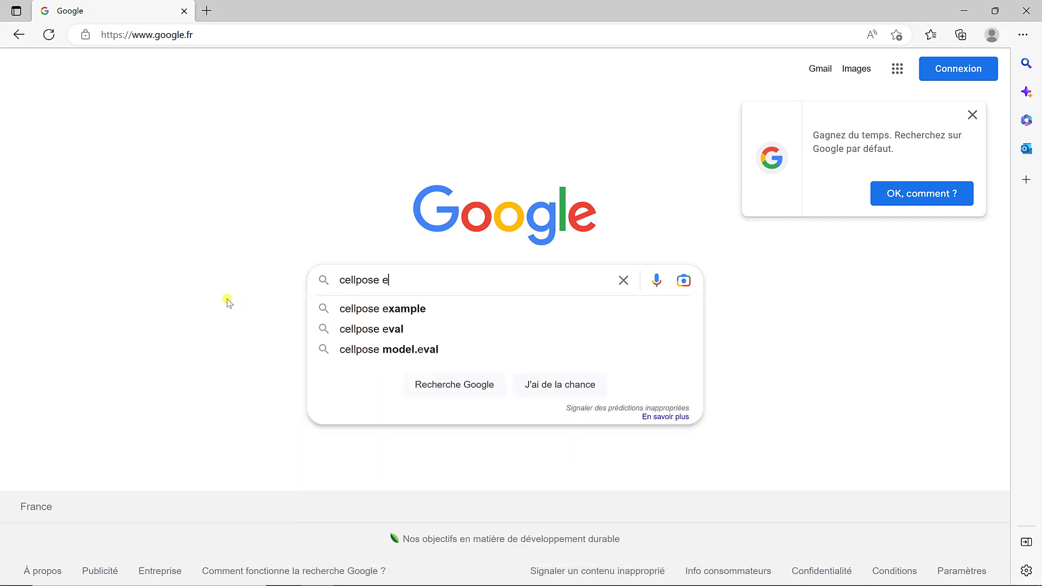
{"action": "type", "text": "xtension qupa"}
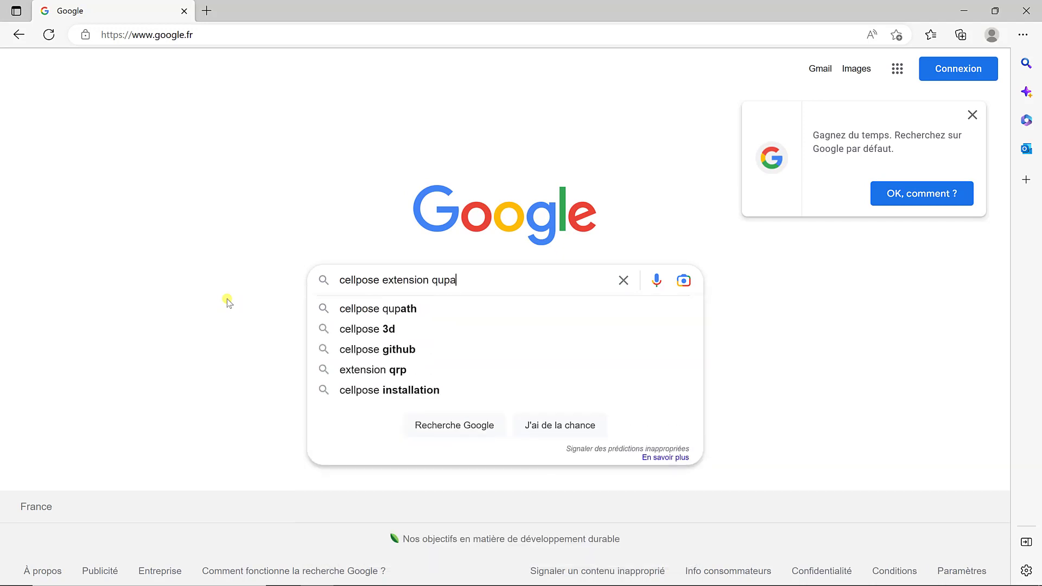
{"action": "type", "text": "th"}
{"action": "key", "text": "Return"}
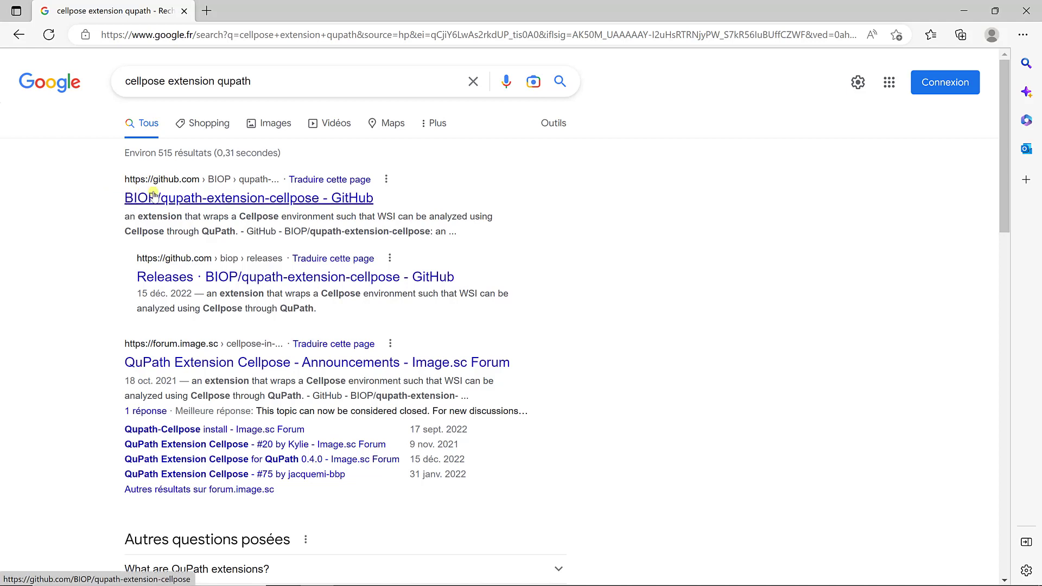
{"action": "left_click", "coordinate": [189, 198]}
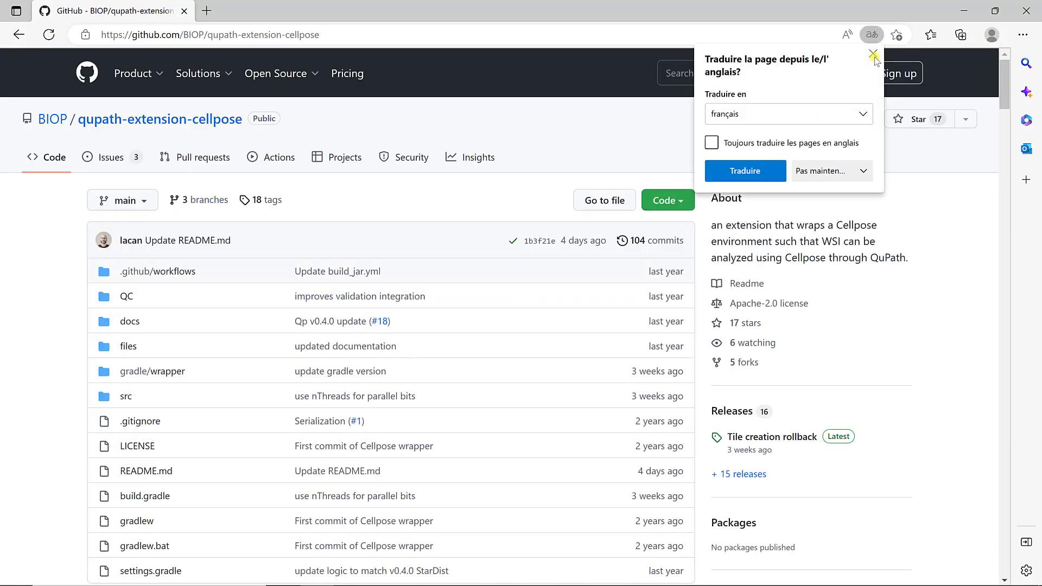
{"action": "left_click", "coordinate": [873, 55]}
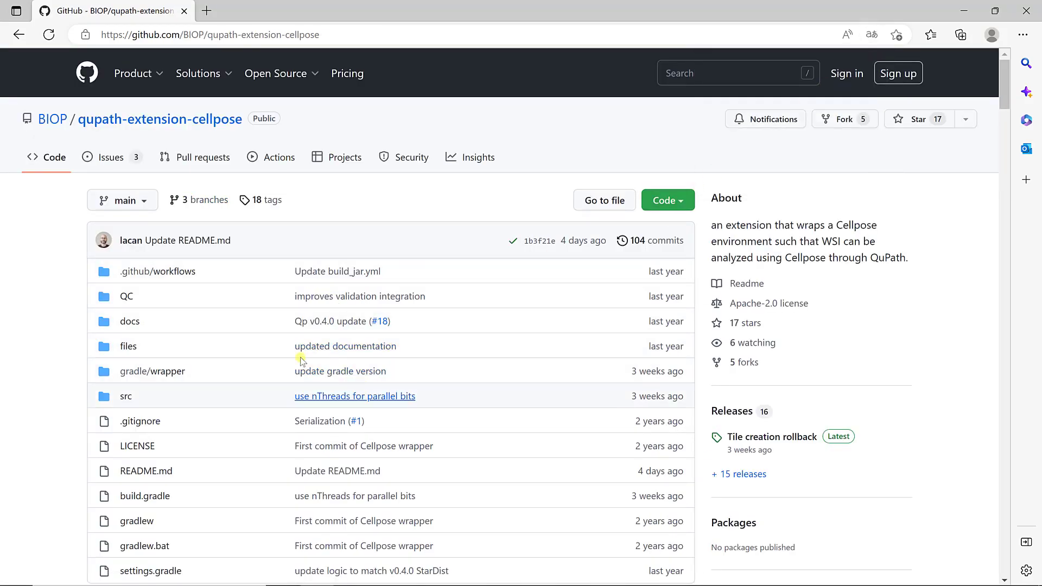
Download qupath-extension-cellpose-0.6.1.zip from the repository's latest release, Tile creation rollback, and minimize the browser to return to QuPath
{"action": "scroll", "coordinate": [39, 385], "scroll_direction": "down", "scroll_amount": 5}
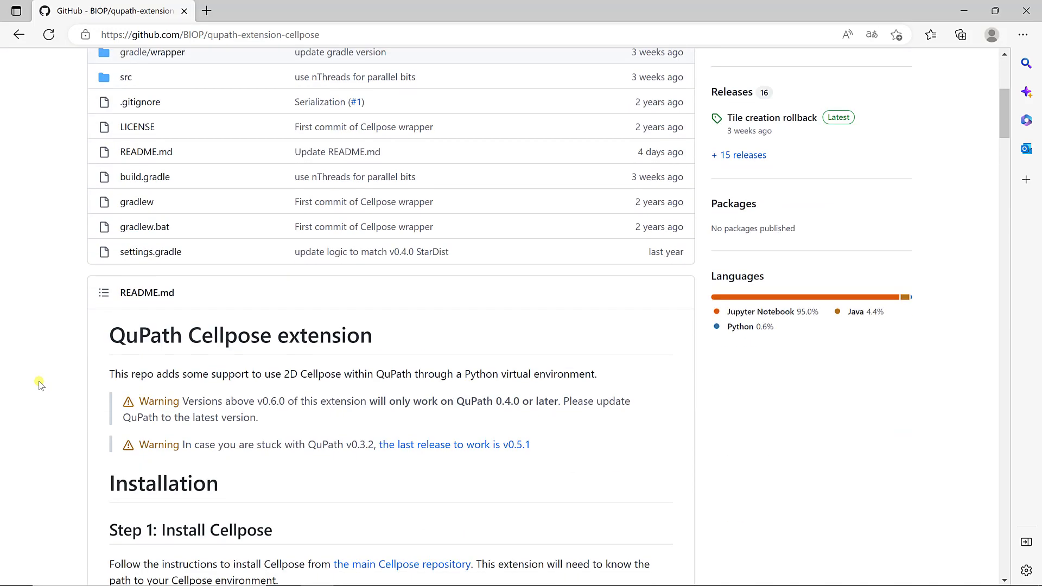
{"action": "scroll", "coordinate": [39, 384], "scroll_direction": "down", "scroll_amount": 7}
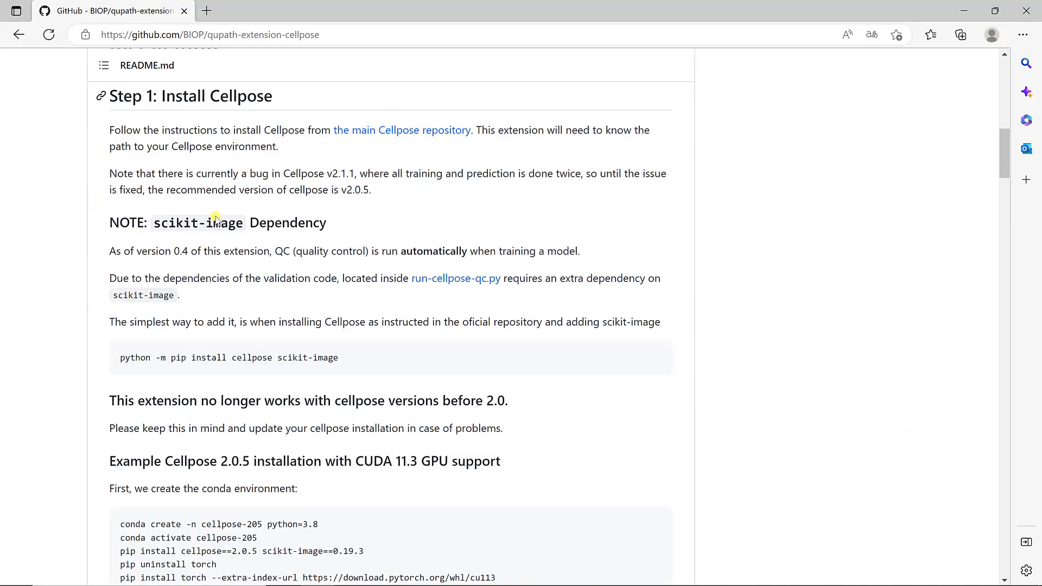
{"action": "scroll", "coordinate": [217, 214], "scroll_direction": "down", "scroll_amount": 20}
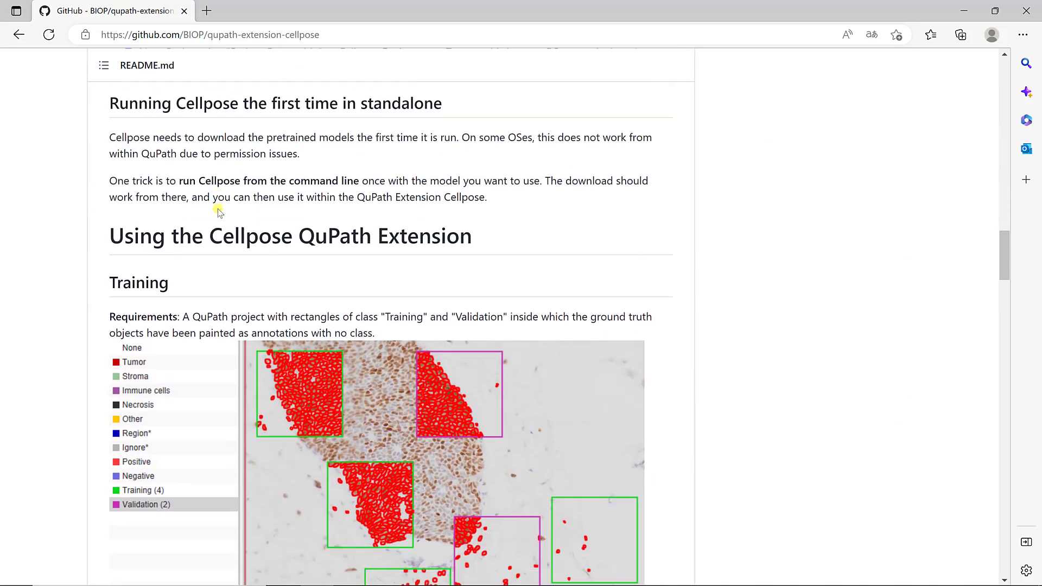
{"action": "scroll", "coordinate": [121, 332], "scroll_direction": "down", "scroll_amount": 10}
{"action": "scroll", "coordinate": [121, 302], "scroll_direction": "up", "scroll_amount": 20}
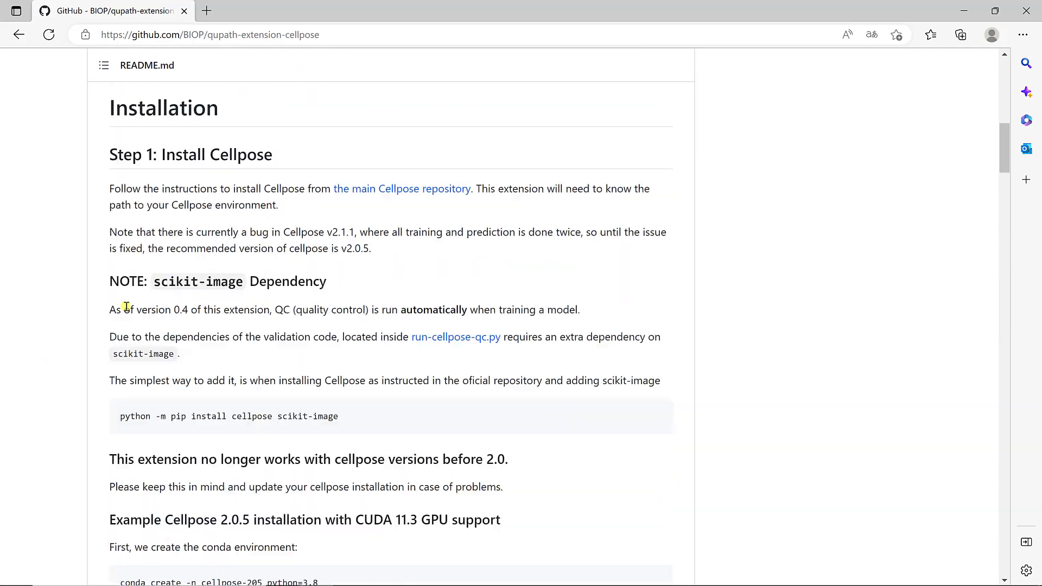
{"action": "scroll", "coordinate": [126, 307], "scroll_direction": "up", "scroll_amount": 15}
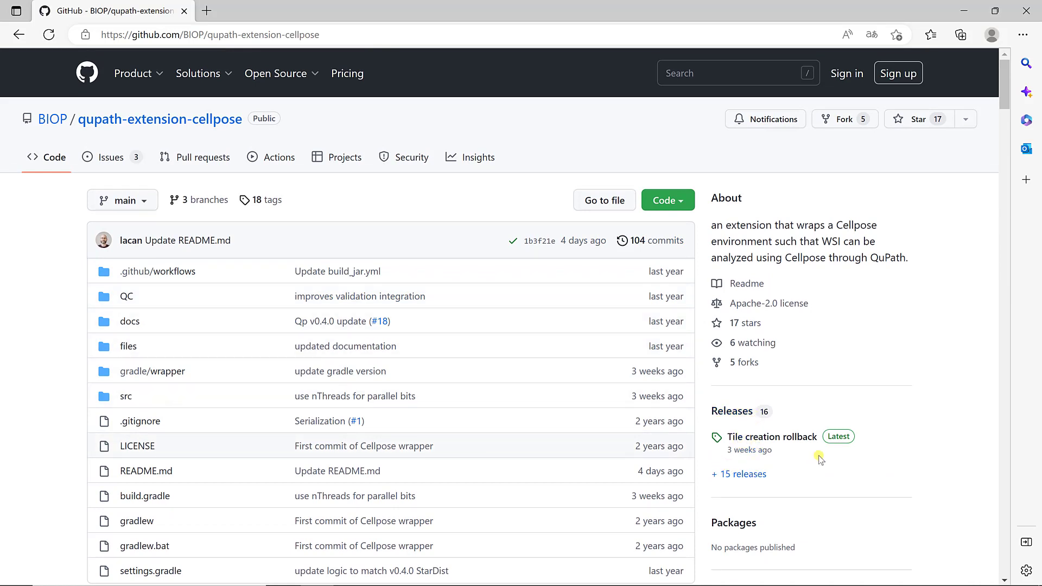
{"action": "left_click", "coordinate": [834, 441]}
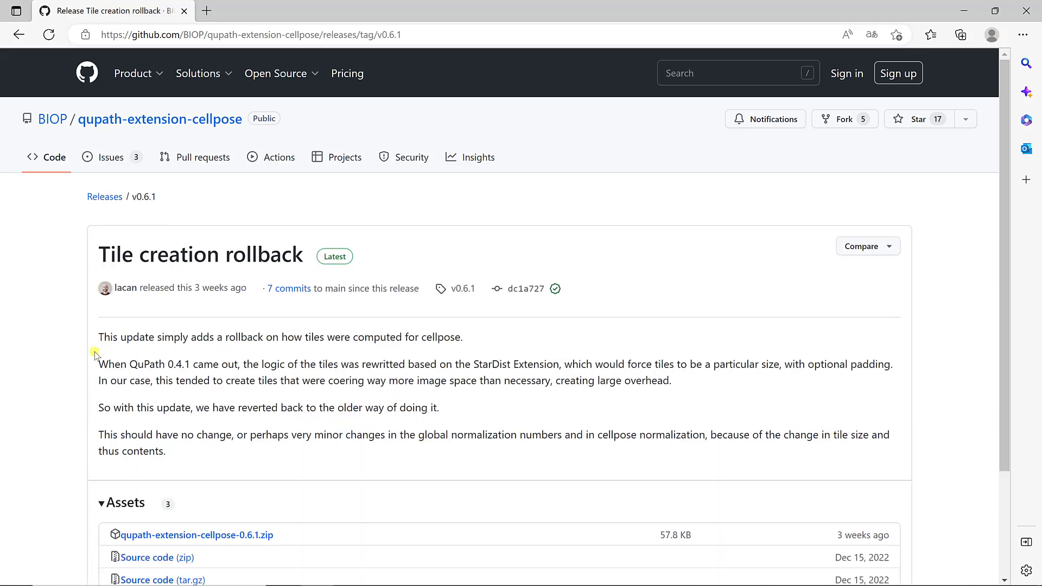
{"action": "scroll", "coordinate": [95, 353], "scroll_direction": "down", "scroll_amount": 3}
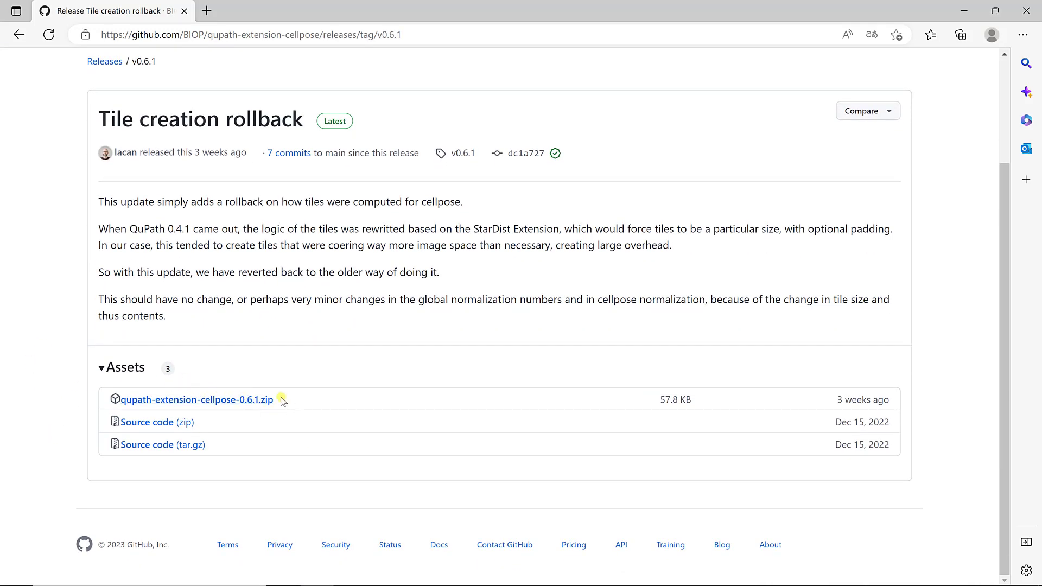
{"action": "left_click", "coordinate": [214, 402]}
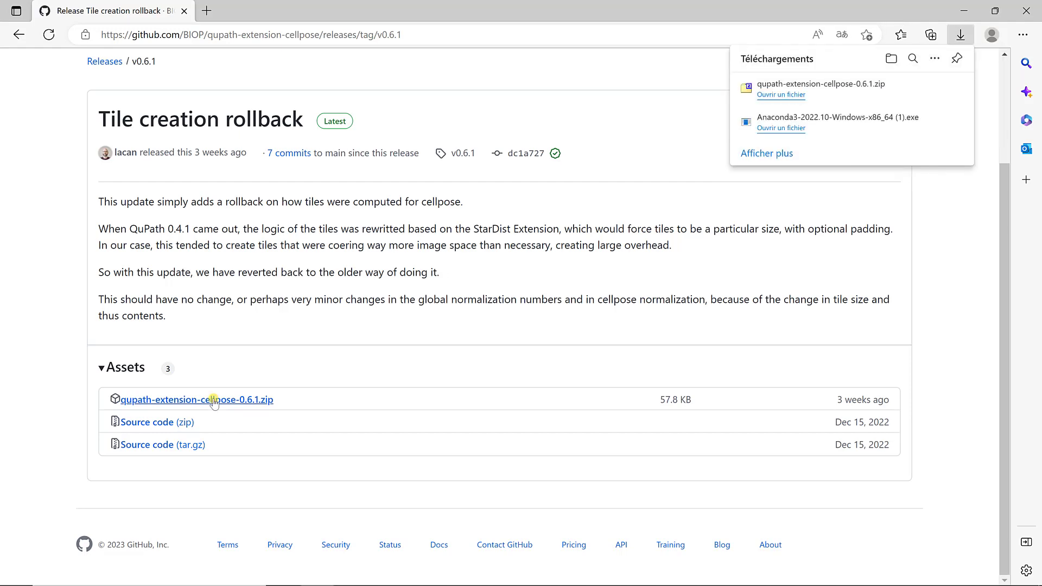
{"action": "left_click", "coordinate": [965, 11]}
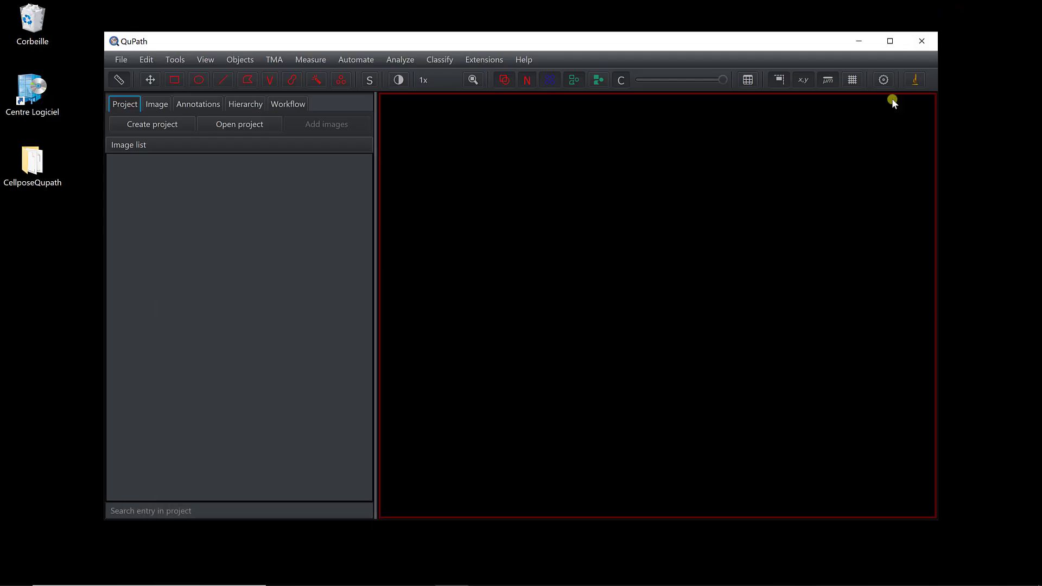
Move the downloaded qupath-extension-cellpose-0.6.1.zip from the Téléchargements folder to the desktop and minimize the Explorer window
{"action": "key", "text": "super+e"}
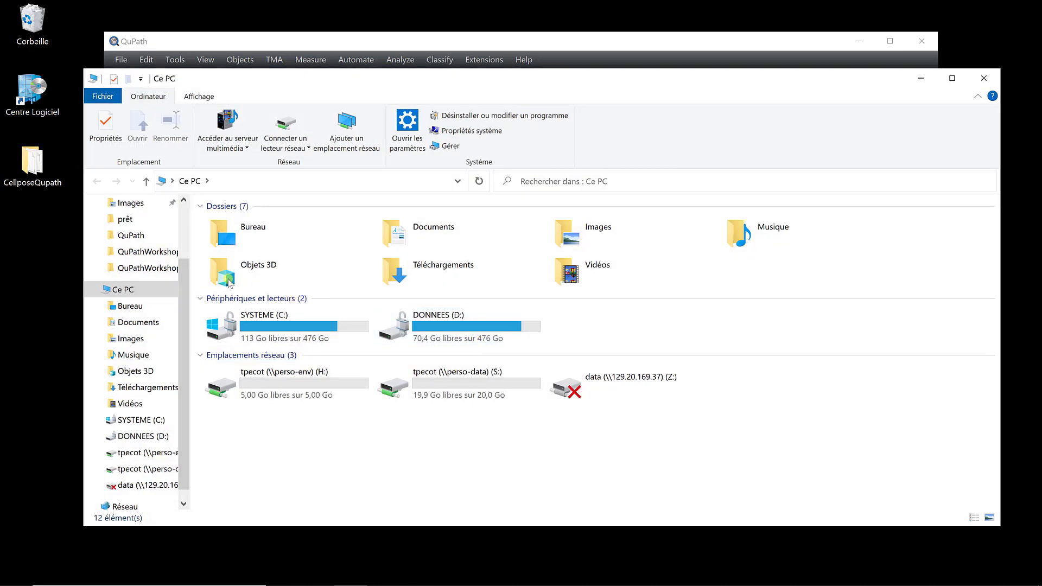
{"action": "scroll", "coordinate": [136, 325], "scroll_direction": "up", "scroll_amount": 3}
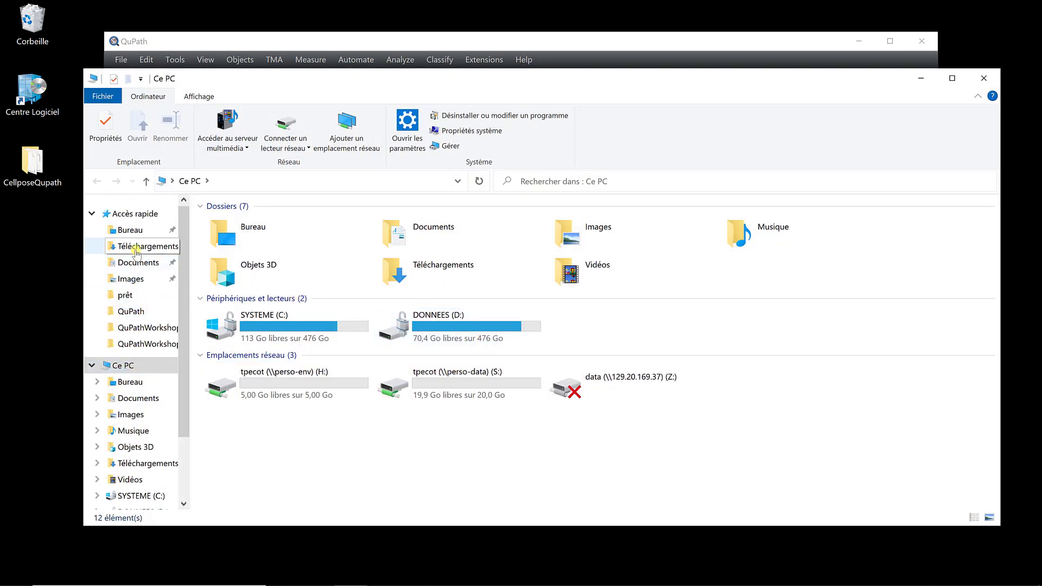
{"action": "left_click", "coordinate": [142, 246]}
{"action": "left_click_drag", "start_coordinate": [251, 255], "coordinate": [41, 282]}
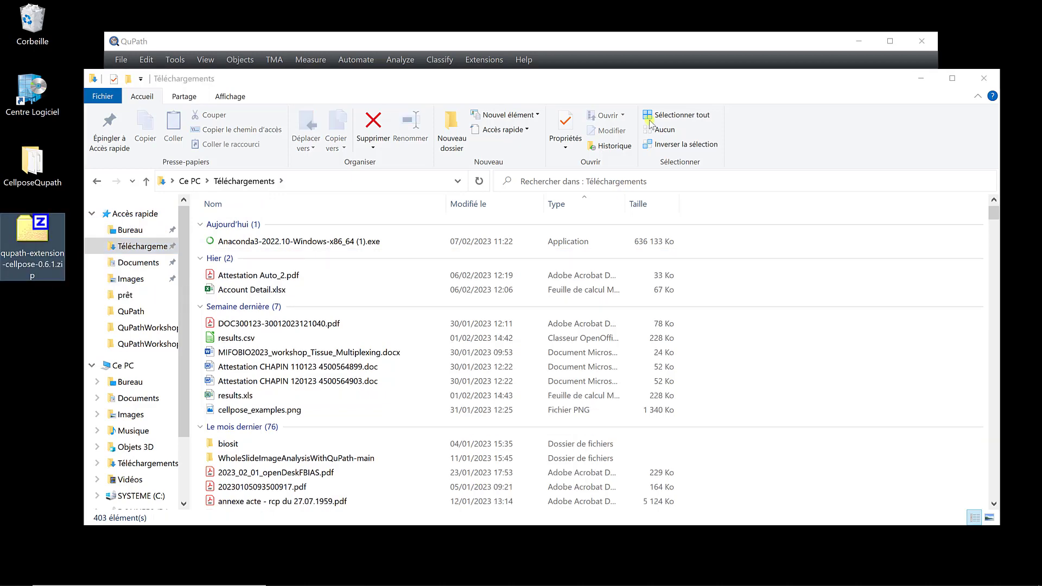
{"action": "left_click", "coordinate": [920, 78]}
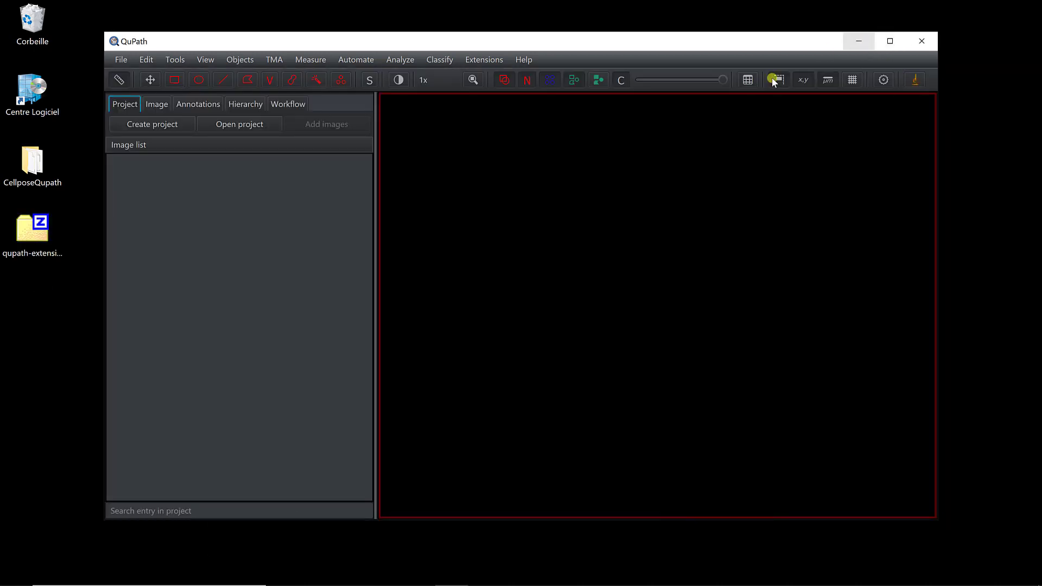
Extract the contents of qupath-extension-cellpose-0.6.1.zip onto the desktop with 7-Zip
{"action": "right_click", "coordinate": [23, 242]}
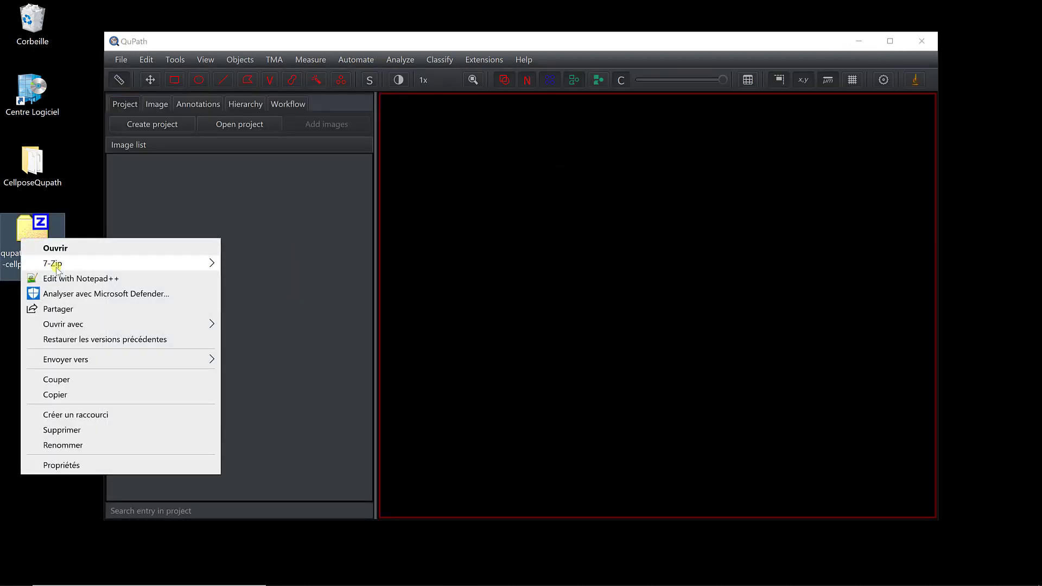
{"action": "mouse_move", "coordinate": [51, 263]}
{"action": "left_click", "coordinate": [323, 310]}
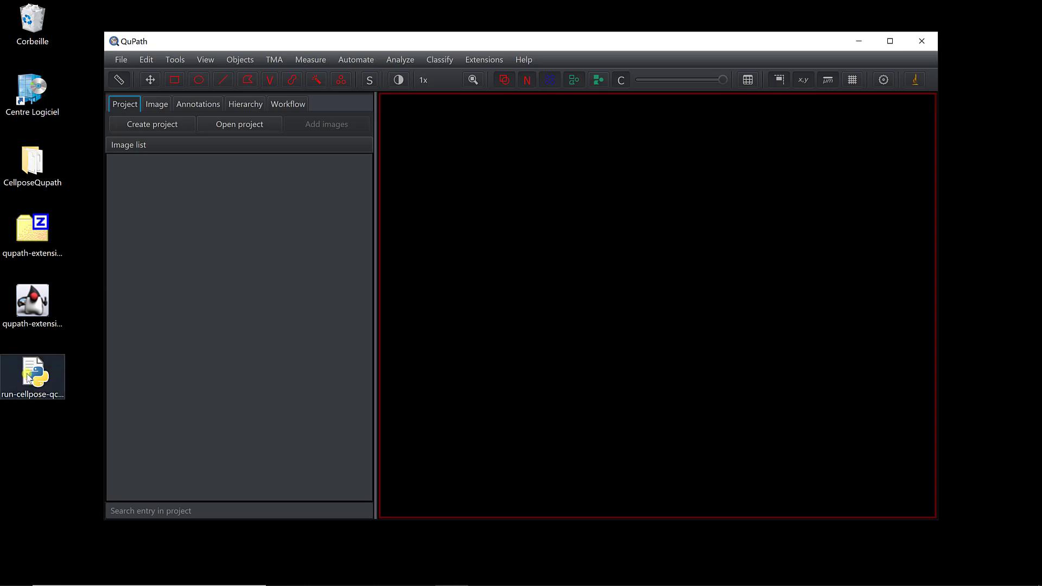
Install the Cellpose extension by dropping qupath-extension-cellpose-0.6.1.jar from the desktop onto the QuPath viewer
{"action": "left_click", "coordinate": [21, 342]}
{"action": "left_click", "coordinate": [31, 310]}
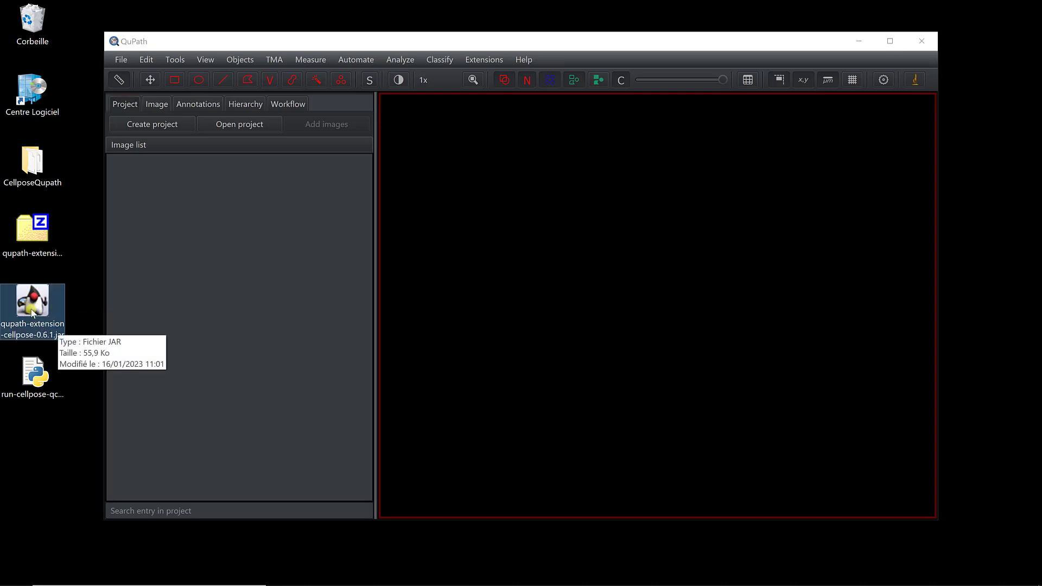
{"action": "left_click_drag", "start_coordinate": [32, 312], "coordinate": [583, 317]}
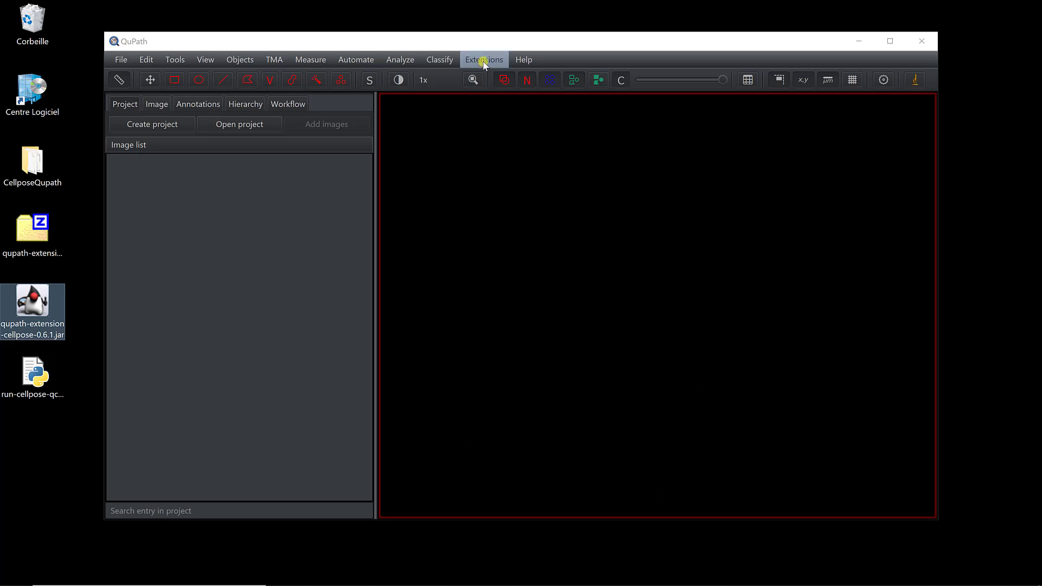
Check the list of installed extensions for the BIOP Cellpose extension and close it
{"action": "left_click", "coordinate": [484, 61]}
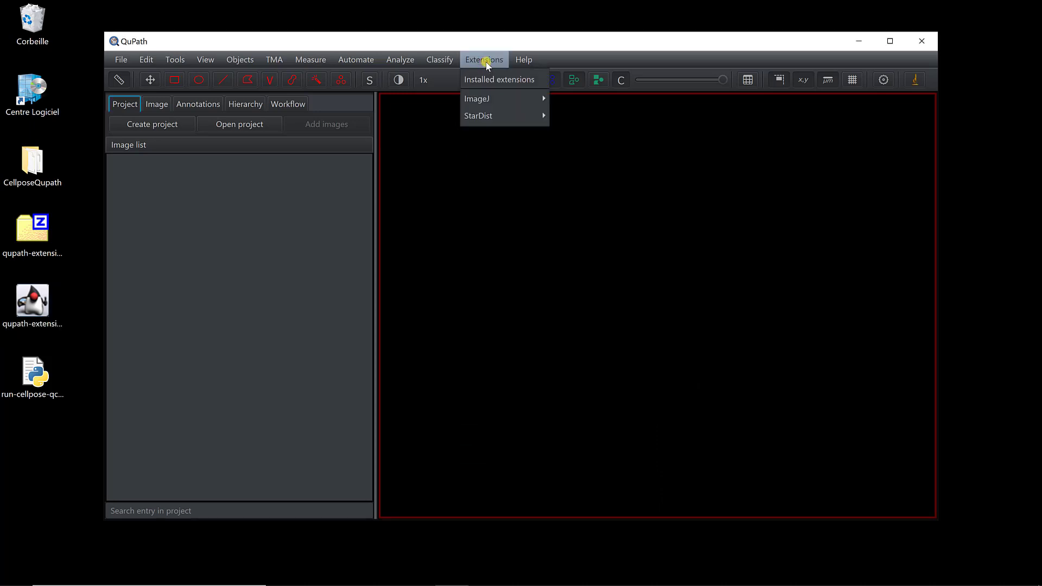
{"action": "left_click", "coordinate": [489, 82]}
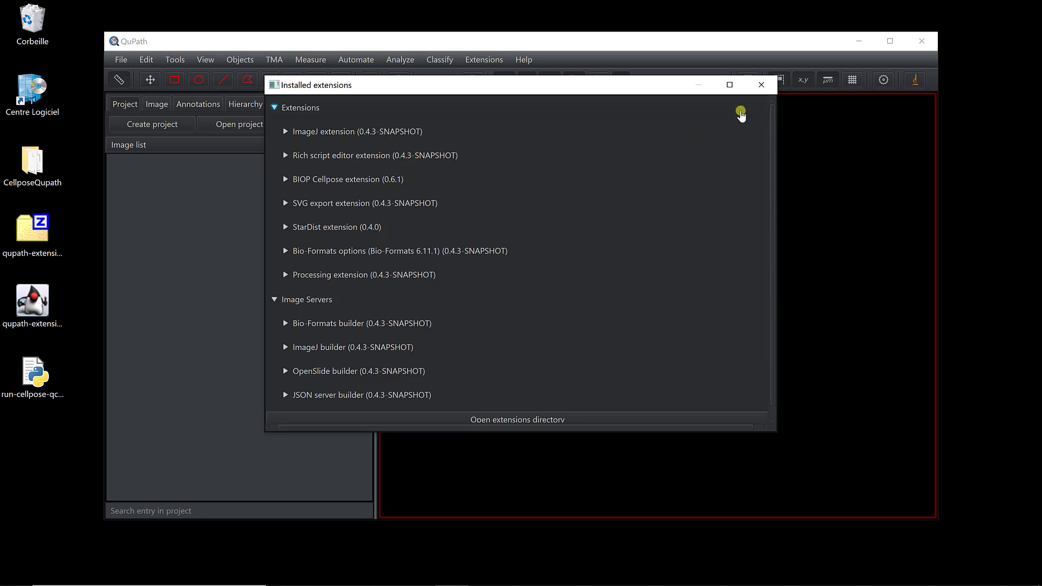
{"action": "left_click", "coordinate": [761, 85]}
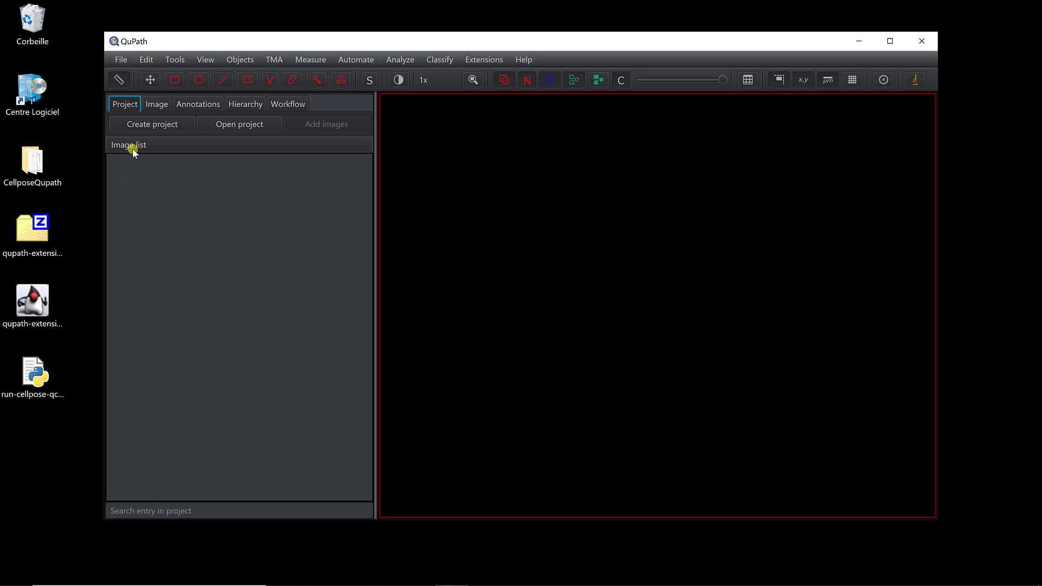
Set the Cellpose Environment Type to Python venv in the Cellpose section of the preferences
{"action": "left_click", "coordinate": [152, 67]}
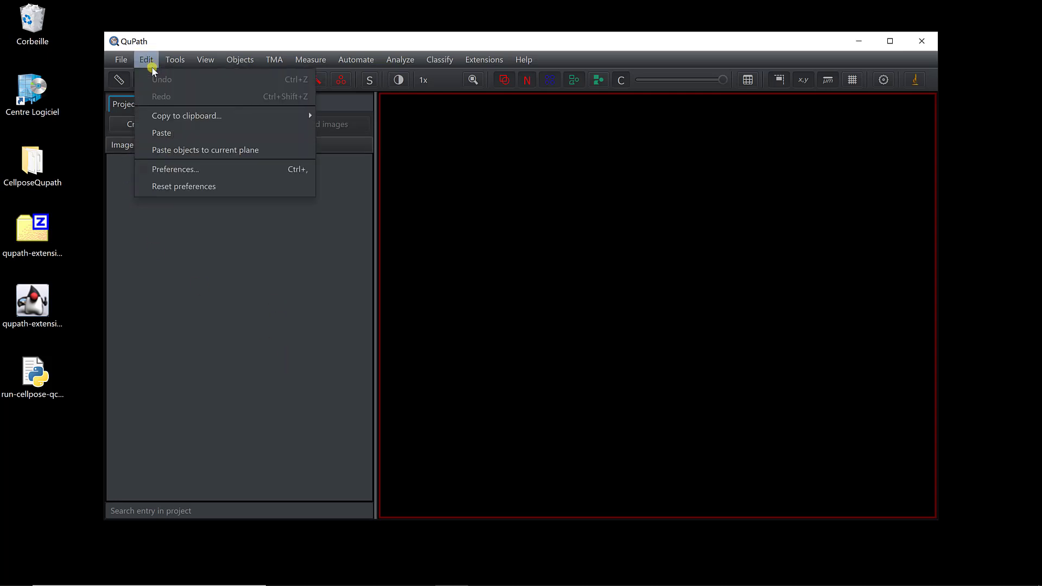
{"action": "left_click", "coordinate": [165, 170]}
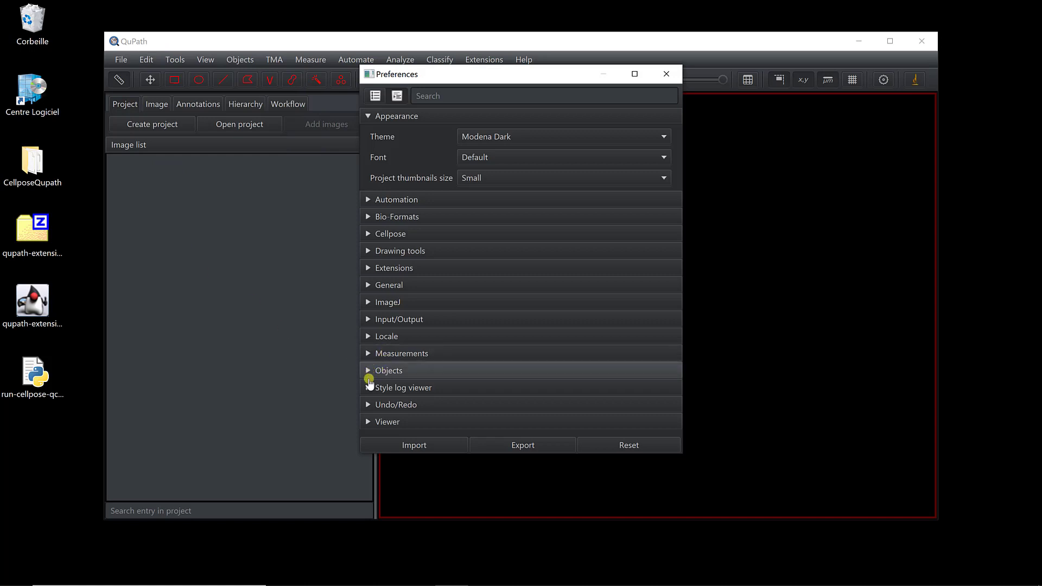
{"action": "left_click", "coordinate": [369, 235]}
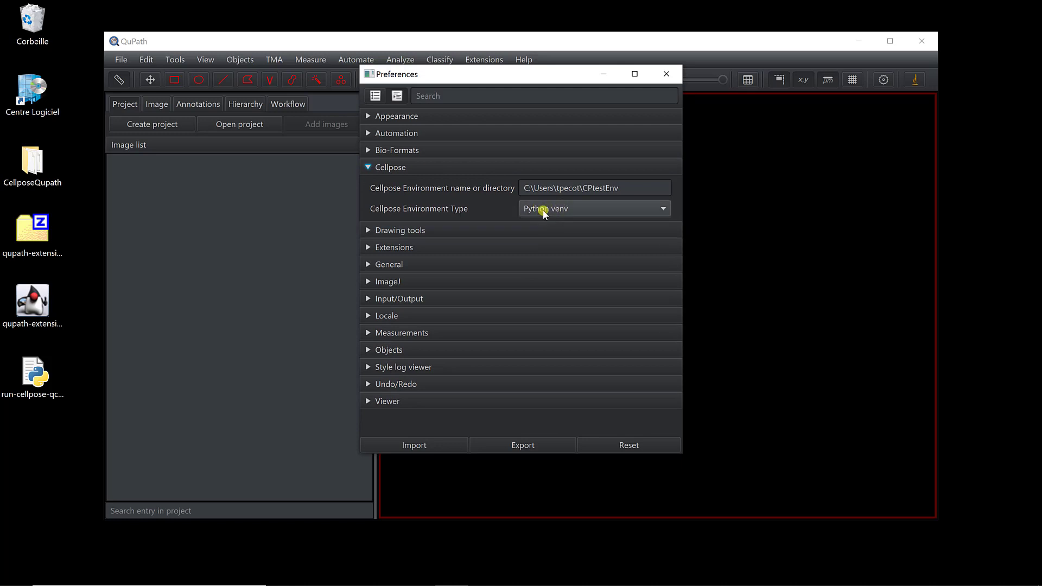
{"action": "left_click", "coordinate": [544, 210]}
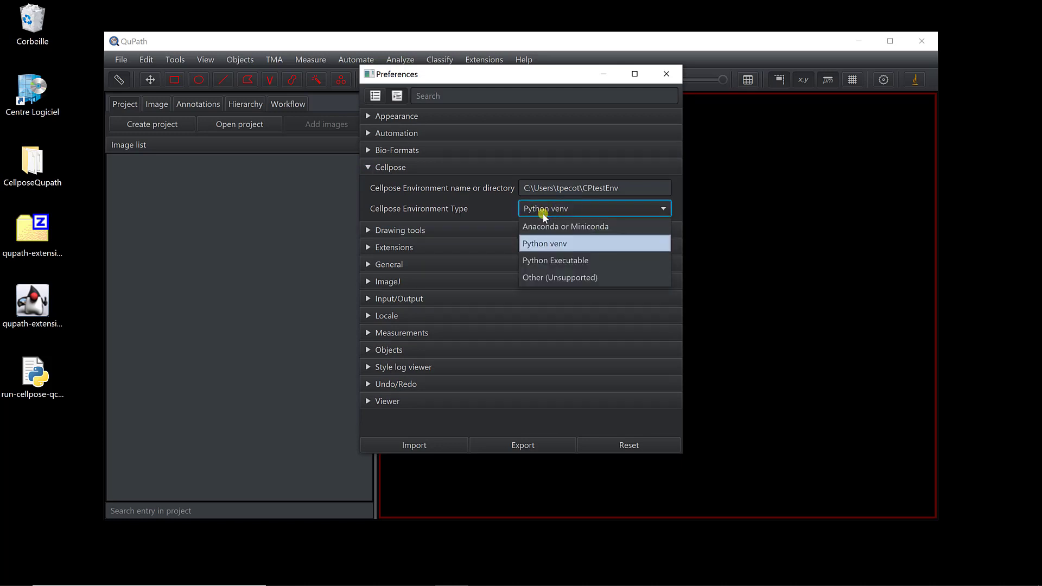
{"action": "left_click", "coordinate": [547, 245]}
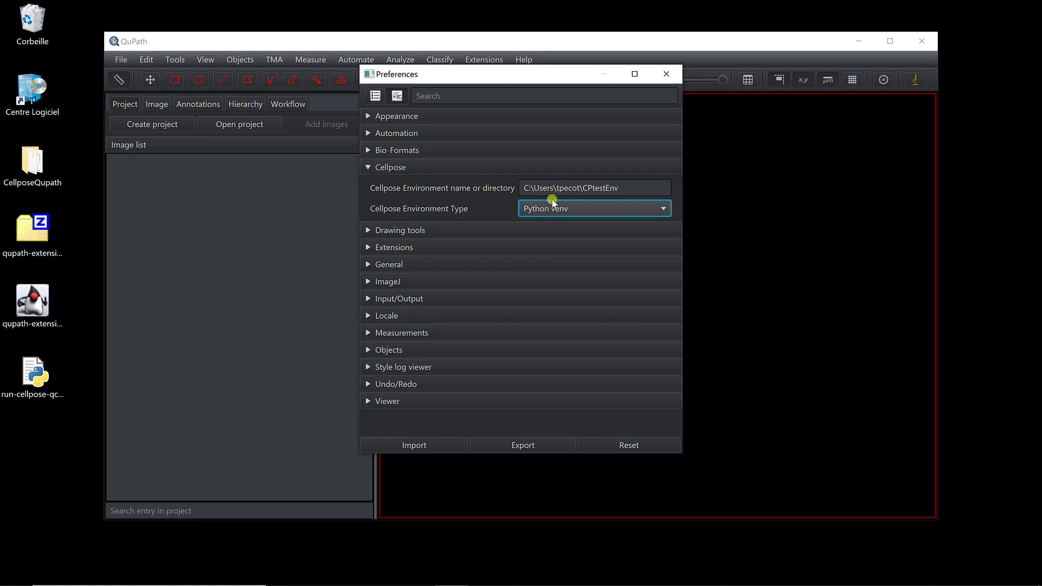
Locate the CellposeEnv folder in D:\Work with File Explorer and copy its path
{"action": "key", "text": "super+e"}
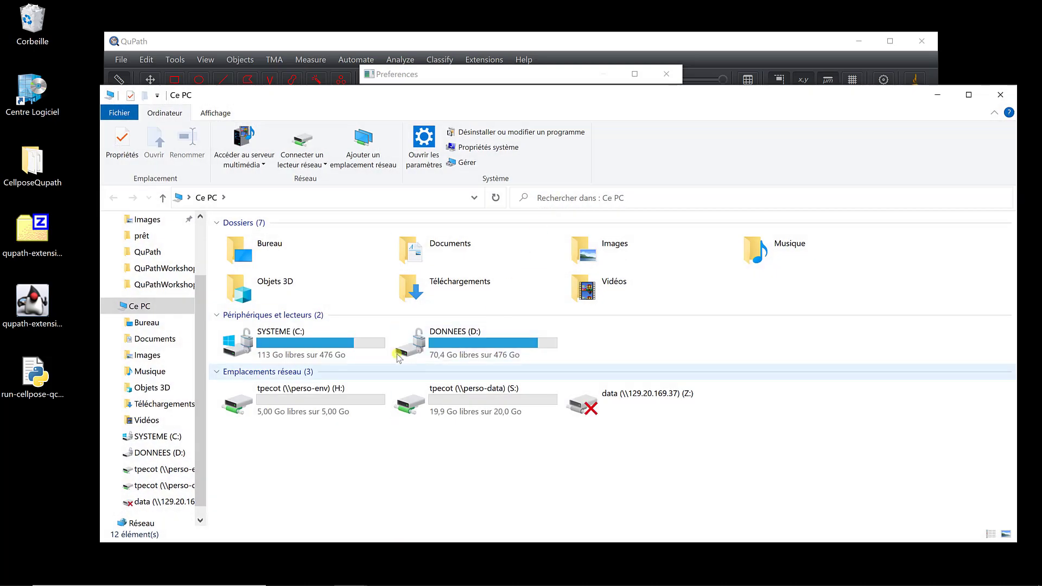
{"action": "double_click", "coordinate": [427, 345]}
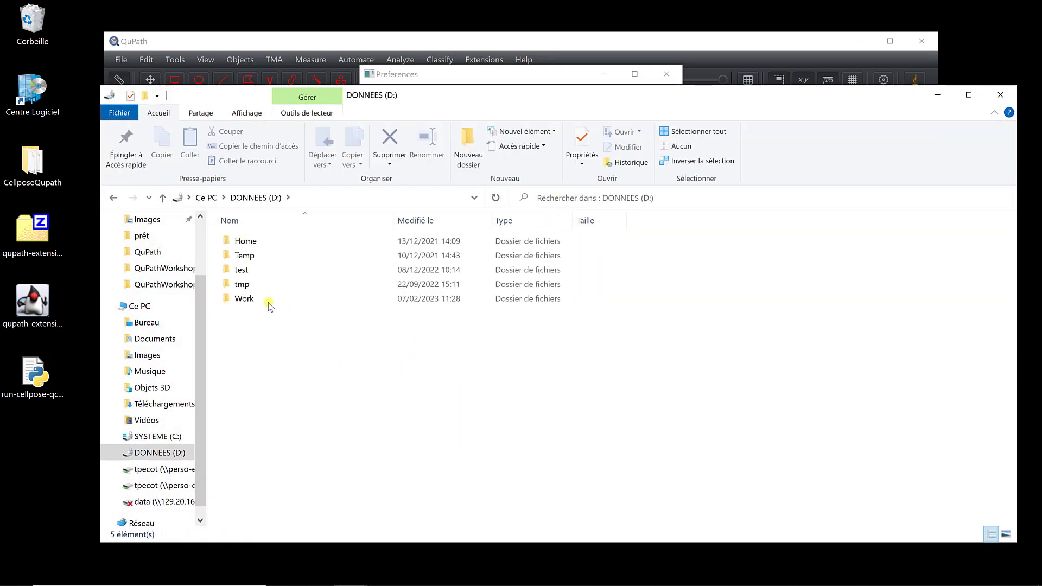
{"action": "double_click", "coordinate": [244, 299]}
{"action": "left_click", "coordinate": [261, 245]}
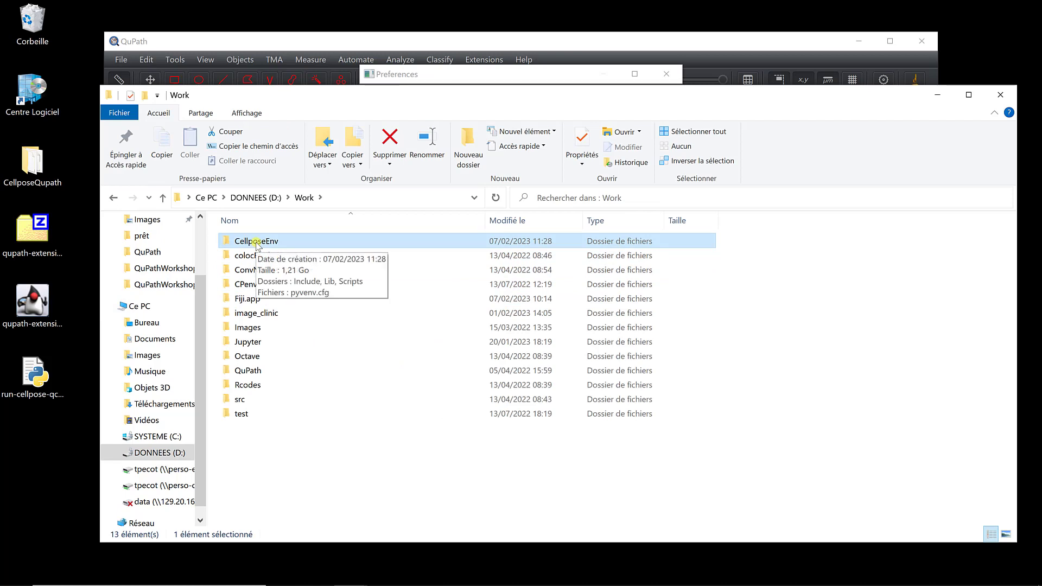
{"action": "right_click", "coordinate": [258, 246]}
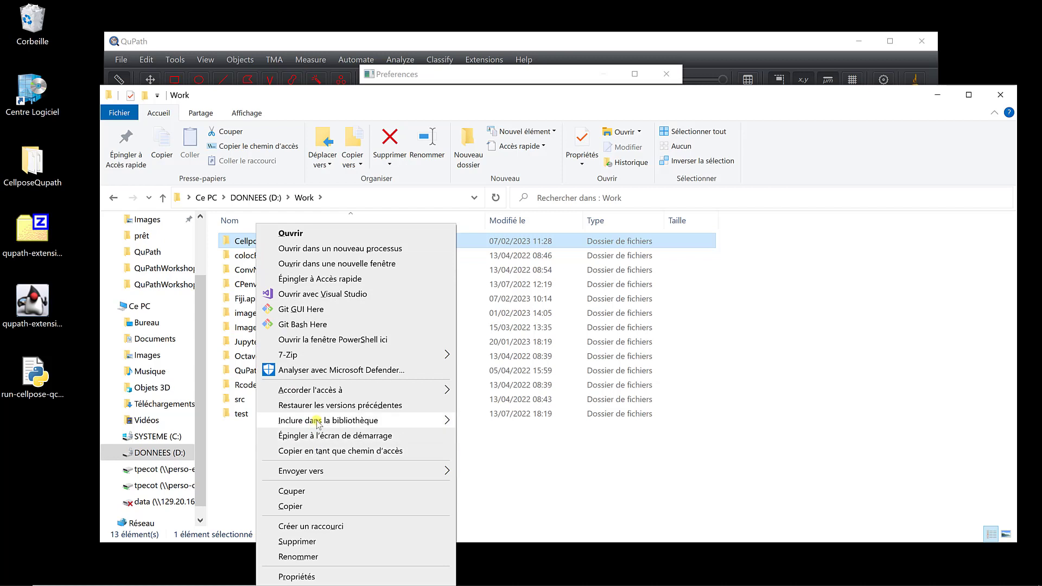
{"action": "left_click", "coordinate": [320, 450]}
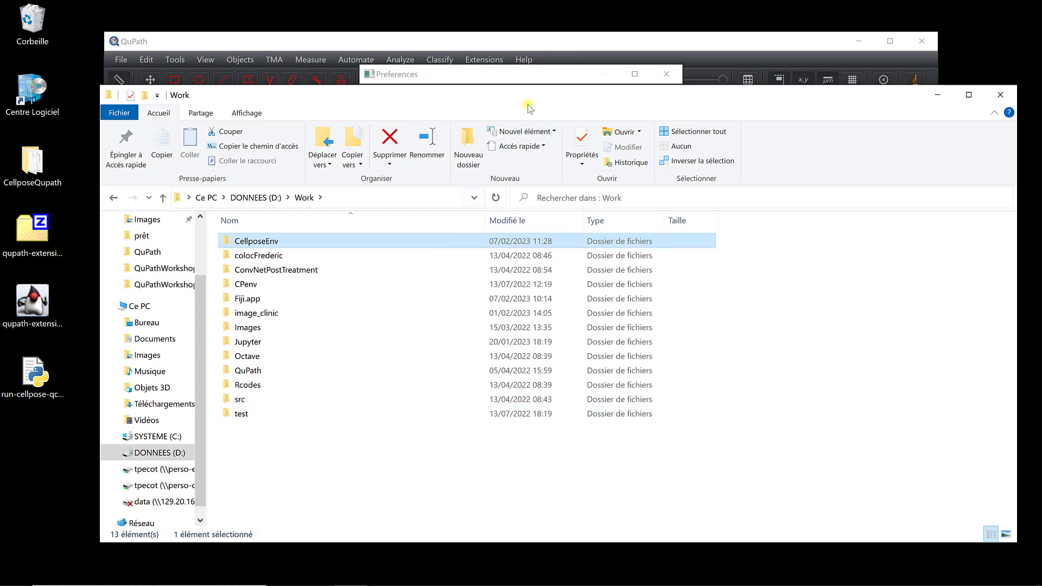
Set the Cellpose Environment name or directory to D:\Work\CellposeEnv without quotation marks and close the preferences
{"action": "left_click", "coordinate": [548, 74]}
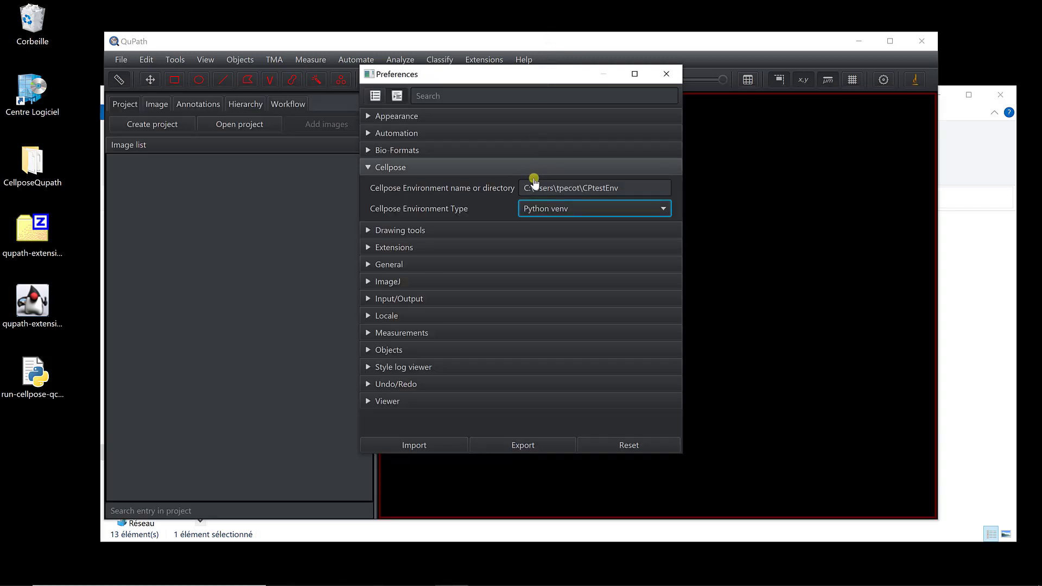
{"action": "triple_click", "coordinate": [618, 187]}
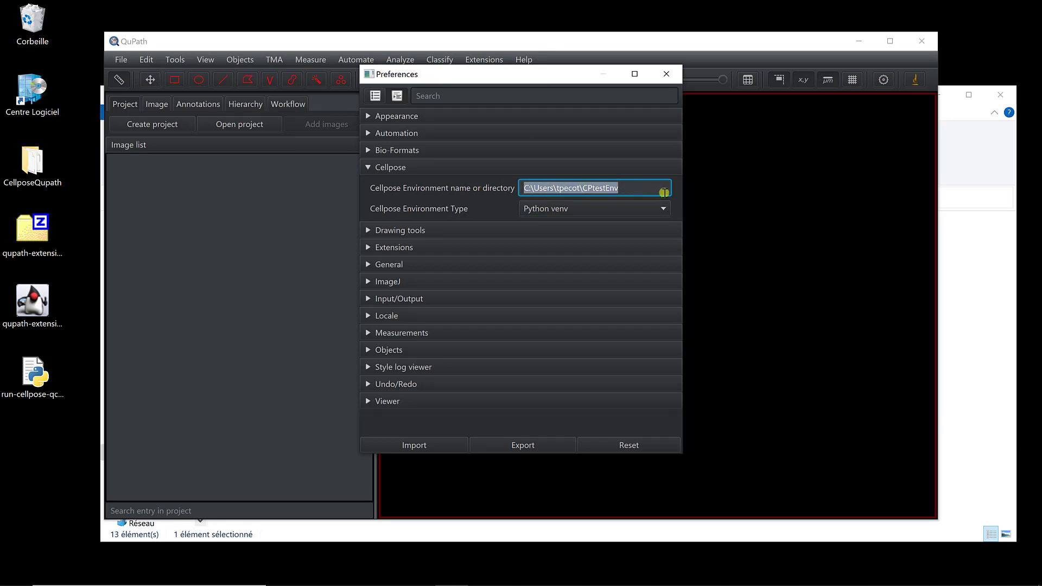
{"action": "type", "text": "\"D:\\Work\\CellposeEnv\""}
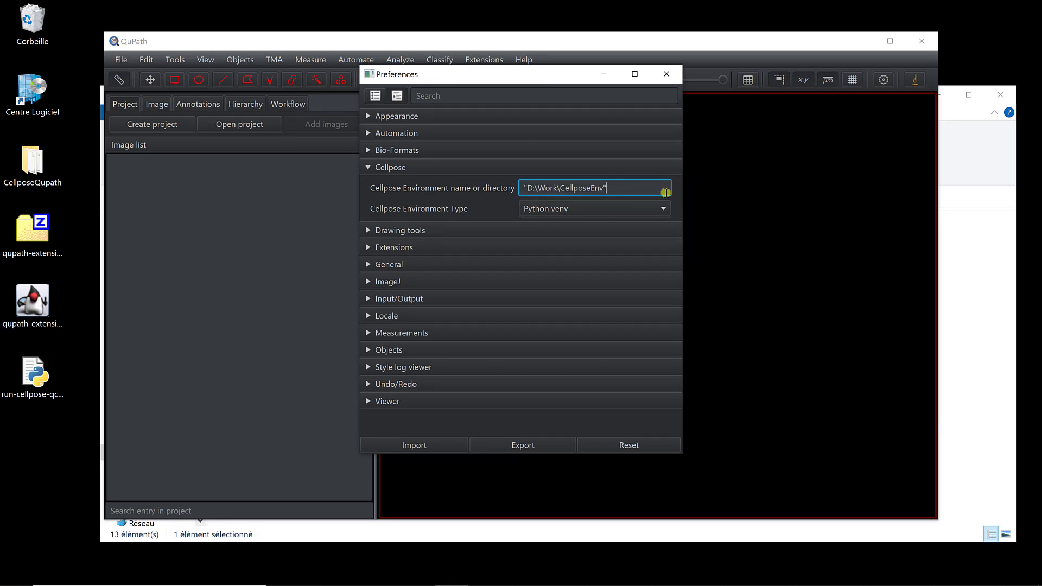
{"action": "key", "text": "Delete"}
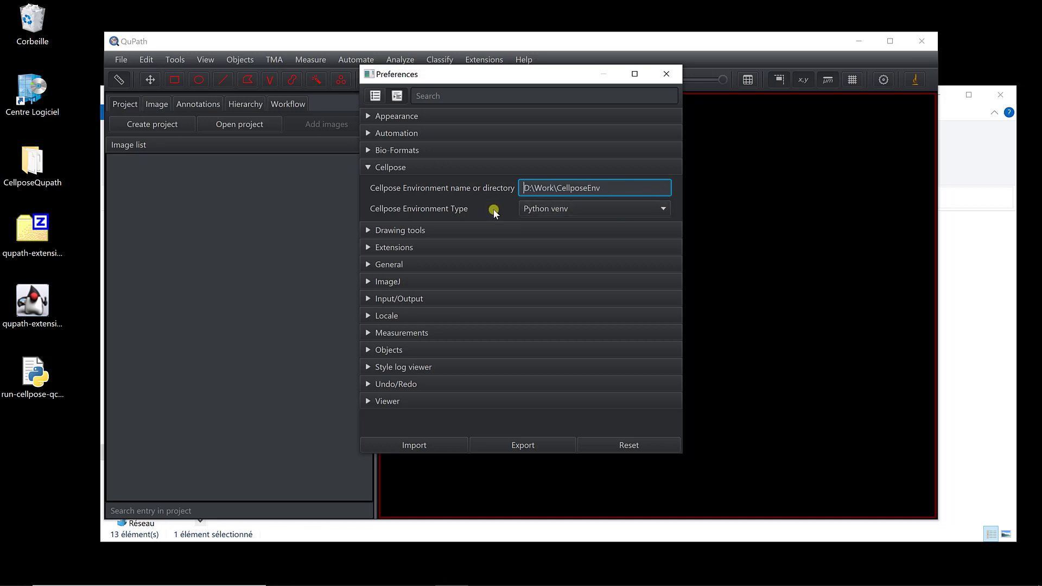
{"action": "left_click", "coordinate": [669, 79]}
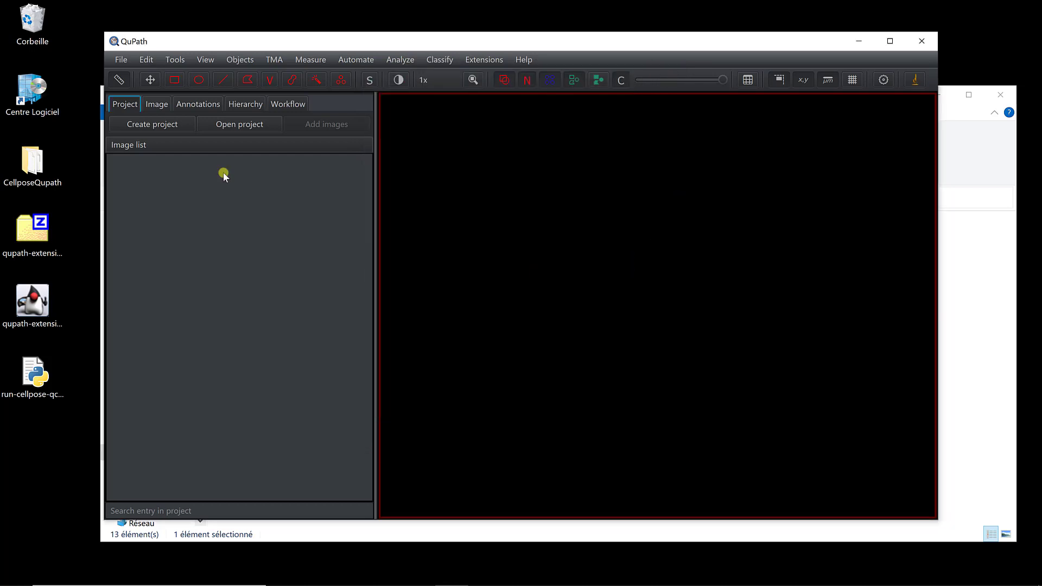
Reopen the preferences to check the saved Cellpose environment directory and type, and close them
{"action": "left_click", "coordinate": [145, 62]}
{"action": "left_click", "coordinate": [165, 167]}
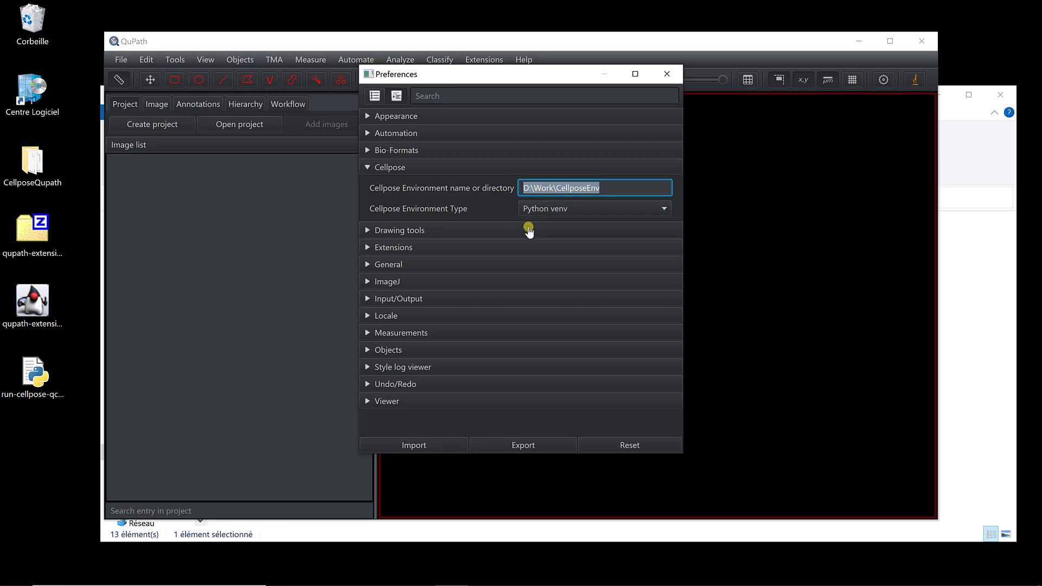
{"action": "left_click", "coordinate": [669, 74]}
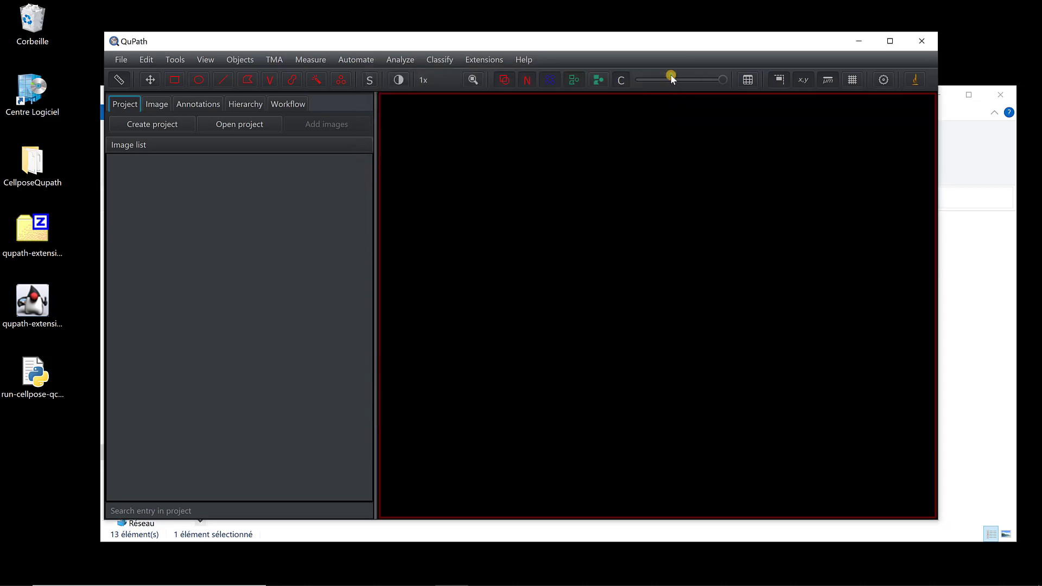
Open the CellposeQupath project folder from the desktop in QuPath and hide the image's IIa, IIb and I channels, keeping only Laminin (C4)
{"action": "left_click_drag", "start_coordinate": [32, 162], "coordinate": [443, 263]}
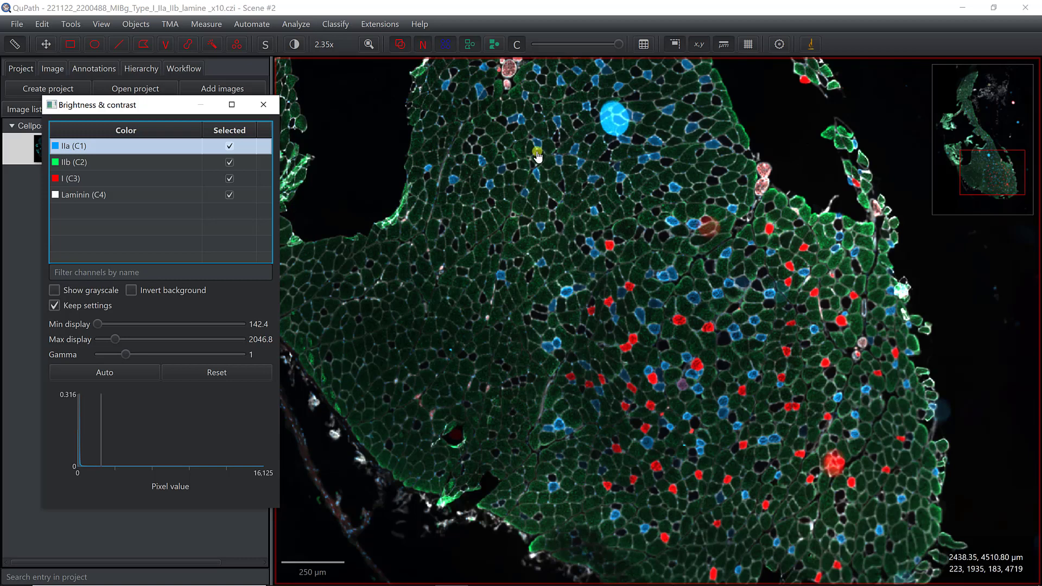
{"action": "left_click", "coordinate": [231, 146]}
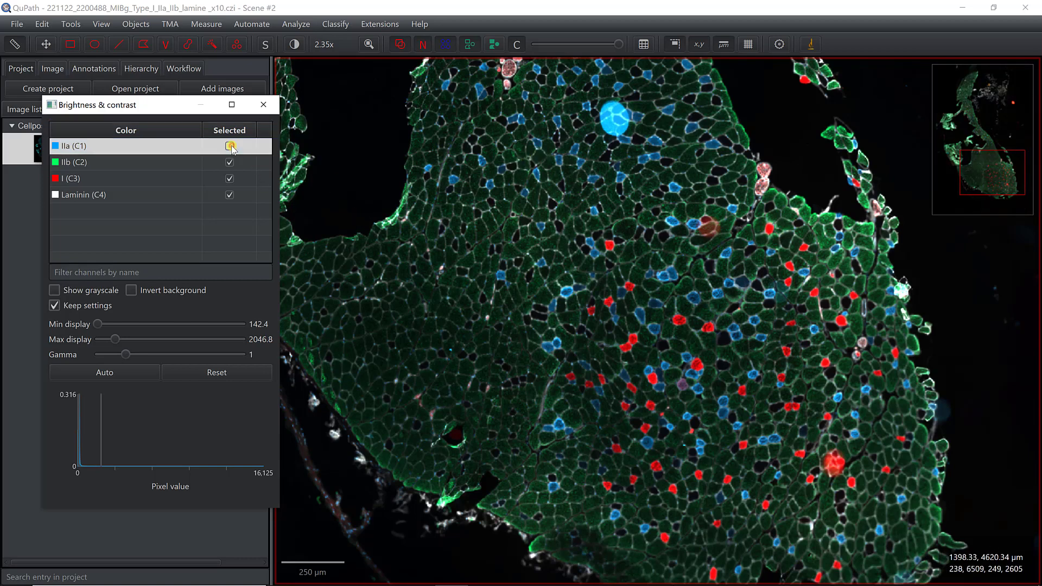
{"action": "left_click", "coordinate": [228, 161]}
{"action": "left_click", "coordinate": [228, 179]}
{"action": "left_click", "coordinate": [229, 179]}
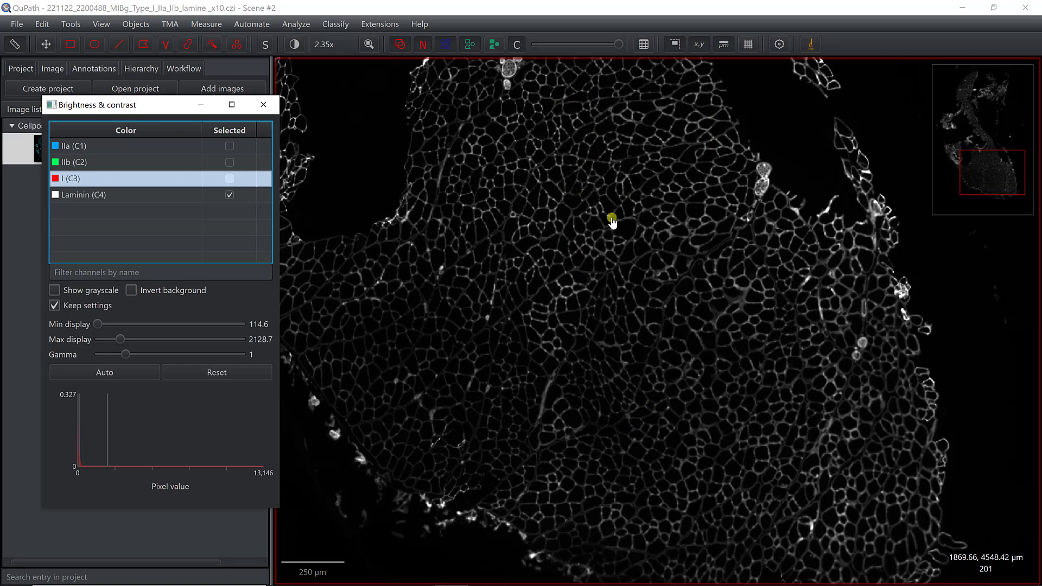
Draw a rectangle annotation over a group of muscle fibres in the upper central part of the displayed tissue
{"action": "left_click", "coordinate": [503, 183]}
{"action": "left_click_drag", "start_coordinate": [503, 183], "coordinate": [491, 222]}
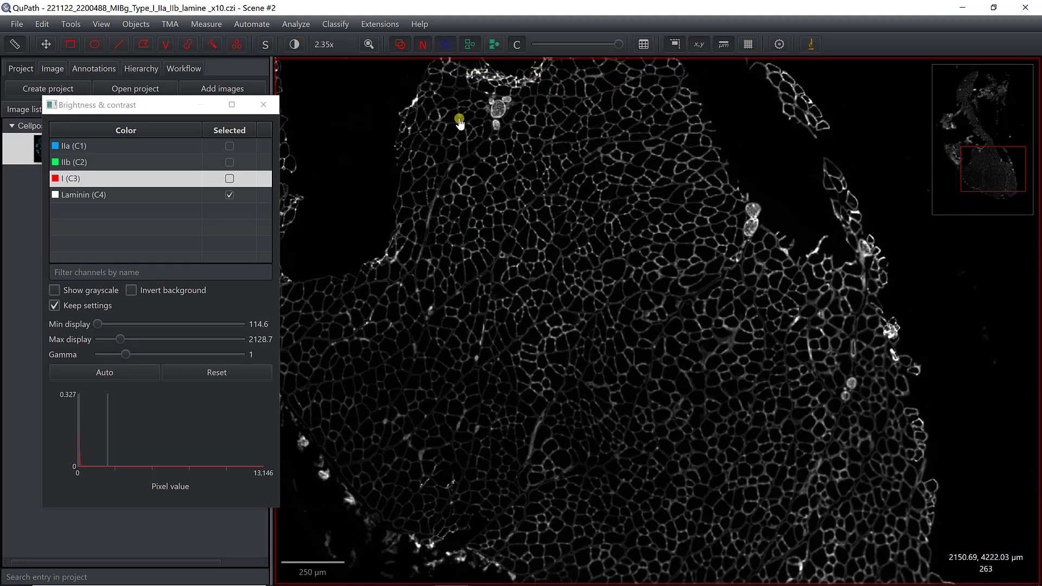
{"action": "left_click", "coordinate": [70, 44]}
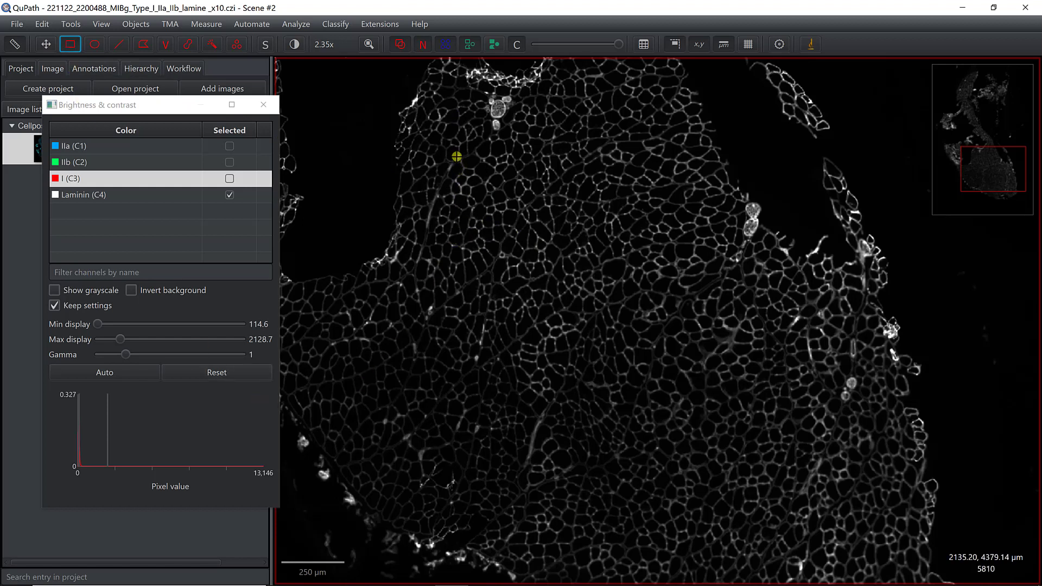
{"action": "mouse_move", "coordinate": [457, 149]}
{"action": "left_mouse_down"}
{"action": "mouse_move", "coordinate": [542, 235]}
{"action": "mouse_move", "coordinate": [663, 280]}
{"action": "left_mouse_up"}
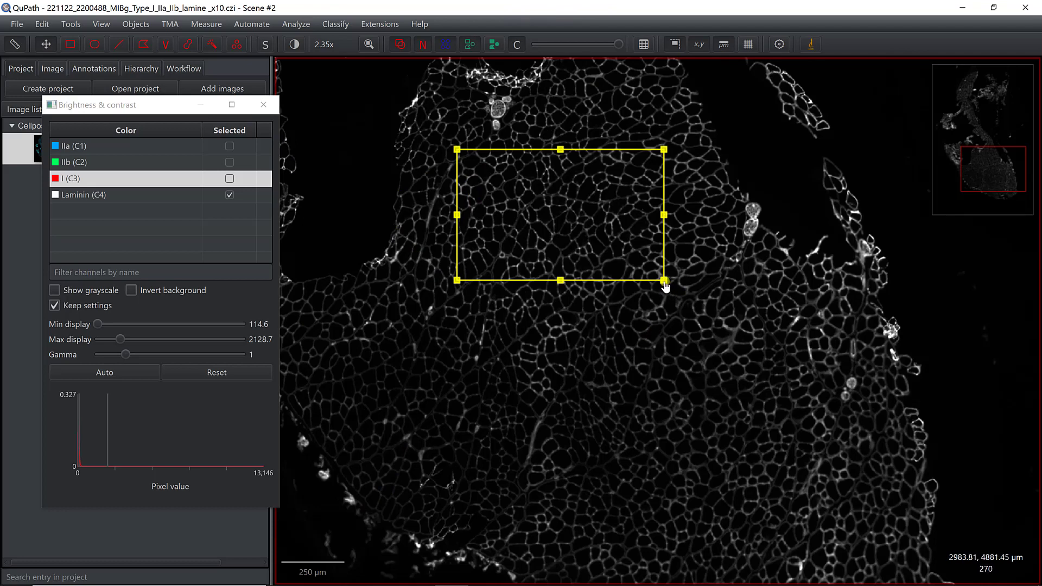
Switch to the web browser and search in a new tab for the GitHub account that hosts the WholeSlideImageAnalysisWithQuPath repository
{"action": "key", "text": "alt+Tab"}
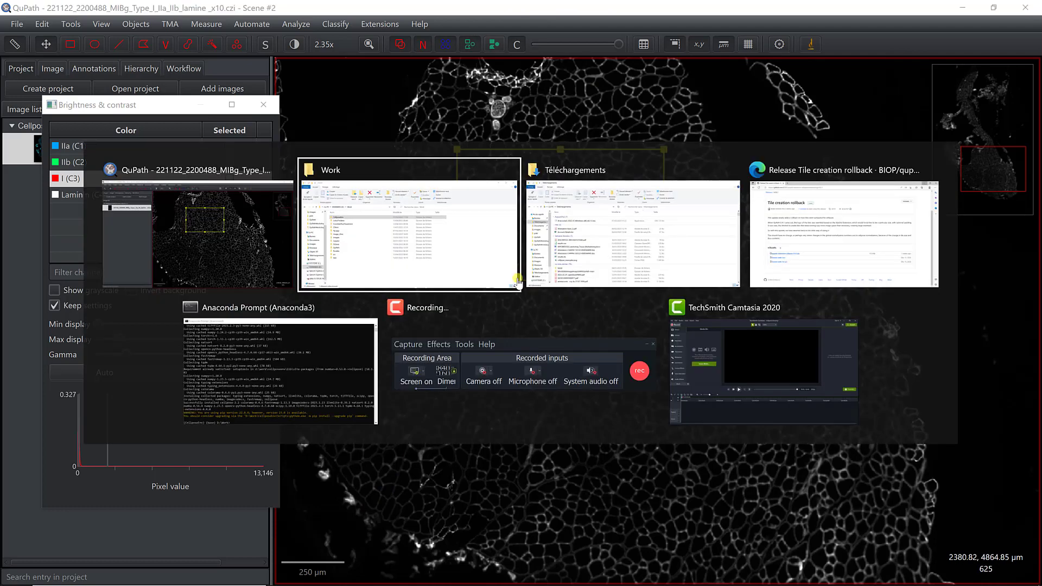
{"action": "key", "text": "alt+Tab"}
{"action": "key", "text": "alt+Tab"}
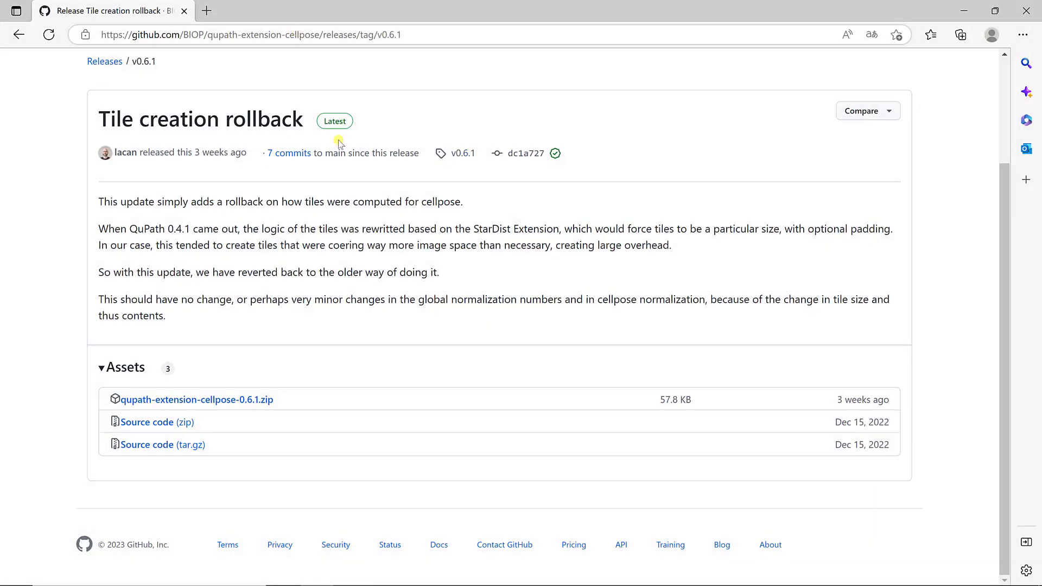
{"action": "scroll", "coordinate": [161, 122], "scroll_direction": "up", "scroll_amount": 3}
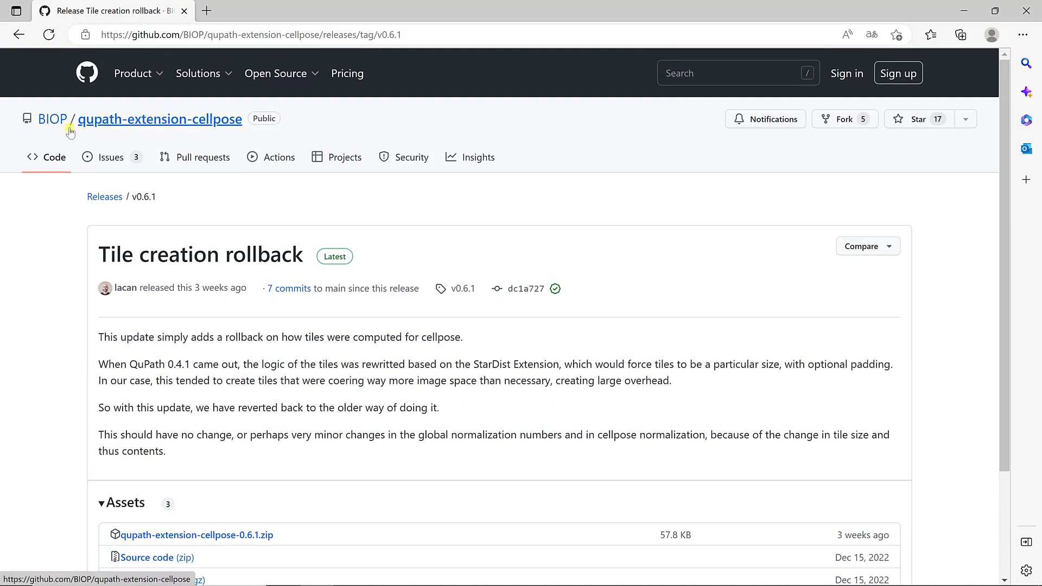
{"action": "left_click", "coordinate": [206, 12]}
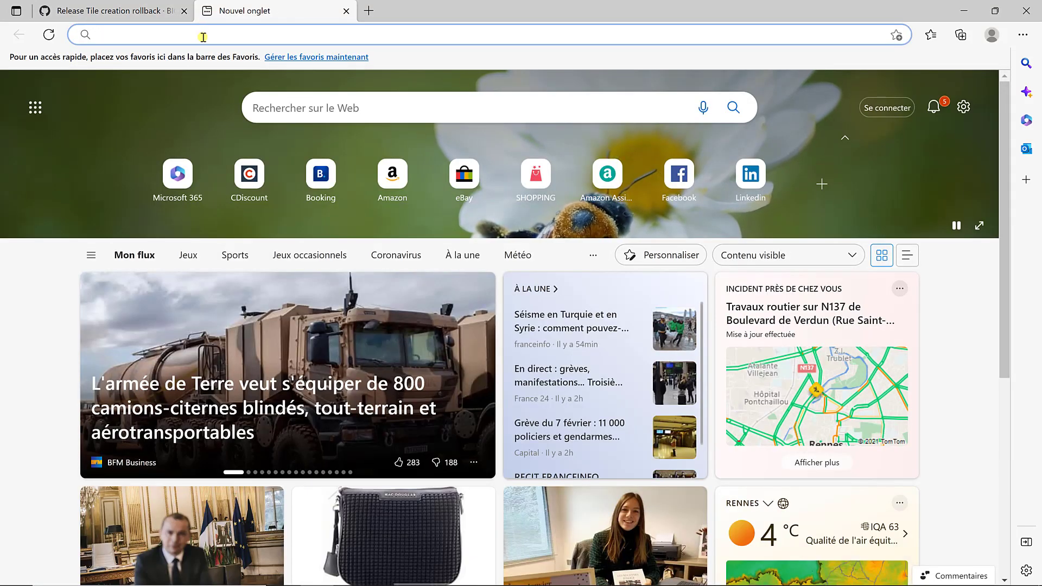
{"action": "type", "text": "github "}
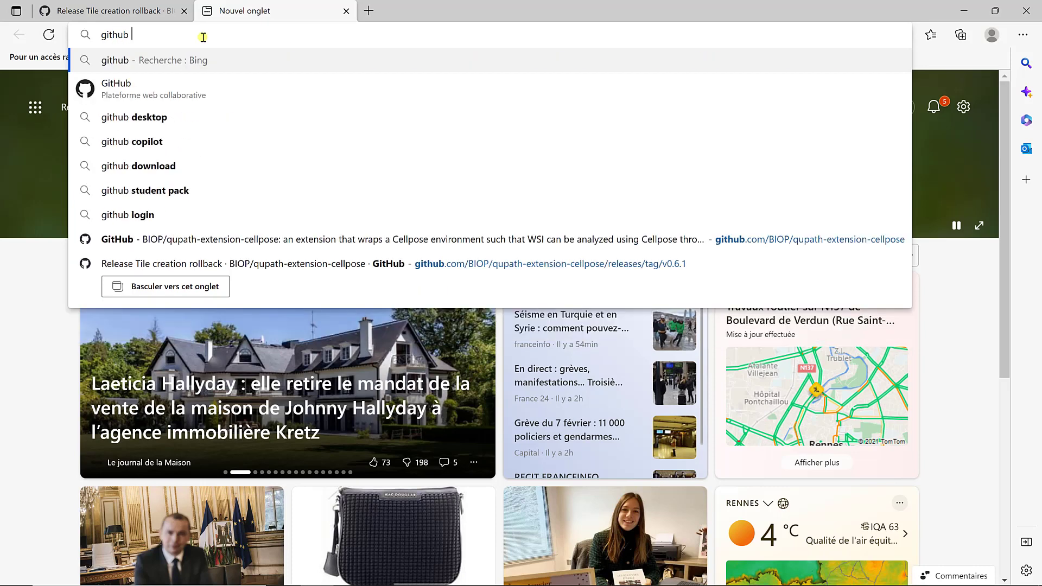
{"action": "type", "text": "tpecot"}
{"action": "key", "text": "Return"}
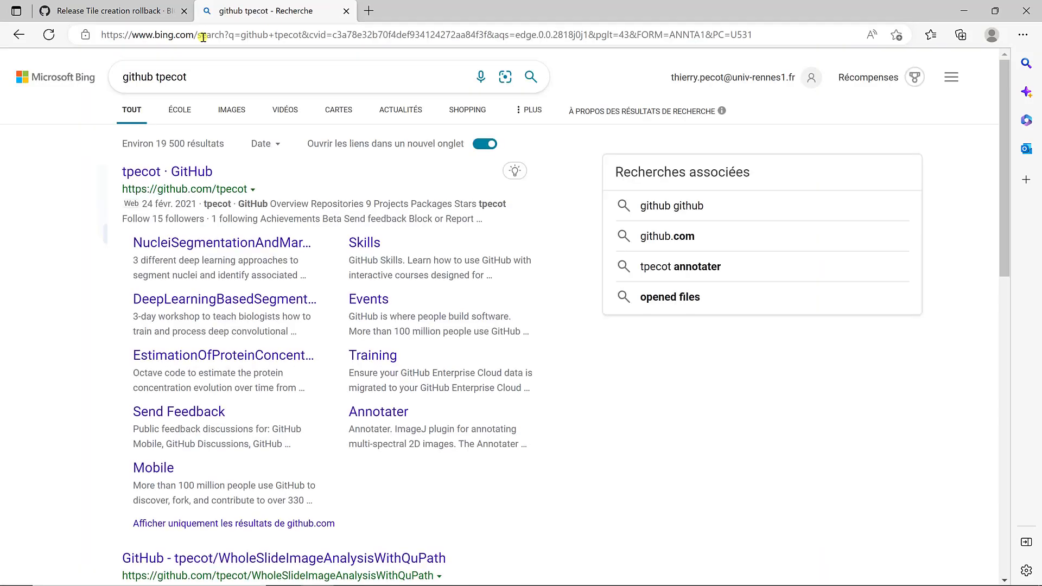
Open the GitHub profile's WholeSlideImageAnalysisWithQuPath repository and show muscleFiberDetection_fluo.groovy from its script folder
{"action": "left_click", "coordinate": [164, 173]}
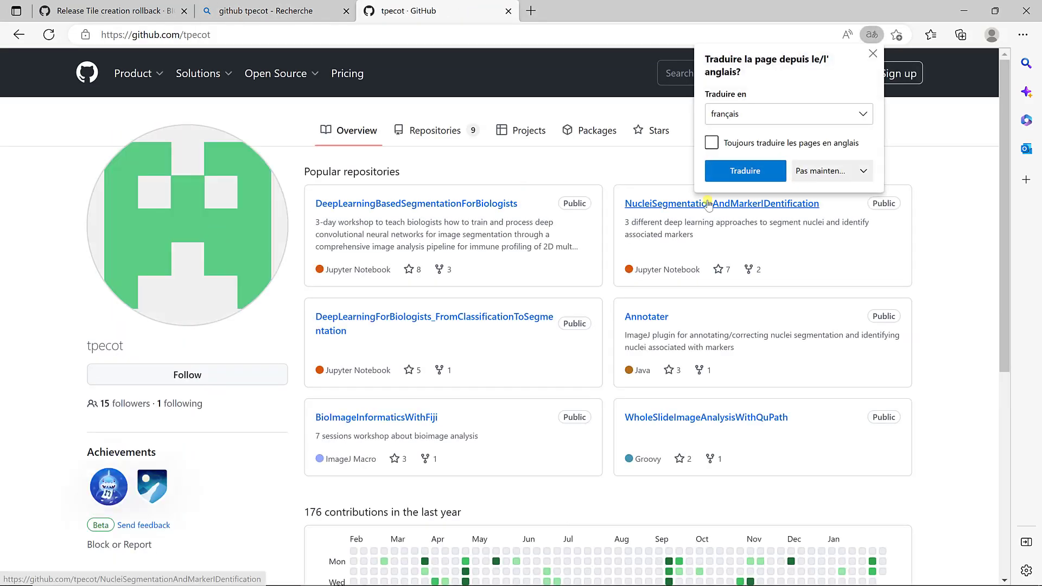
{"action": "left_click", "coordinate": [657, 418]}
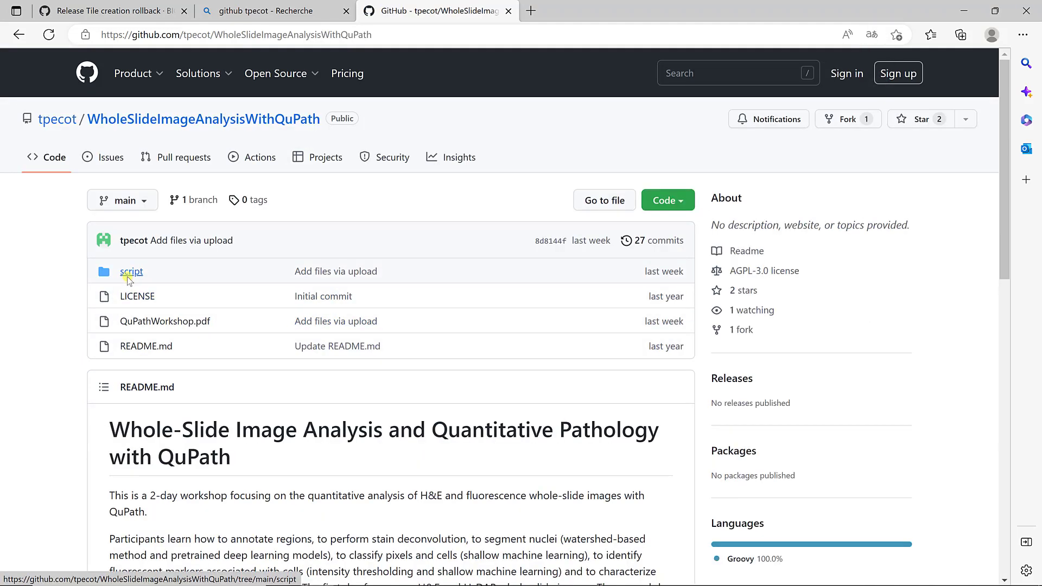
{"action": "left_click", "coordinate": [131, 273]}
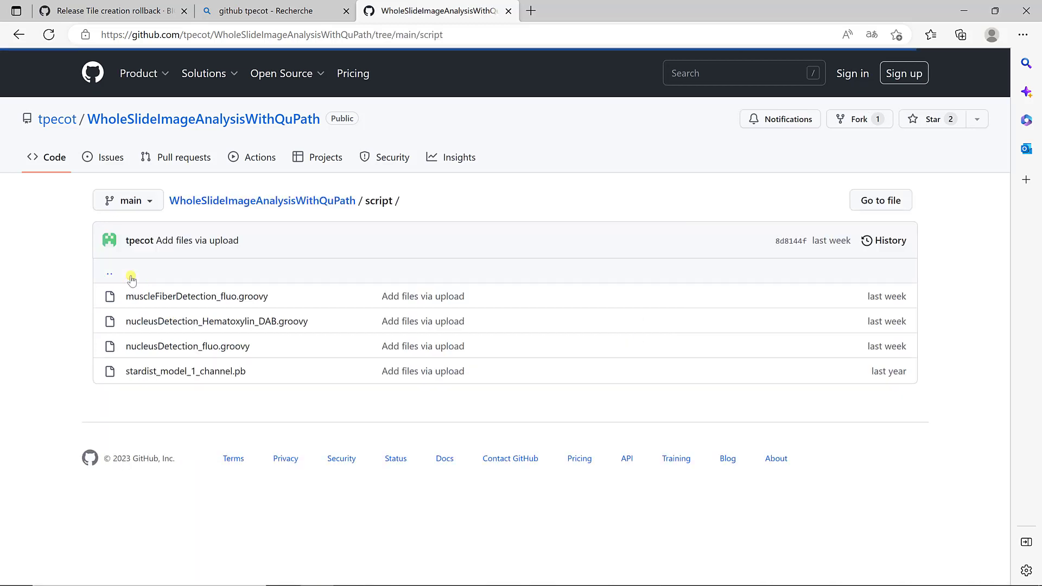
{"action": "left_click", "coordinate": [162, 298]}
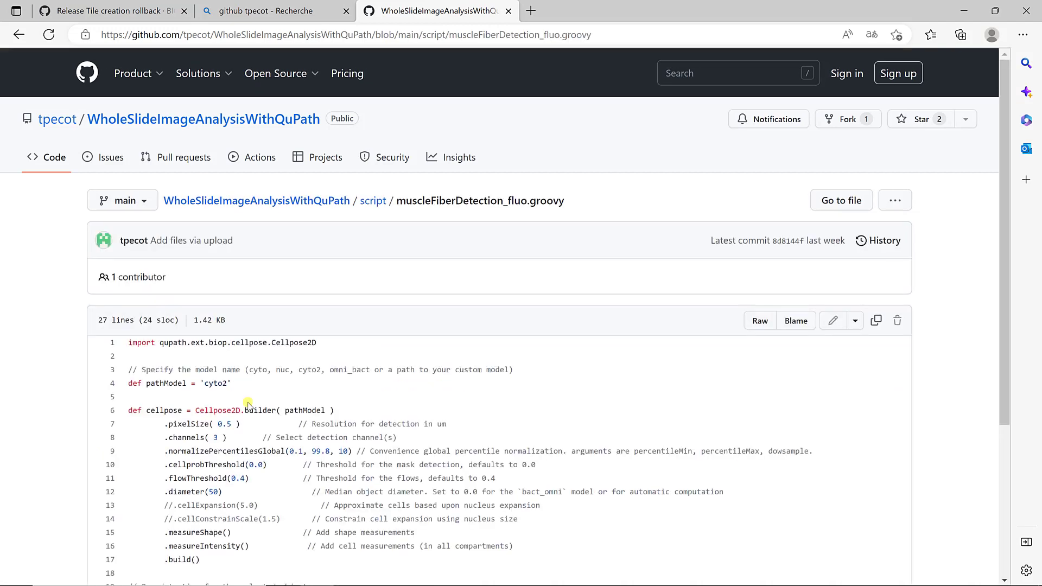
Copy the entire code of muscleFiberDetection_fluo.groovy, from the import line to the final println, and switch back to QuPath
{"action": "scroll", "coordinate": [161, 302], "scroll_direction": "down", "scroll_amount": 4}
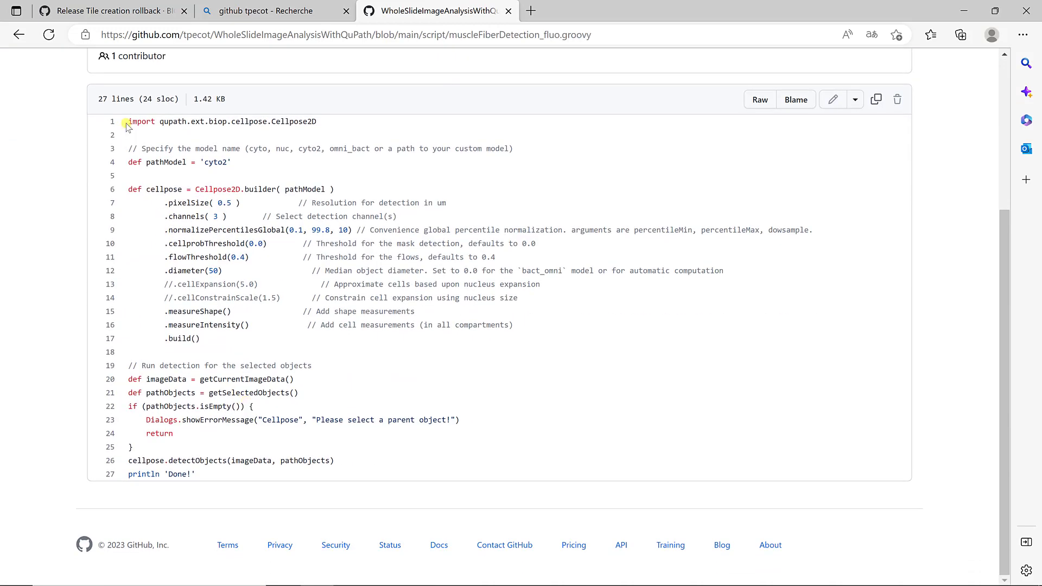
{"action": "left_click_drag", "start_coordinate": [130, 124], "coordinate": [265, 477]}
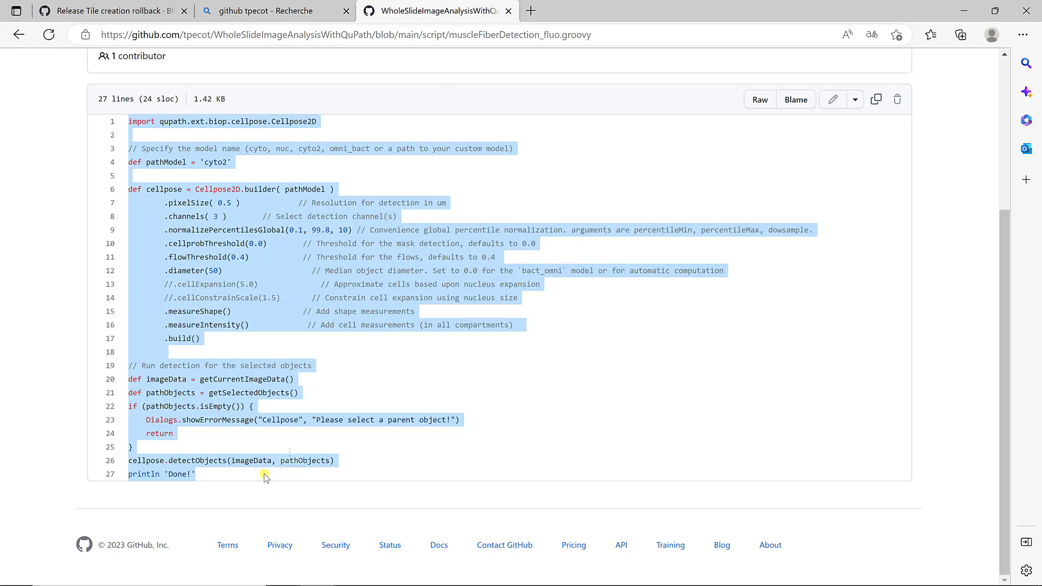
{"action": "key", "text": "alt+Tab"}
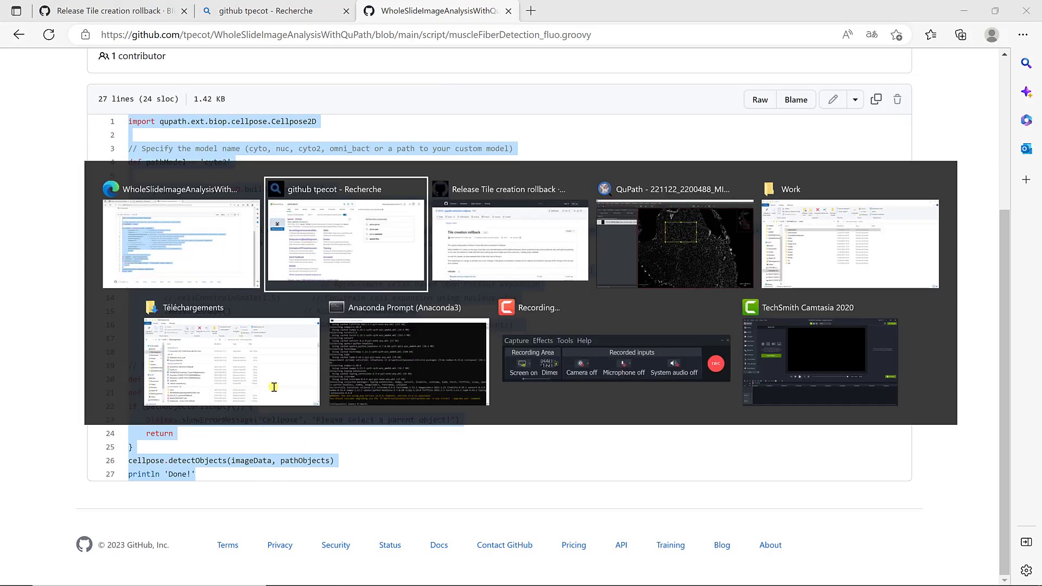
{"action": "key", "text": "alt+Tab"}
{"action": "key", "text": "alt+Tab"}
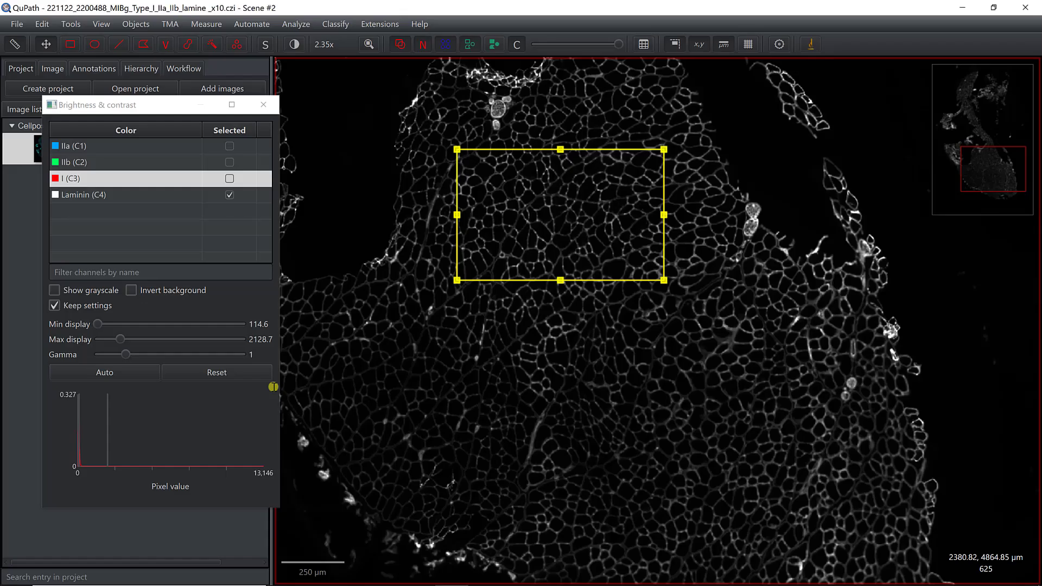
Find and open the script editor through the command list, paste in the copied muscle fibre script, and enlarge the editor to show all its lines
{"action": "key", "text": "ctrl+l"}
{"action": "type", "text": "scri"}
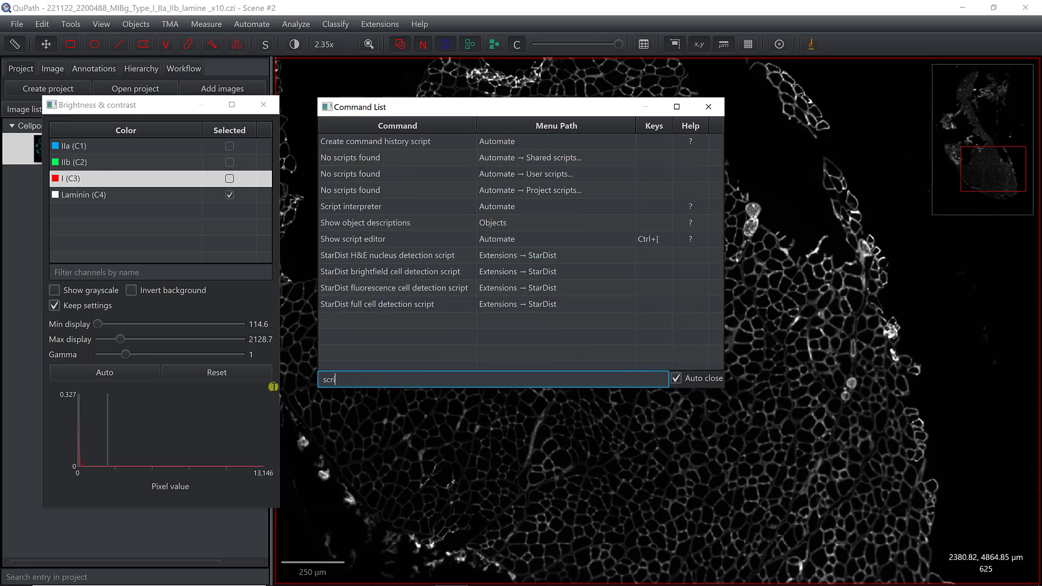
{"action": "type", "text": "pt e"}
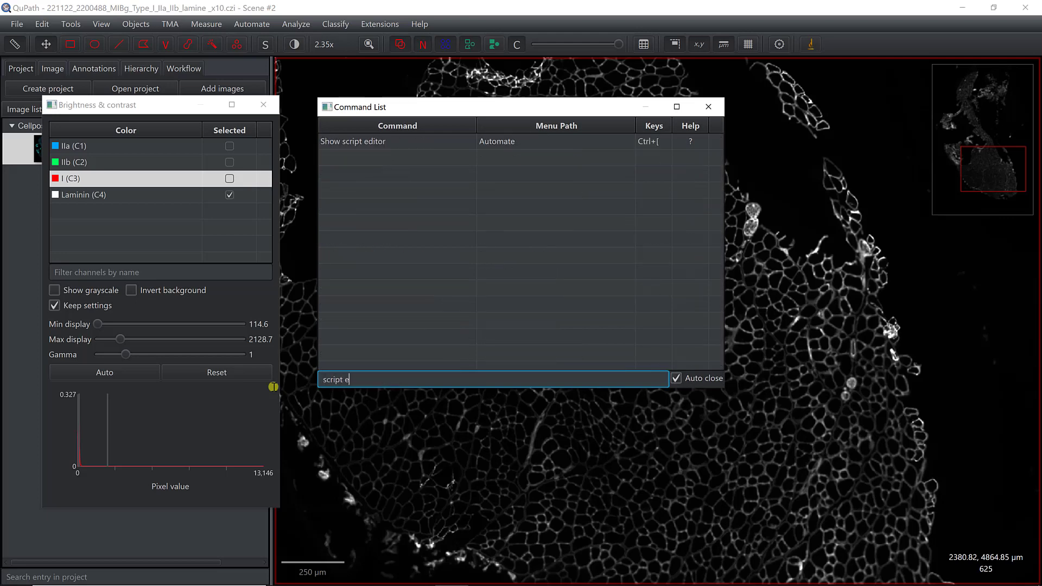
{"action": "double_click", "coordinate": [345, 141]}
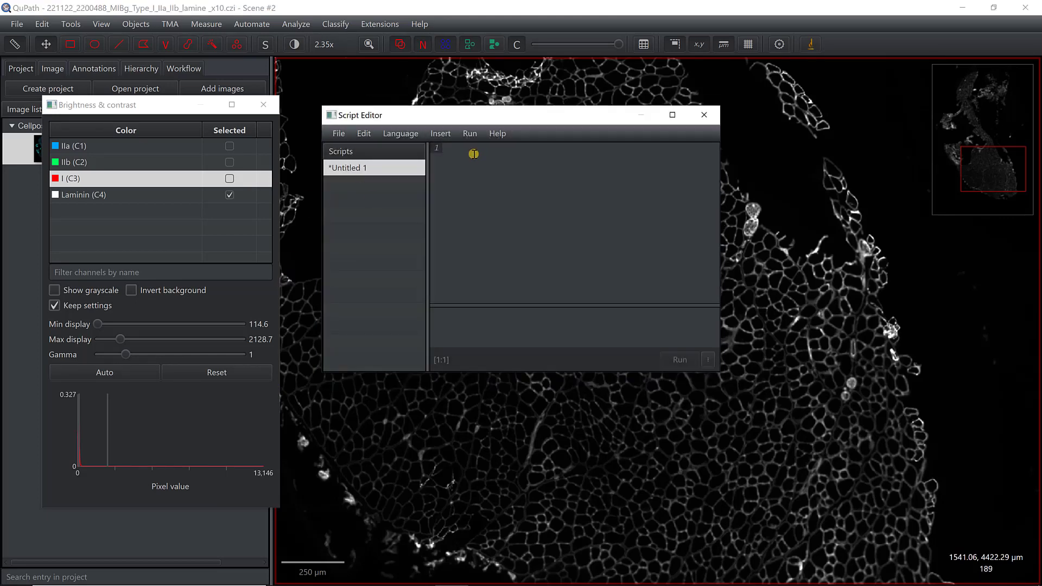
{"action": "key", "text": "ctrl+v"}
{"action": "left_click_drag", "start_coordinate": [595, 115], "coordinate": [333, 95]}
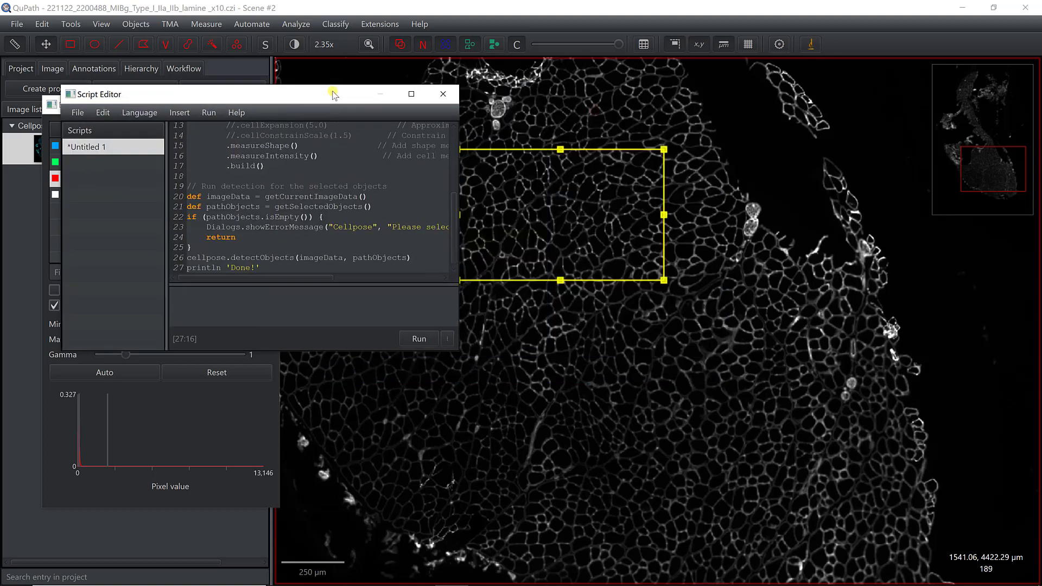
{"action": "left_click_drag", "start_coordinate": [457, 352], "coordinate": [894, 561]}
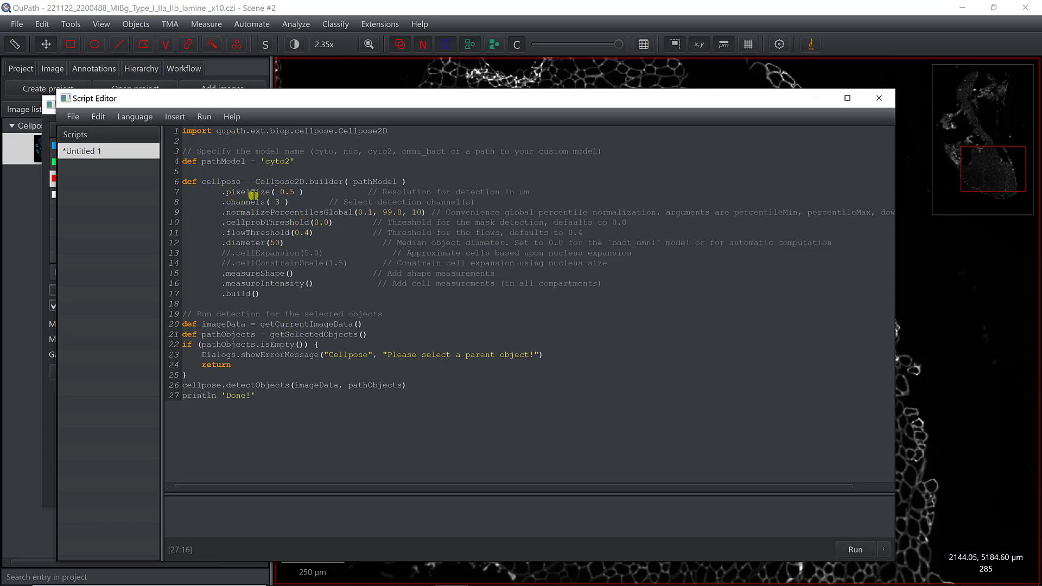
Check the fibre size in the annotated region, and set the Cellpose diameter in the script to 100
{"action": "left_click_drag", "start_coordinate": [372, 105], "coordinate": [403, 336]}
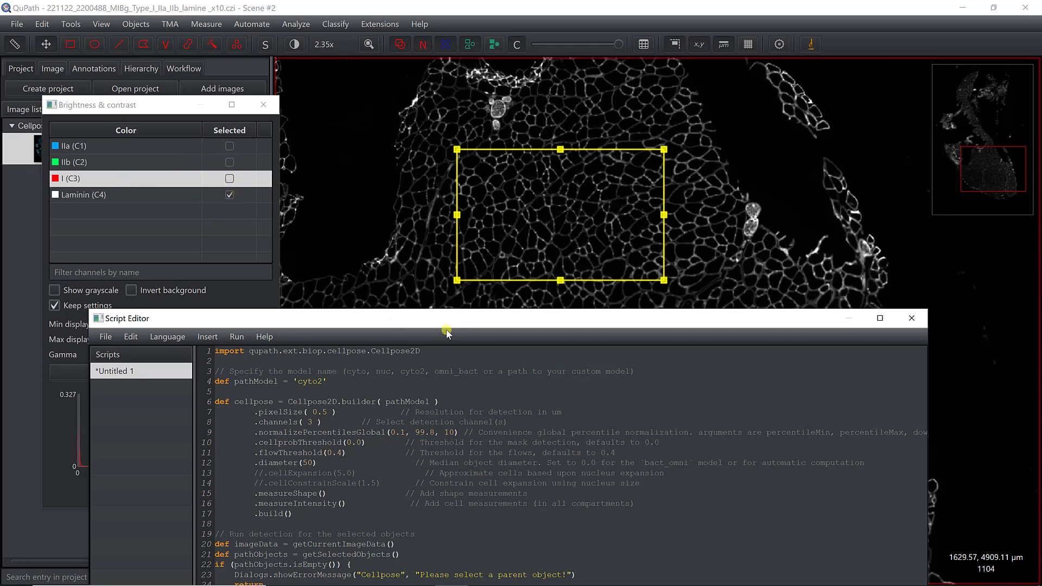
{"action": "left_click_drag", "start_coordinate": [446, 322], "coordinate": [385, 130]}
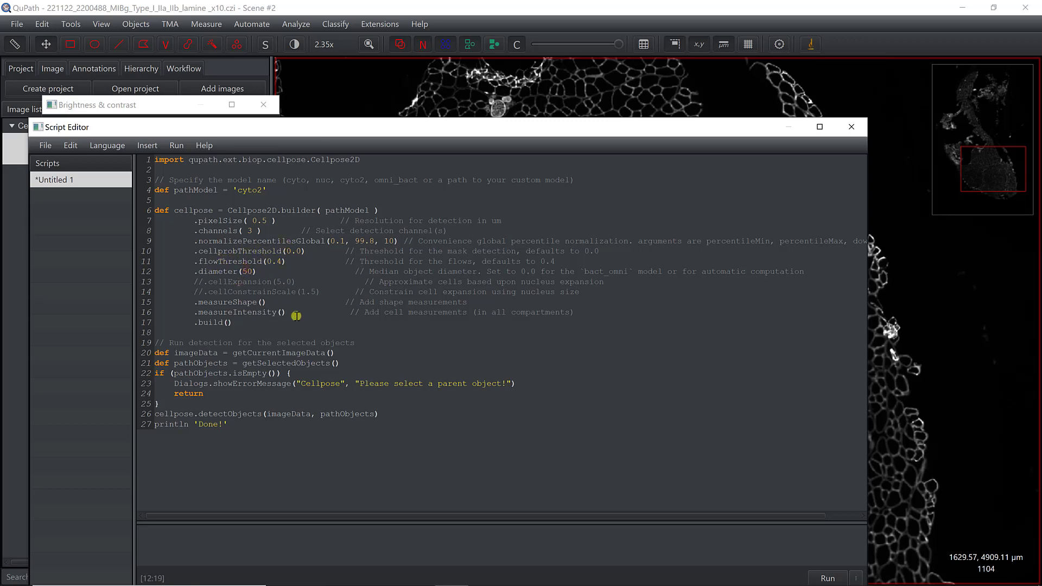
{"action": "key", "text": "Delete"}
{"action": "type", "text": "10"}
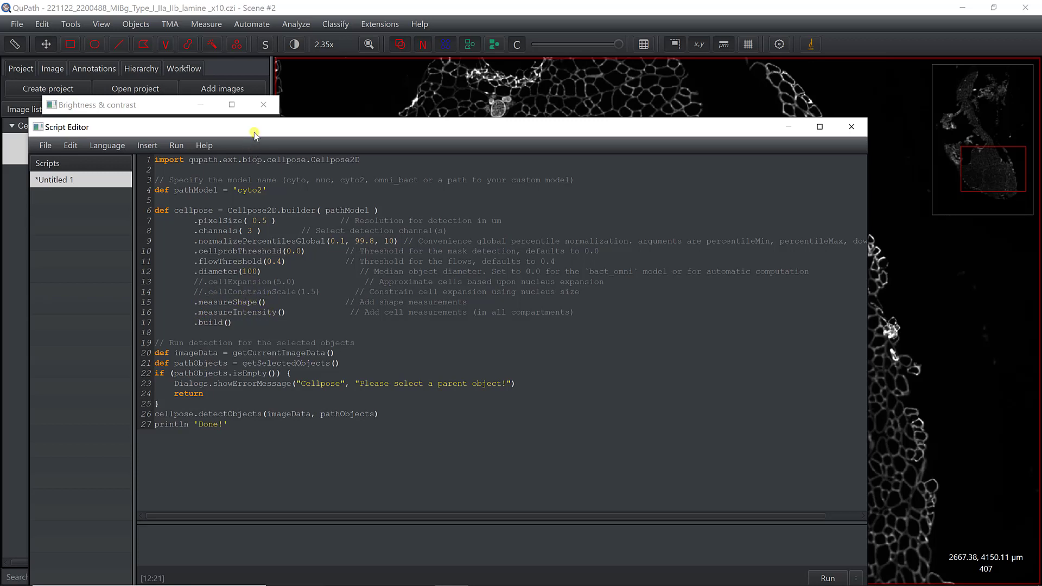
Enlarge the script editor's console area and run the Cellpose detection script on the rectangle annotation
{"action": "left_click_drag", "start_coordinate": [255, 130], "coordinate": [272, 102]}
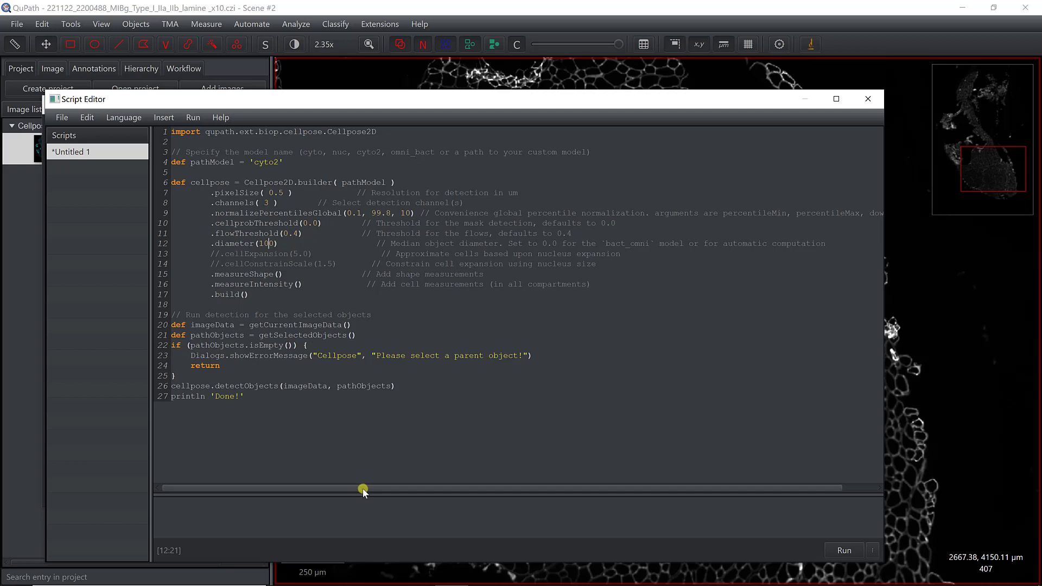
{"action": "left_click_drag", "start_coordinate": [375, 490], "coordinate": [389, 440]}
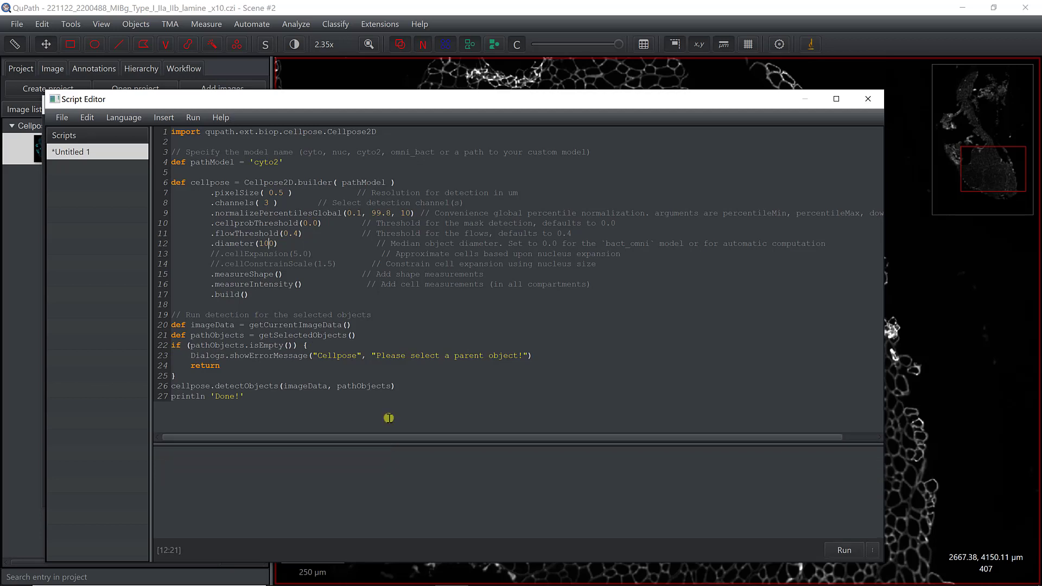
{"action": "left_click", "coordinate": [193, 117]}
{"action": "left_click", "coordinate": [206, 138]}
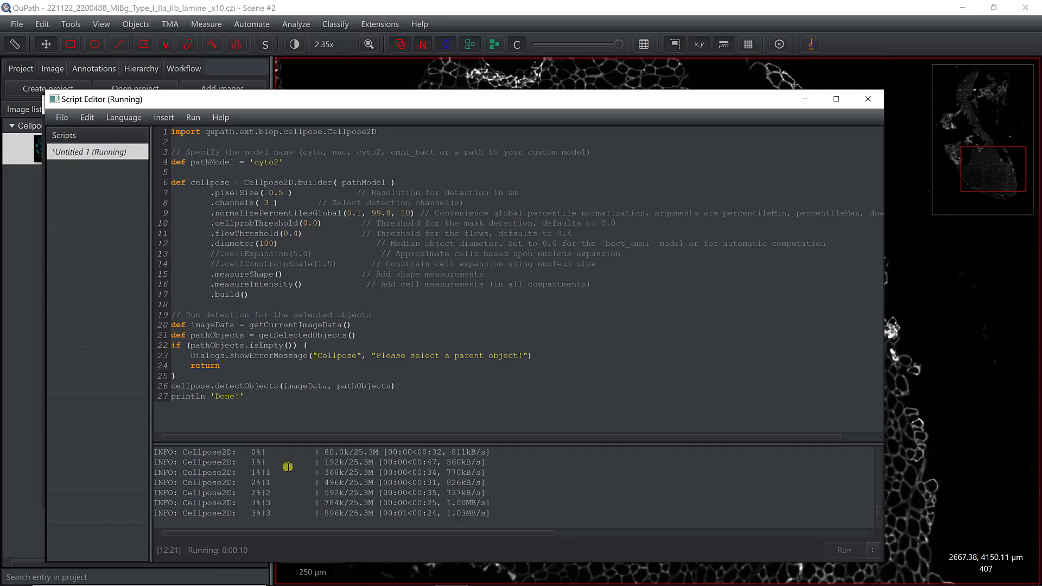
Enlarge the console area further and kill the running Cellpose script
{"action": "left_click_drag", "start_coordinate": [385, 443], "coordinate": [390, 401]}
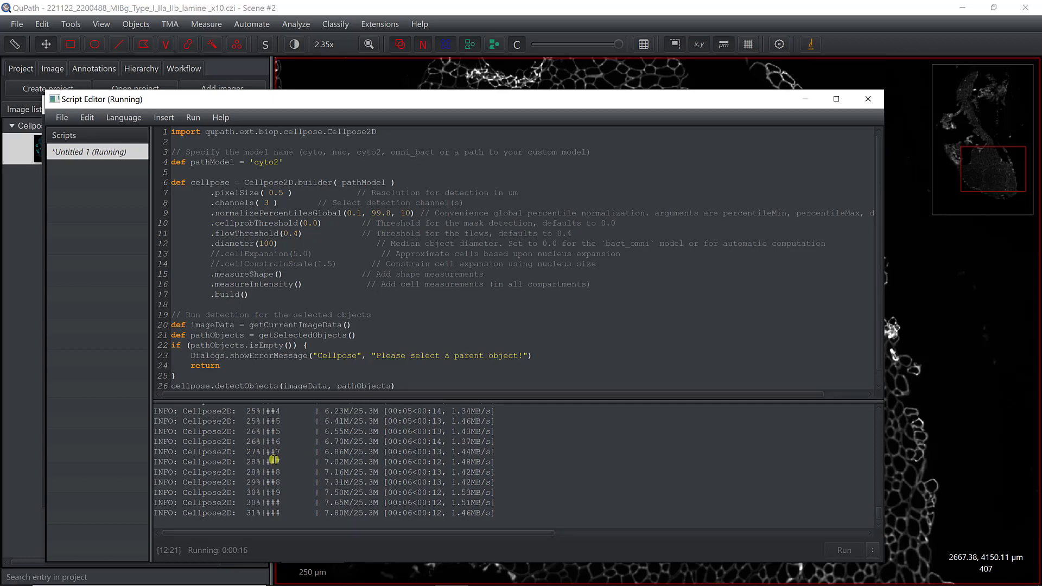
{"action": "left_click", "coordinate": [193, 117]}
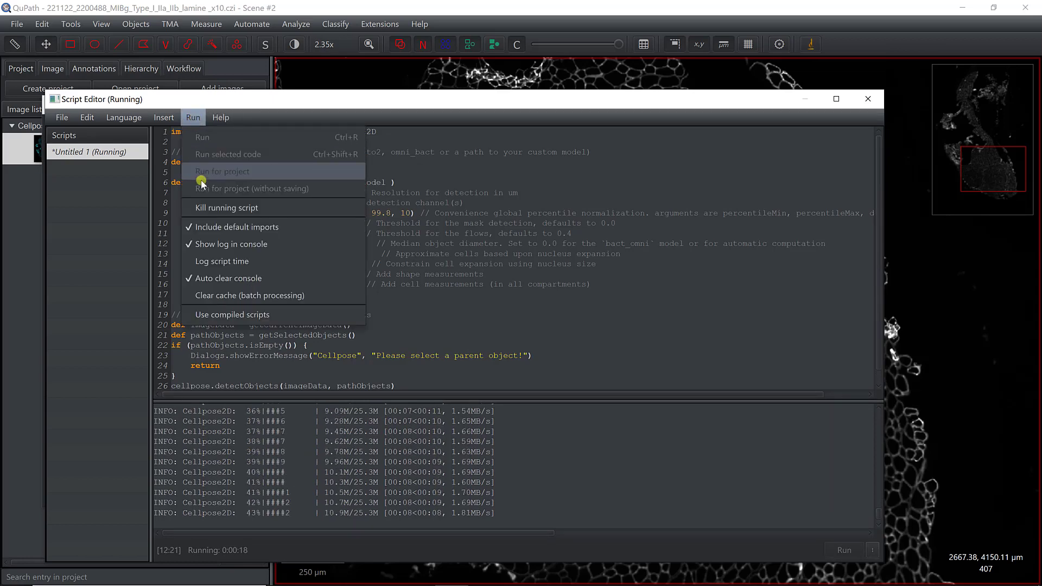
{"action": "left_click", "coordinate": [203, 208]}
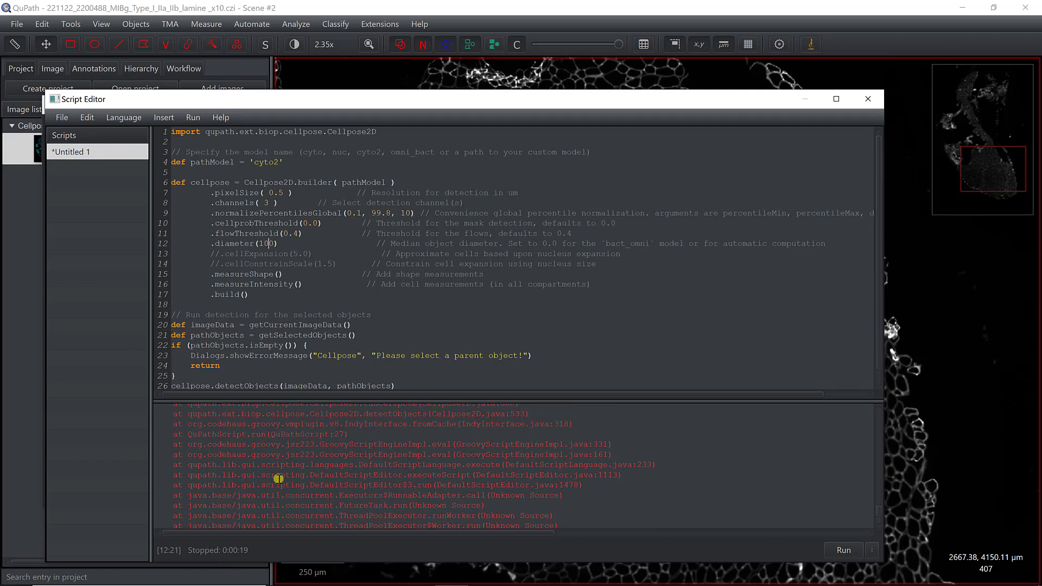
Examine the console log back to the executed cmd.exe Cellpose command, highlight that full command line, and move the script editor off the annotation
{"action": "scroll", "coordinate": [279, 480], "scroll_direction": "up", "scroll_amount": 10}
{"action": "scroll", "coordinate": [279, 479], "scroll_direction": "up", "scroll_amount": 10}
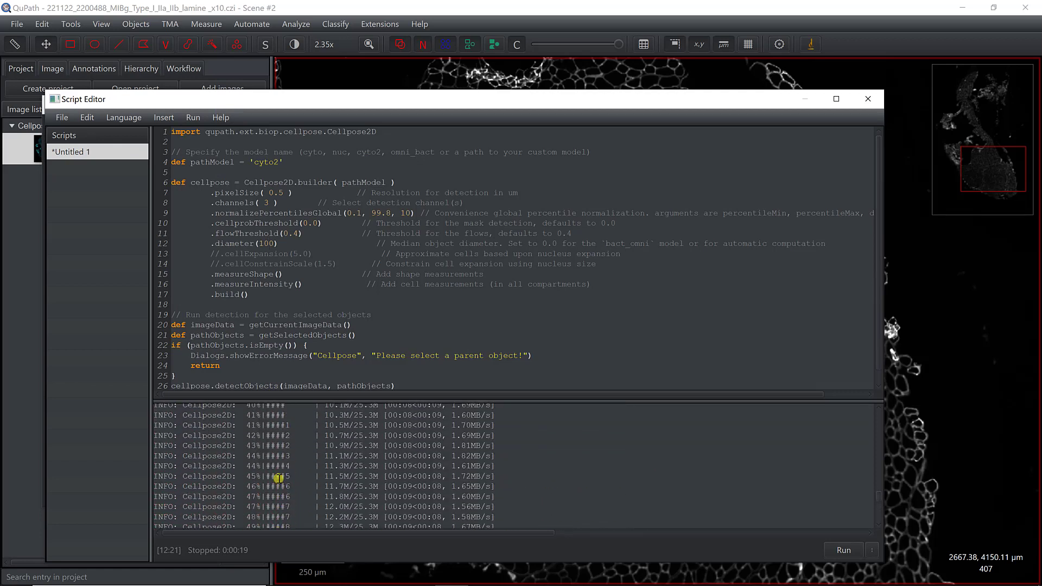
{"action": "scroll", "coordinate": [278, 478], "scroll_direction": "up", "scroll_amount": 10}
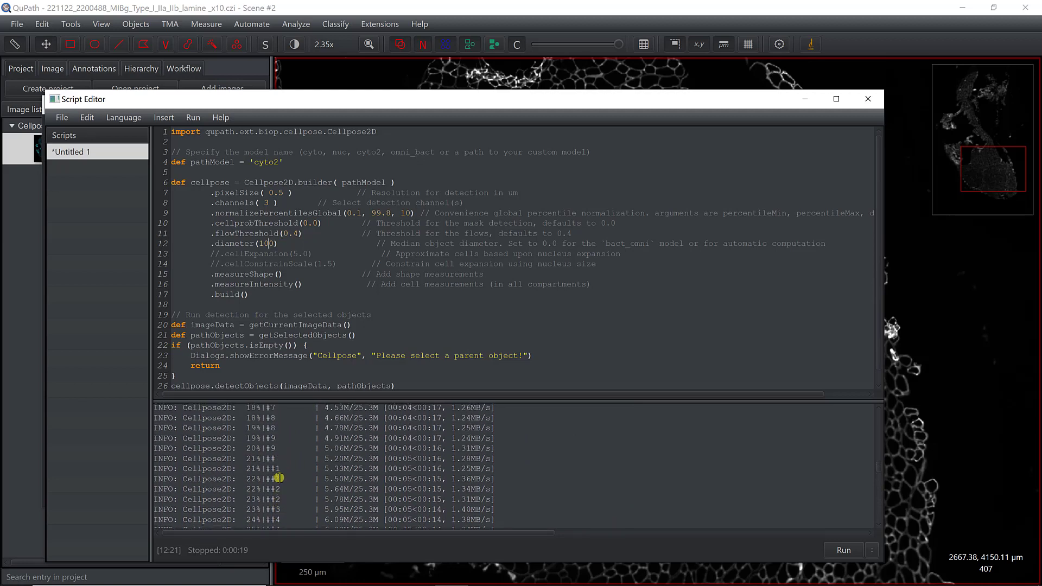
{"action": "scroll", "coordinate": [275, 478], "scroll_direction": "up", "scroll_amount": 6}
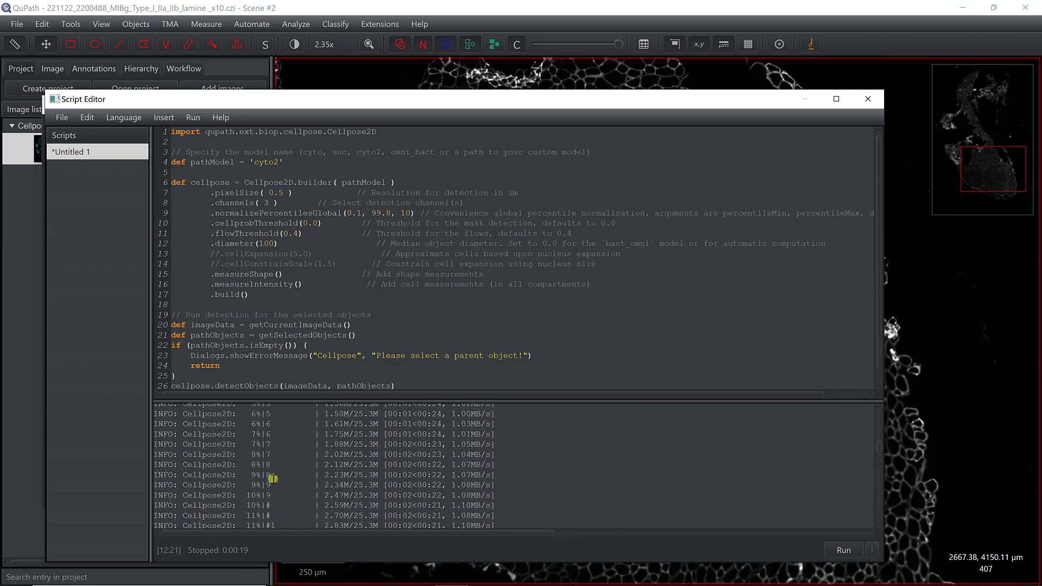
{"action": "scroll", "coordinate": [269, 477], "scroll_direction": "up", "scroll_amount": 5}
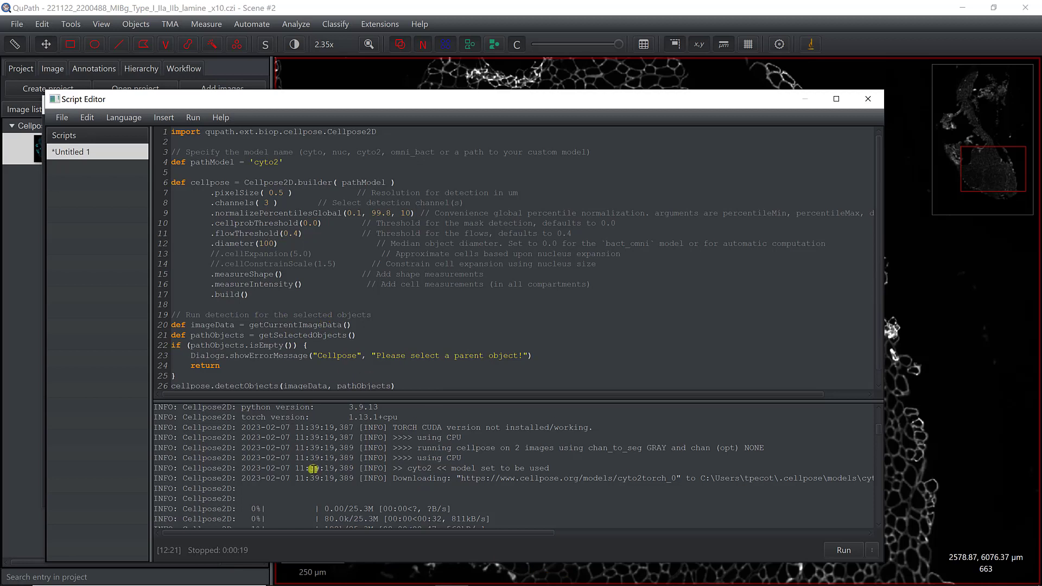
{"action": "scroll", "coordinate": [295, 445], "scroll_direction": "up", "scroll_amount": 3}
{"action": "scroll", "coordinate": [295, 445], "scroll_direction": "up", "scroll_amount": 8}
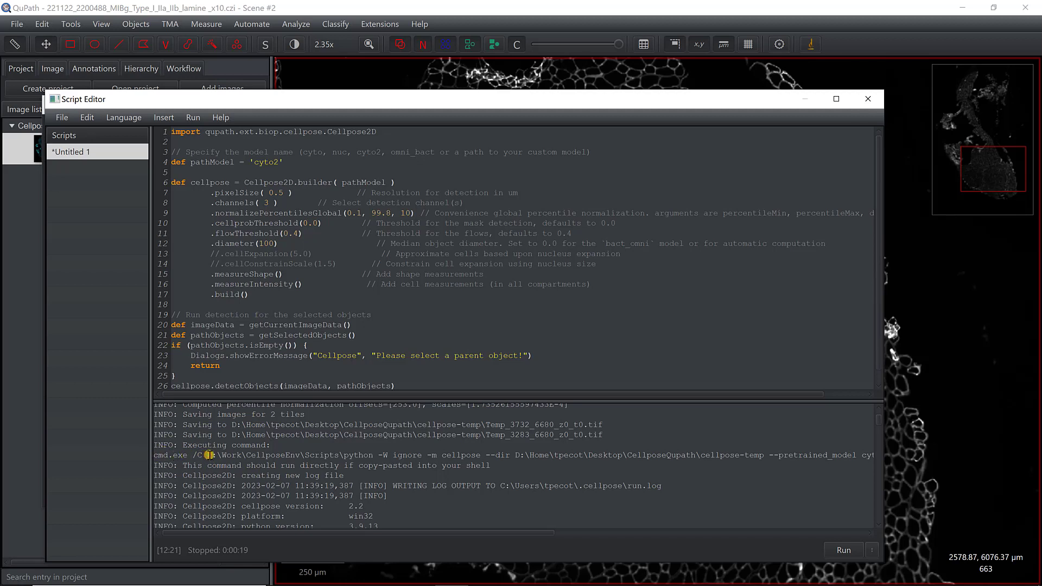
{"action": "left_click_drag", "start_coordinate": [208, 455], "coordinate": [892, 452]}
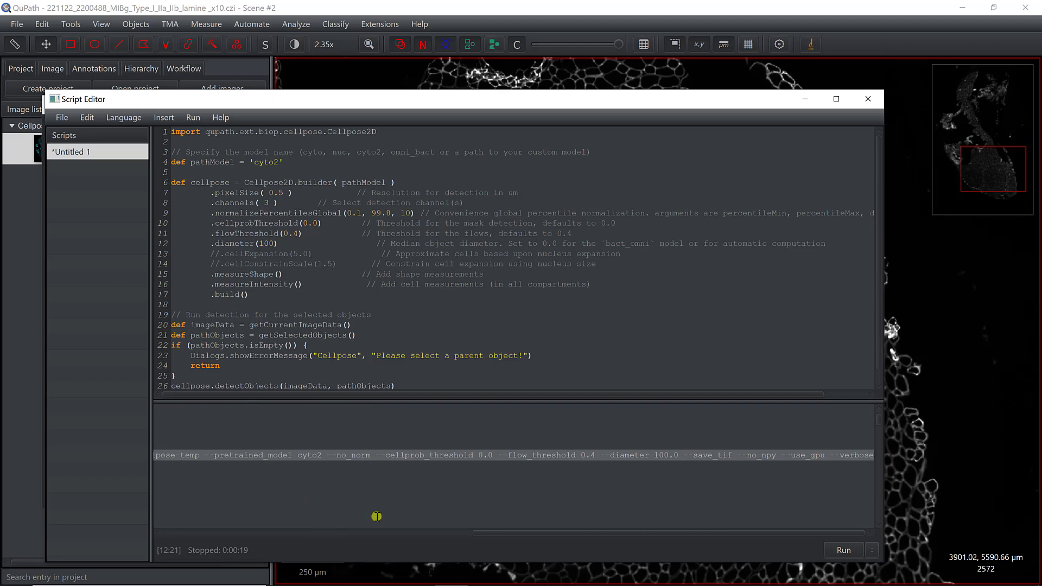
{"action": "left_click_drag", "start_coordinate": [510, 98], "coordinate": [533, 436]}
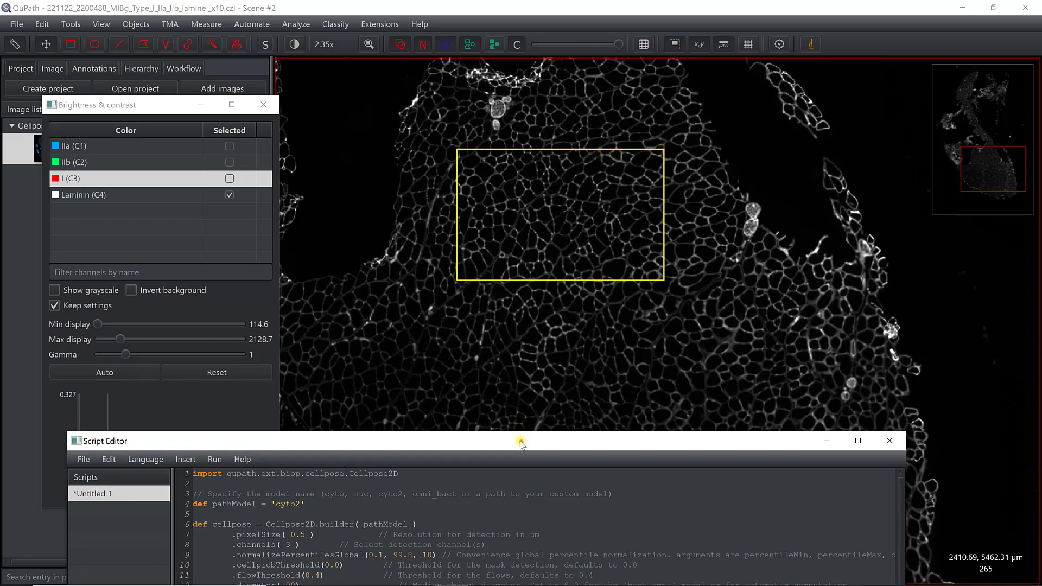
Move the script editor back up, switch to the Anaconda Prompt, and run the logged Cellpose cyto2 command in CellposeEnv
{"action": "left_click_drag", "start_coordinate": [521, 443], "coordinate": [466, 105]}
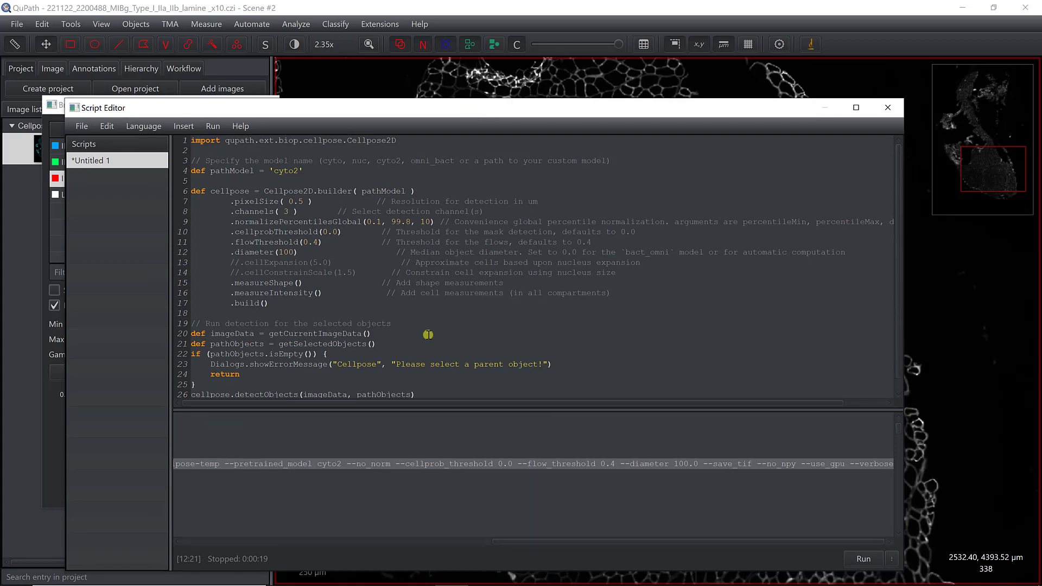
{"action": "key", "text": "alt+Tab"}
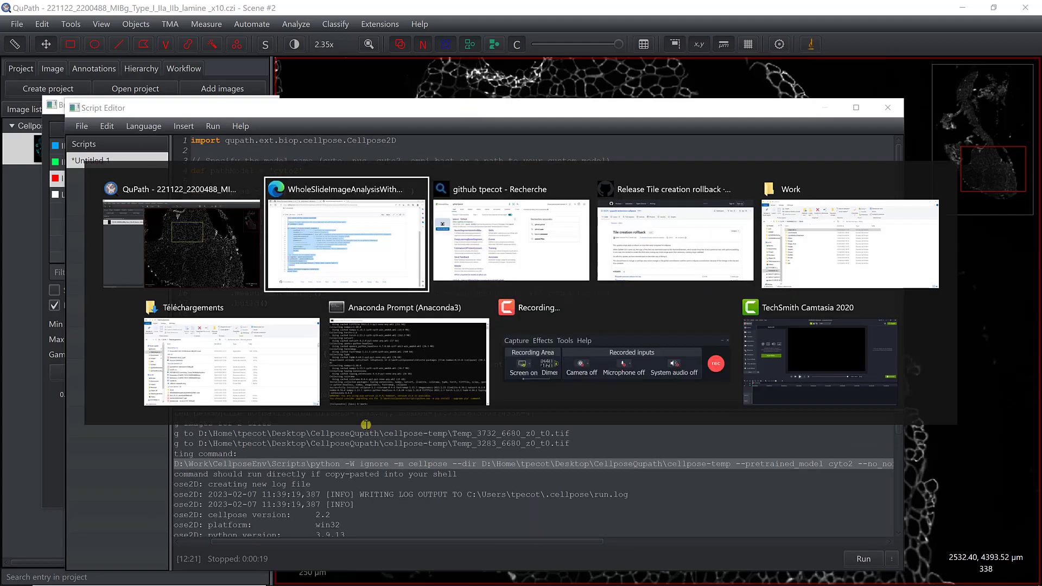
{"action": "left_click", "coordinate": [448, 310]}
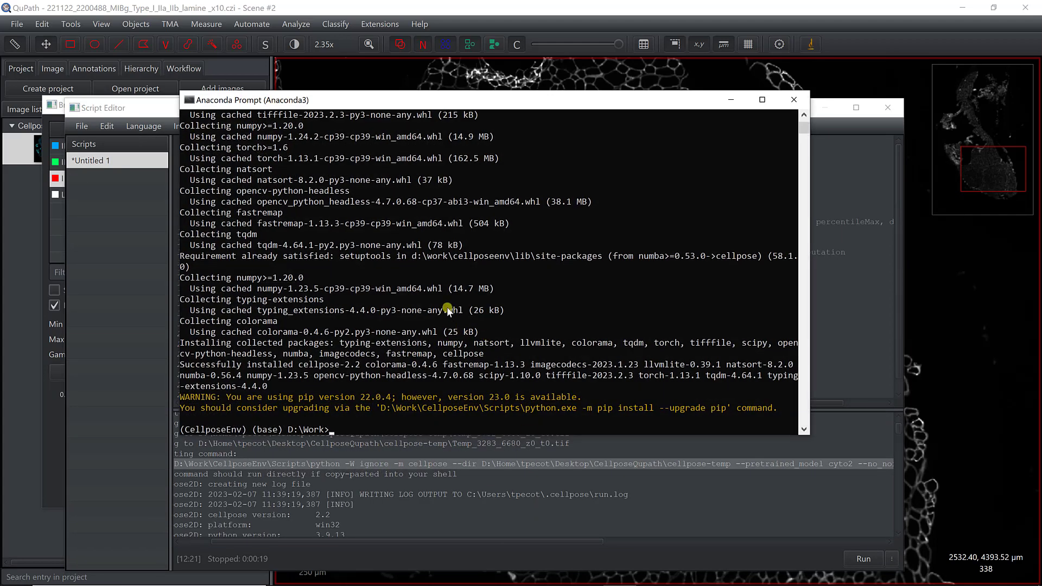
{"action": "type", "text": "D:\\Work\\CellposeEnv\\Scripts\\python -W ignore -m cellpose --dir D:\\Home\\tpecot\\Desktop\\CellposeQupath\\cellpose-temp --pretrained_model cyto2 --no_norm --cellprob_threshold 0.0 --flow_threshold 0.4 --diameter 100.0 --save_tif --no_npy --use_gpu --verbose"}
{"action": "key", "text": "Return"}
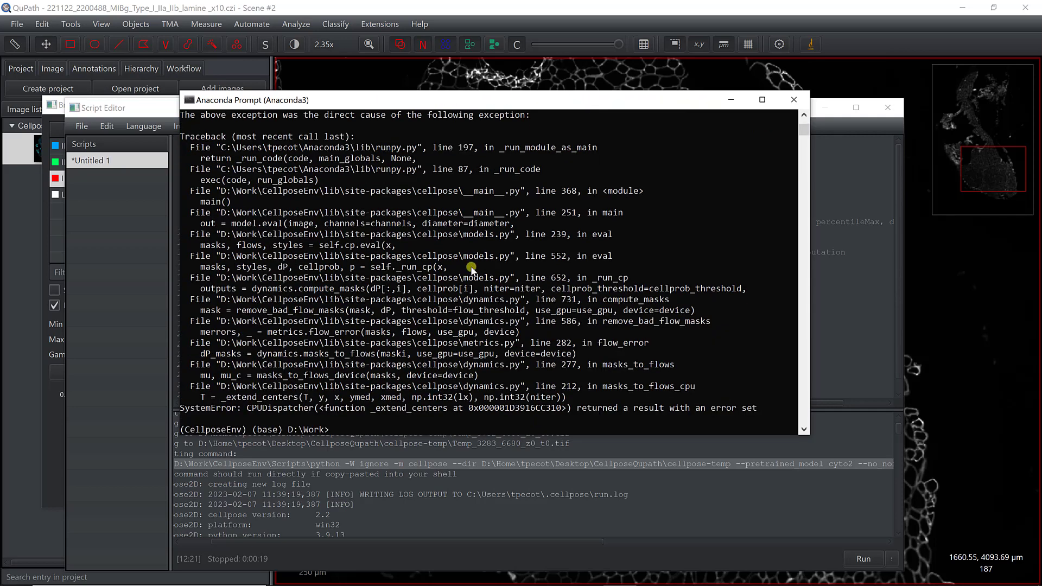
Move the Anaconda Prompt aside, return to the script editor, and rerun the Cellpose detection script
{"action": "left_click_drag", "start_coordinate": [497, 102], "coordinate": [500, 258]}
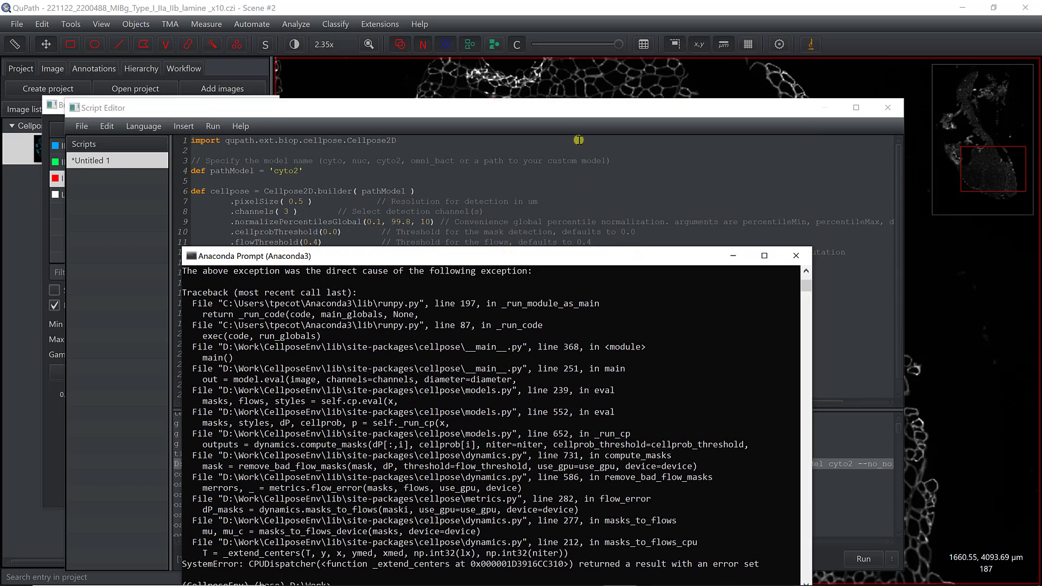
{"action": "left_click", "coordinate": [575, 113]}
{"action": "left_click", "coordinate": [401, 212]}
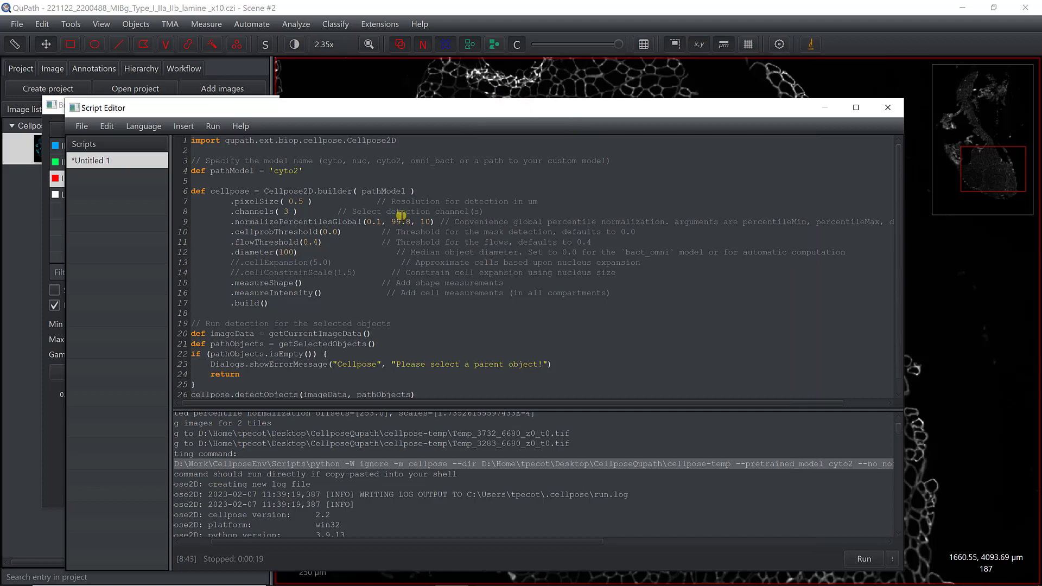
{"action": "left_click", "coordinate": [213, 128]}
{"action": "left_click", "coordinate": [217, 144]}
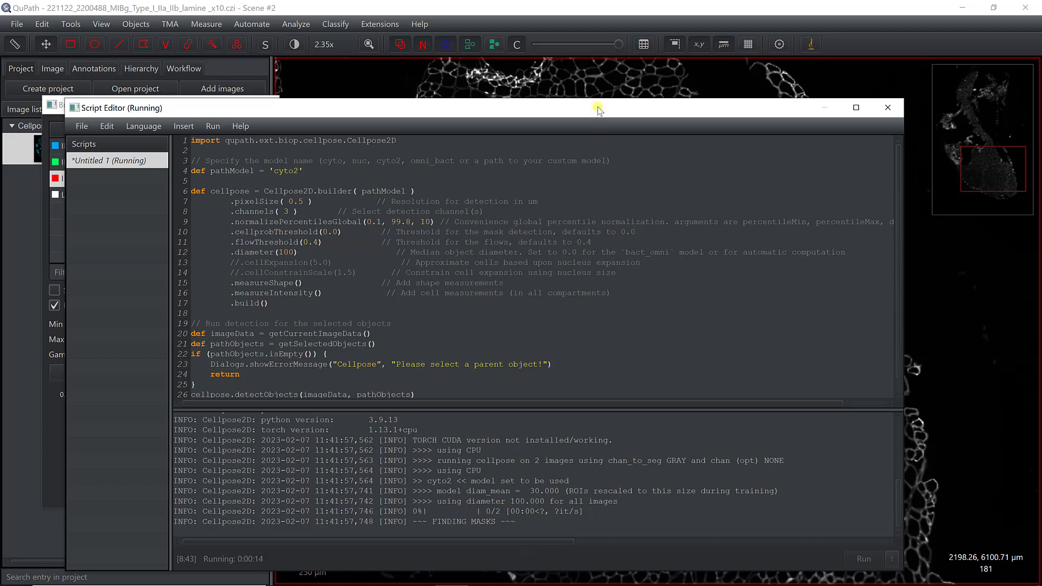
Move the script editor off the rectangle annotation and minimize it once the detection run is done
{"action": "left_click_drag", "start_coordinate": [599, 110], "coordinate": [624, 342]}
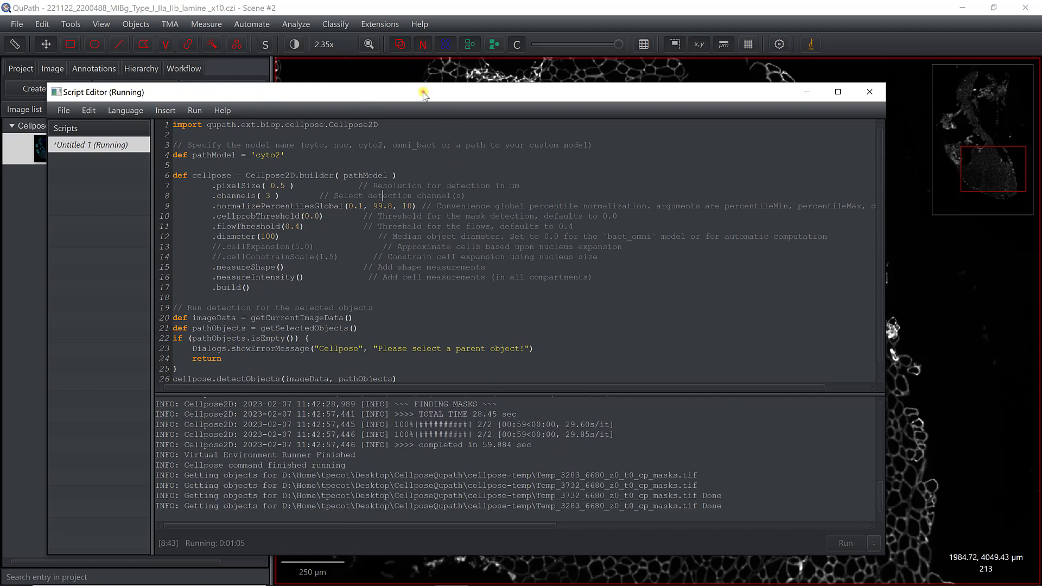
{"action": "left_click_drag", "start_coordinate": [423, 94], "coordinate": [422, 98]}
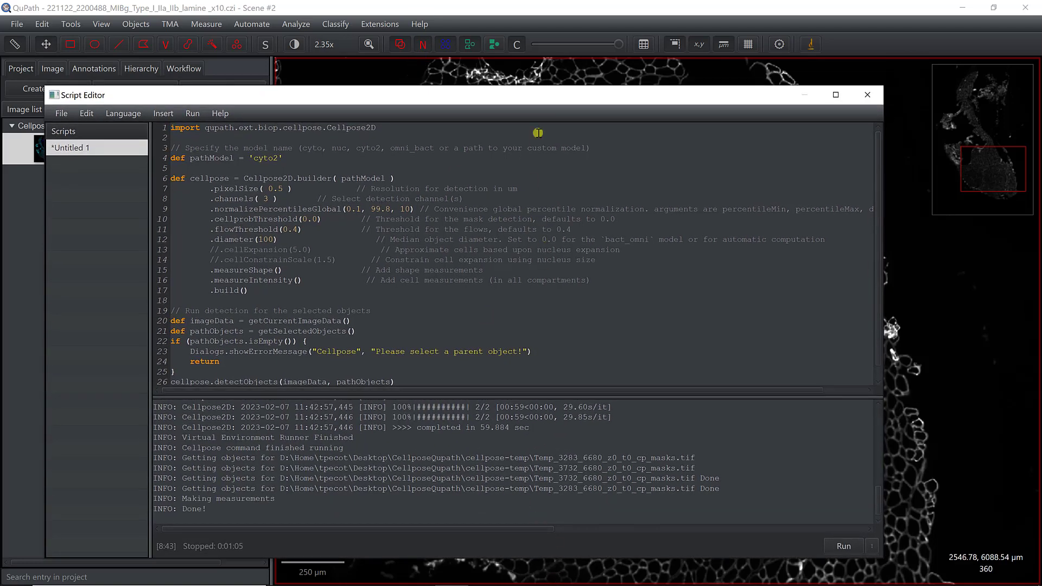
{"action": "mouse_move", "coordinate": [547, 99]}
{"action": "left_mouse_down"}
{"action": "mouse_move", "coordinate": [565, 430]}
{"action": "mouse_move", "coordinate": [568, 394]}
{"action": "left_mouse_up"}
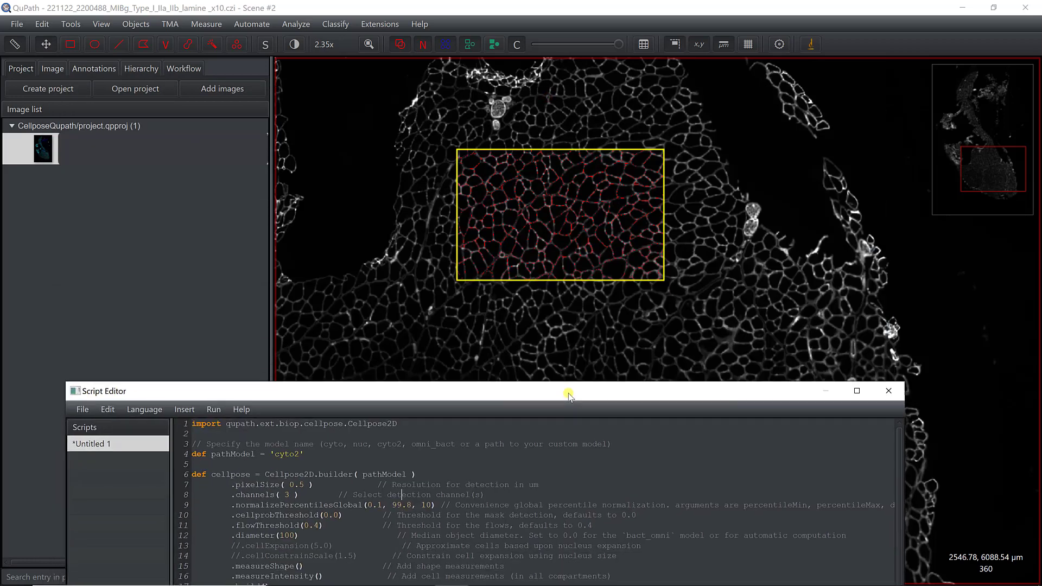
{"action": "left_click", "coordinate": [825, 390]}
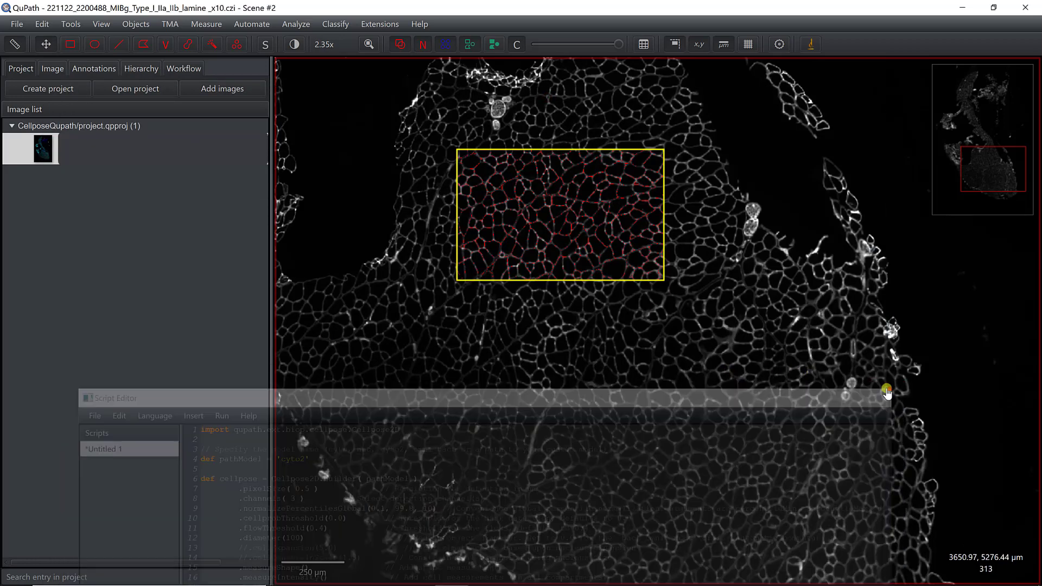
Inspect the fibre detections inside the rectangle annotation up close, switching their filled display on and off again
{"action": "scroll", "coordinate": [532, 223], "scroll_direction": "up", "scroll_amount": 5}
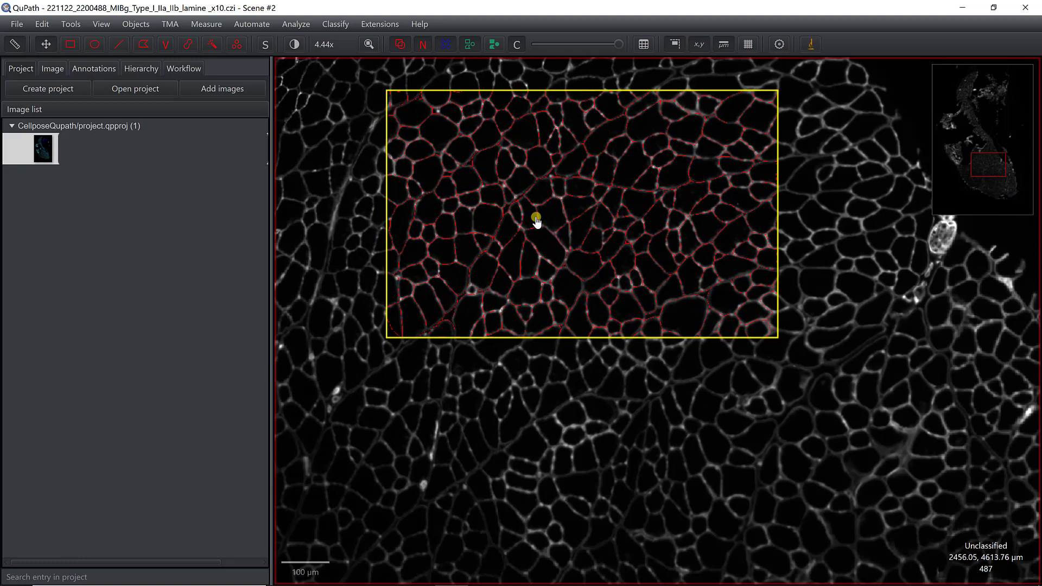
{"action": "scroll", "coordinate": [536, 221], "scroll_direction": "up", "scroll_amount": 1}
{"action": "left_click_drag", "start_coordinate": [351, 233], "coordinate": [346, 252]}
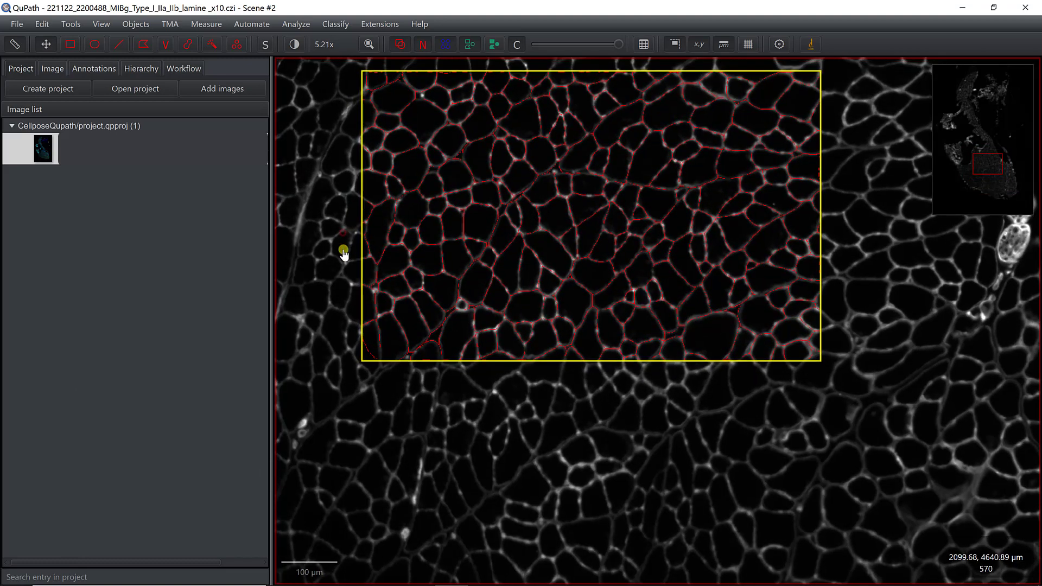
{"action": "left_click", "coordinate": [491, 46]}
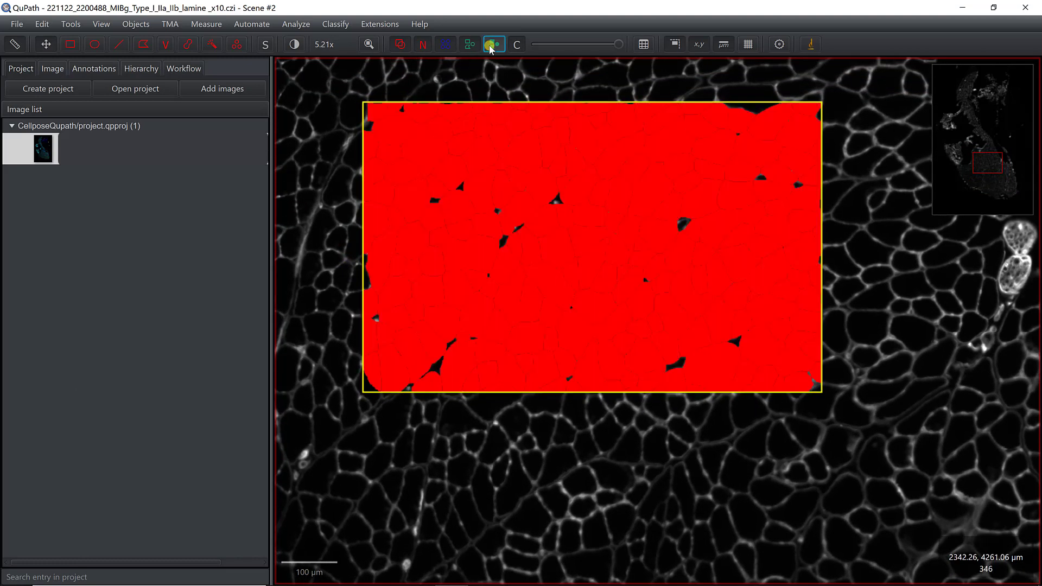
{"action": "left_click", "coordinate": [491, 47]}
{"action": "scroll", "coordinate": [549, 271], "scroll_direction": "up", "scroll_amount": 1}
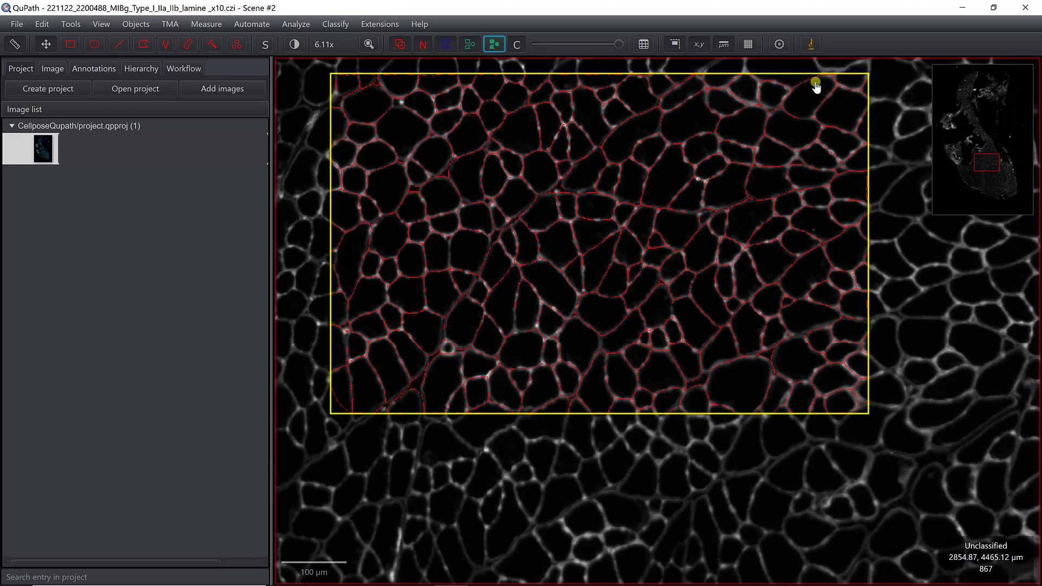
Clear the desktop by minimizing QuPath, the browser and the Work folder window, and closing the Anaconda Prompt
{"action": "left_click", "coordinate": [963, 9]}
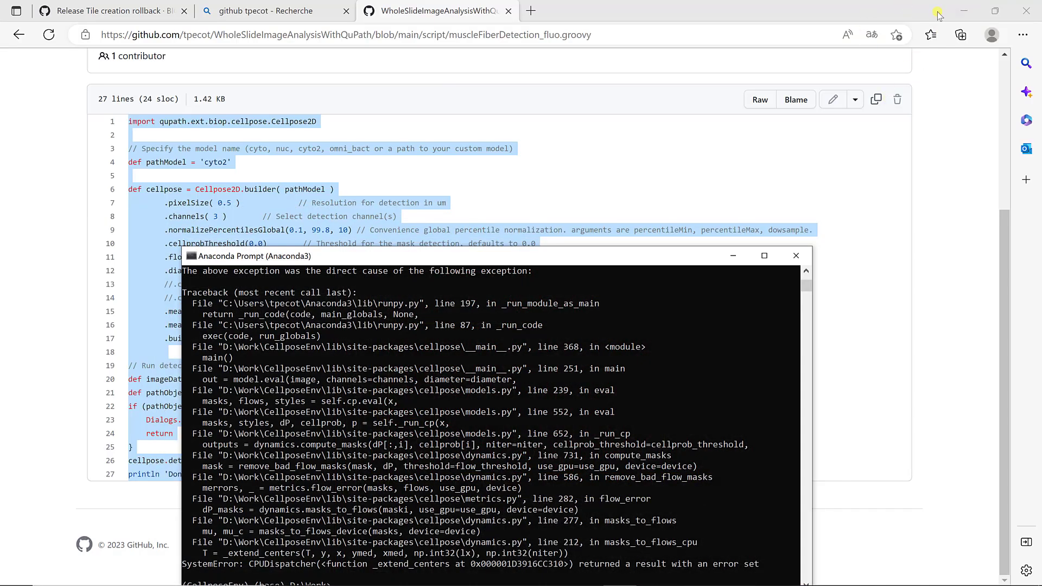
{"action": "left_click", "coordinate": [963, 10]}
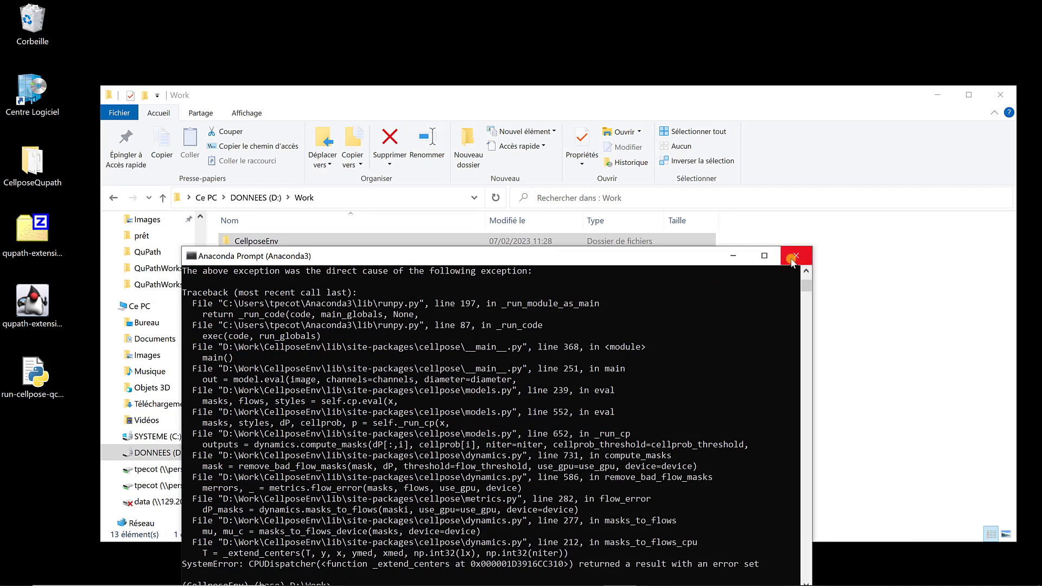
{"action": "left_click", "coordinate": [795, 260]}
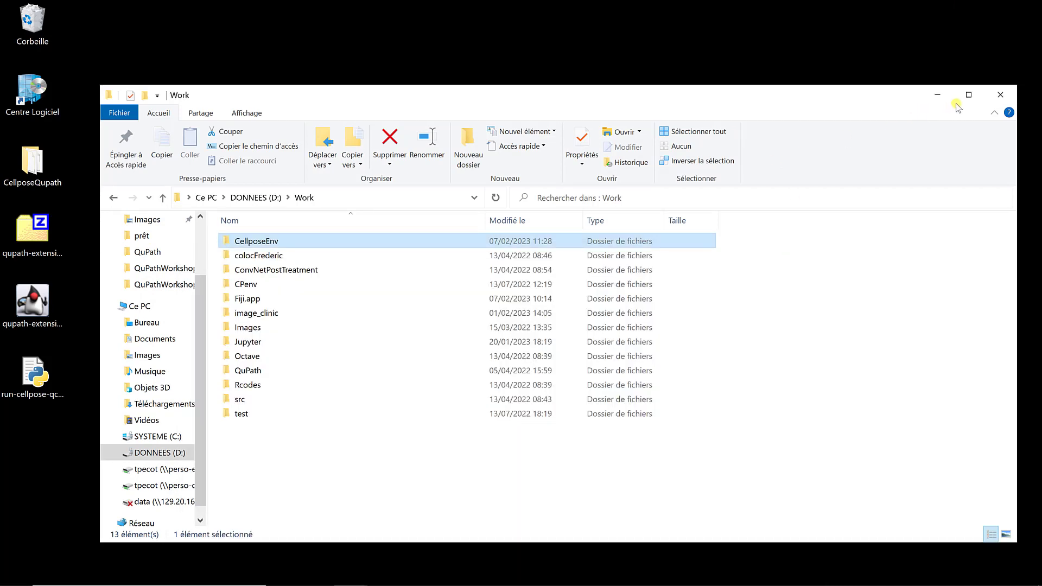
{"action": "left_click", "coordinate": [939, 101]}
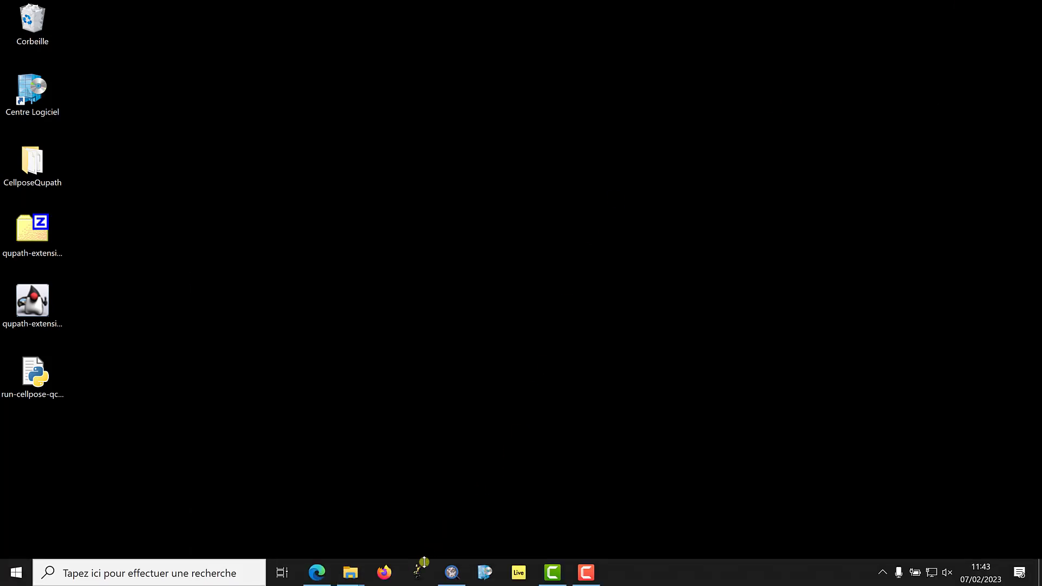
Launch Fiji and check it for updates
{"action": "left_click", "coordinate": [417, 573]}
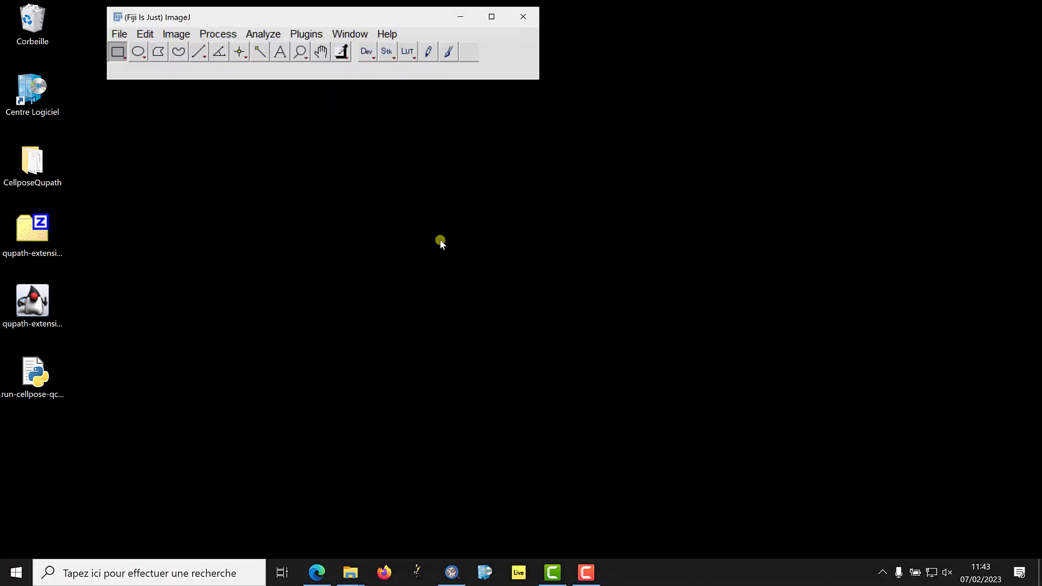
{"action": "left_click", "coordinate": [387, 35]}
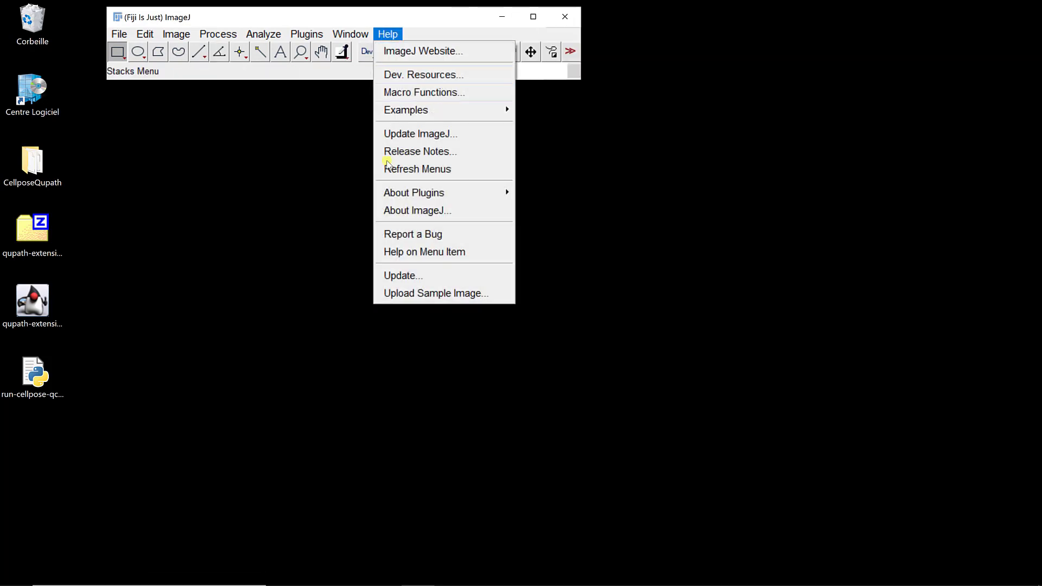
{"action": "left_click", "coordinate": [393, 276]}
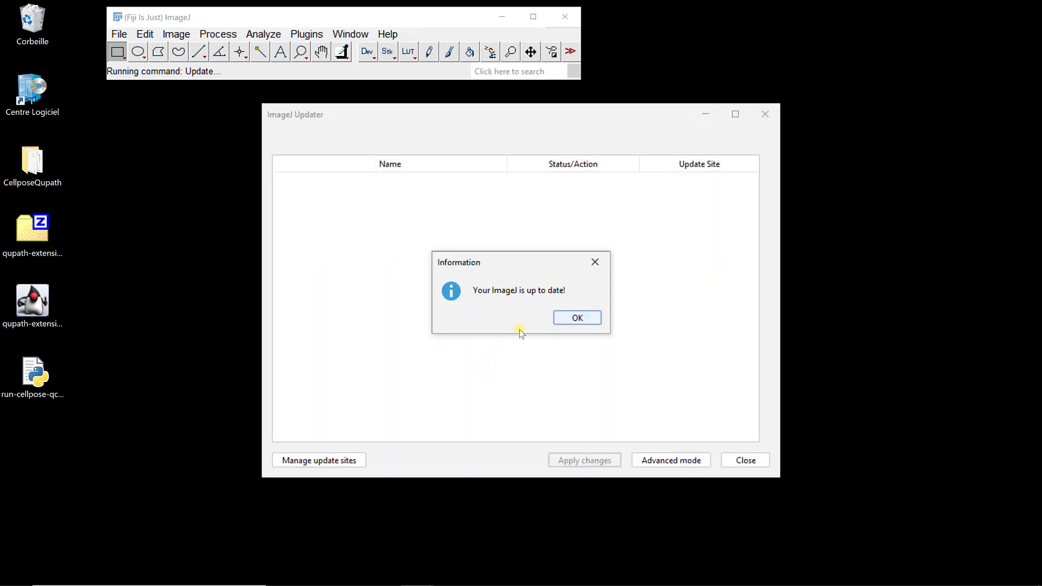
{"action": "left_click", "coordinate": [575, 318]}
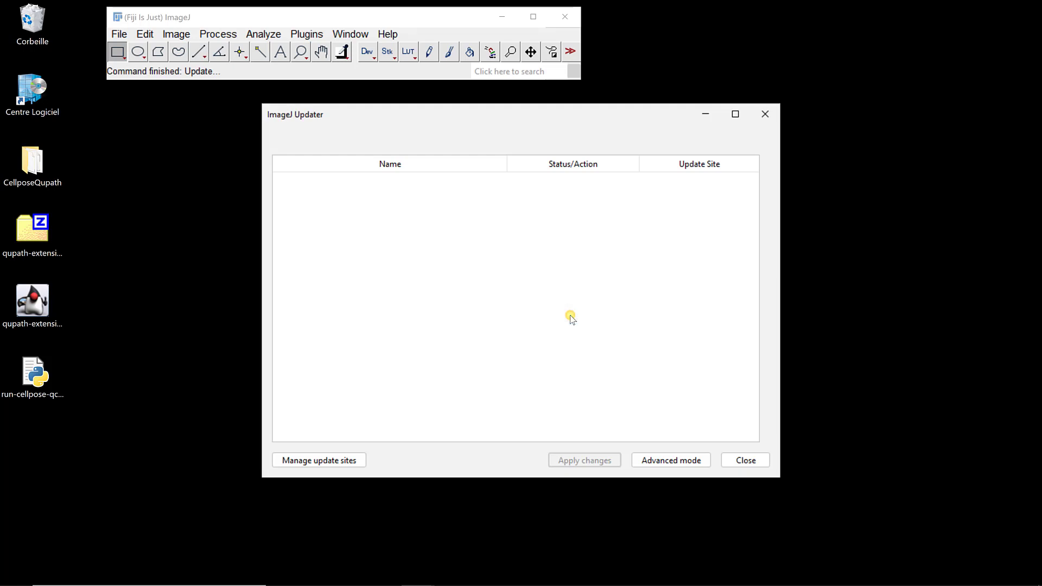
Find the PTBIOP entry in the ImageJ Updater's list of update sites, and close the updater
{"action": "left_click", "coordinate": [320, 461]}
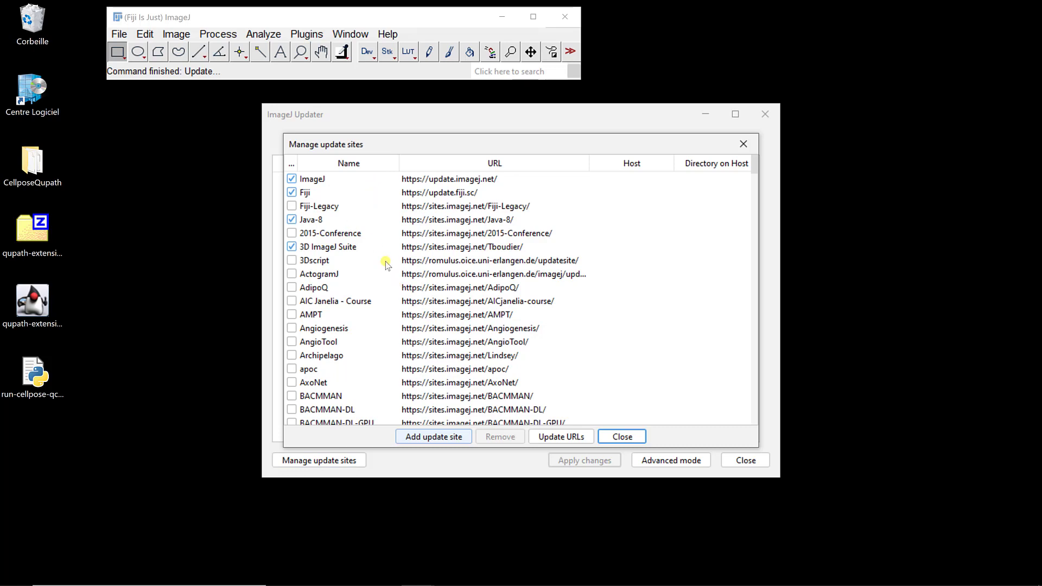
{"action": "scroll", "coordinate": [402, 308], "scroll_direction": "down", "scroll_amount": 20}
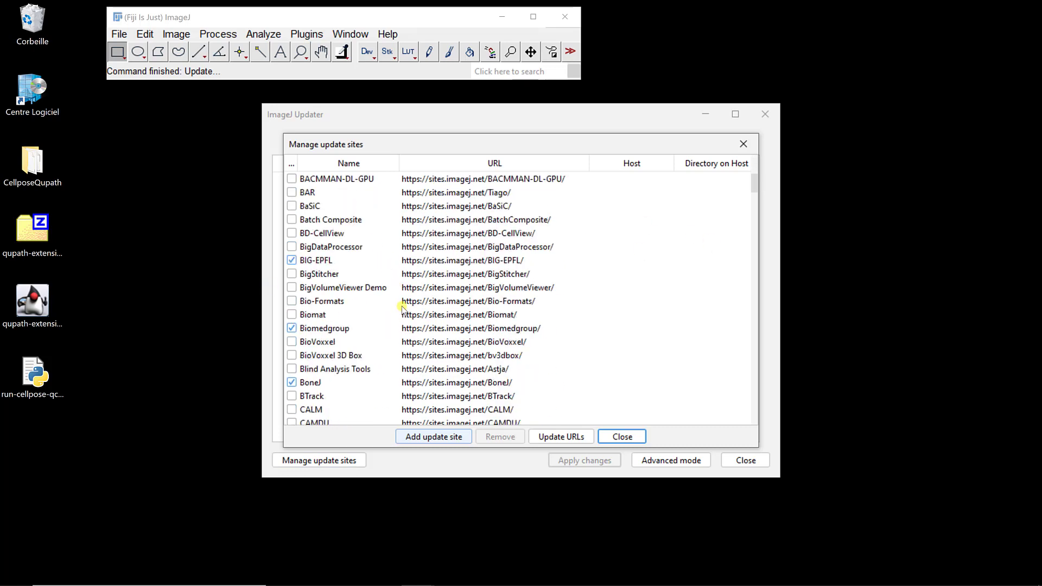
{"action": "scroll", "coordinate": [401, 309], "scroll_direction": "down", "scroll_amount": 20}
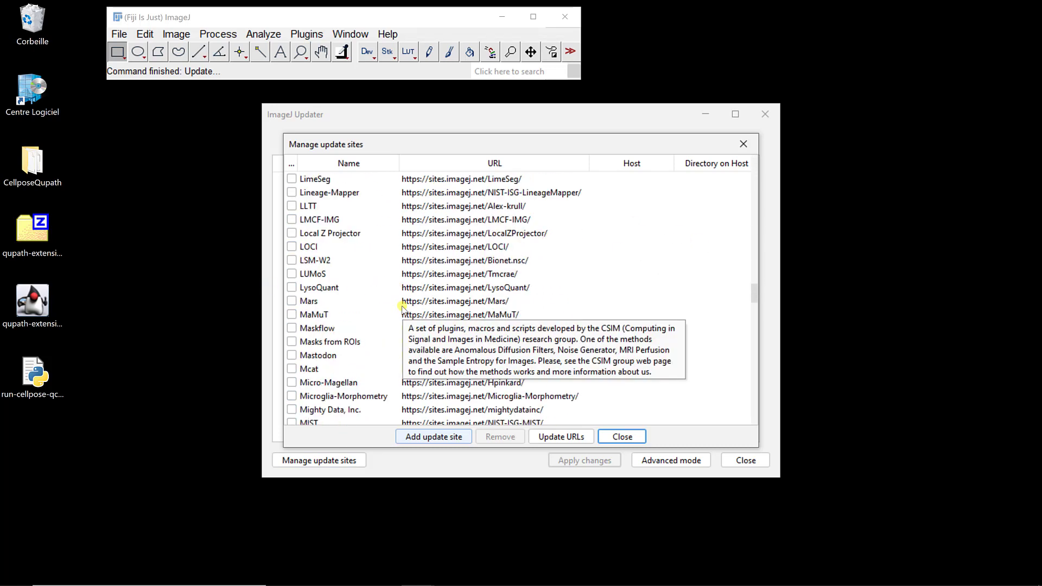
{"action": "scroll", "coordinate": [401, 308], "scroll_direction": "down", "scroll_amount": 12}
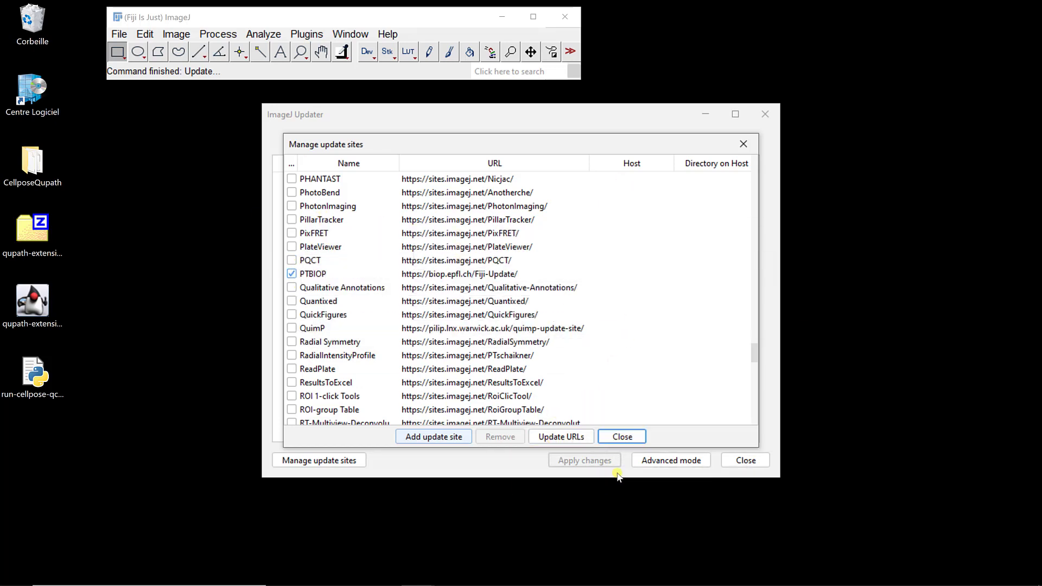
{"action": "left_click", "coordinate": [621, 437]}
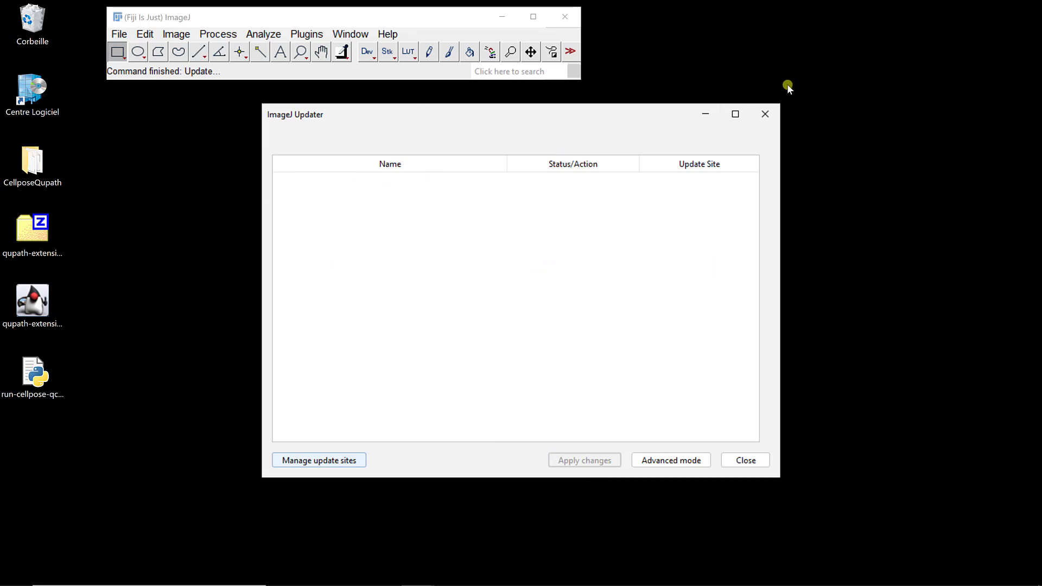
{"action": "left_click", "coordinate": [759, 115]}
View the Cellpose commands among Fiji's BIOP plugins, and leave without starting one
{"action": "left_click", "coordinate": [317, 34]}
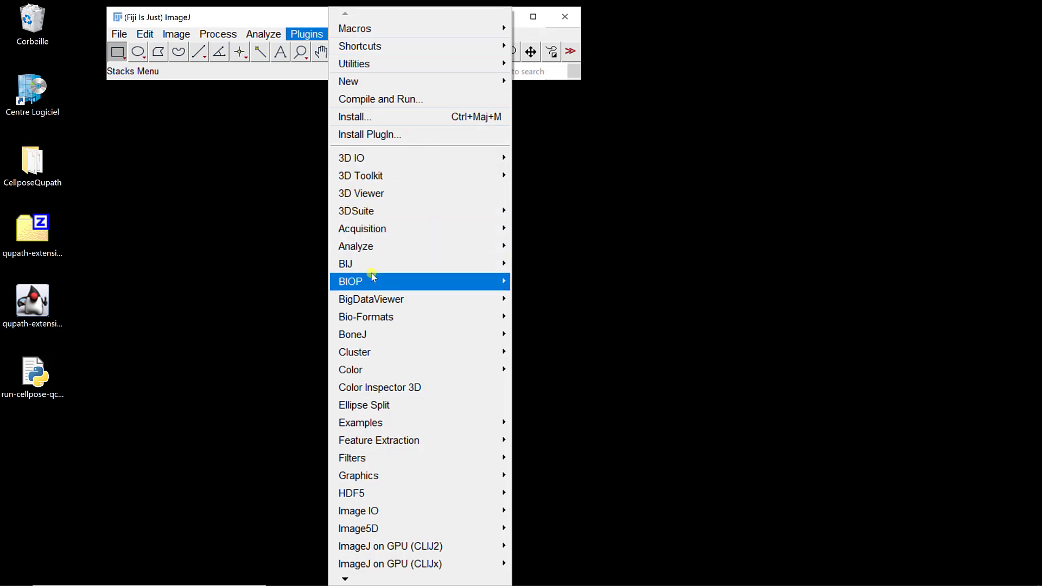
{"action": "left_click", "coordinate": [350, 281]}
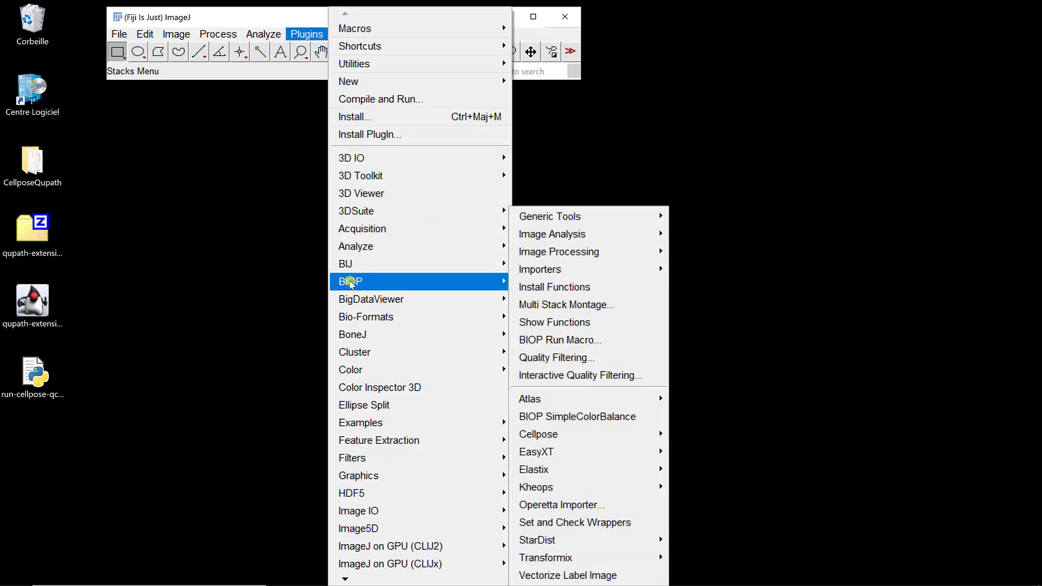
{"action": "mouse_move", "coordinate": [552, 432]}
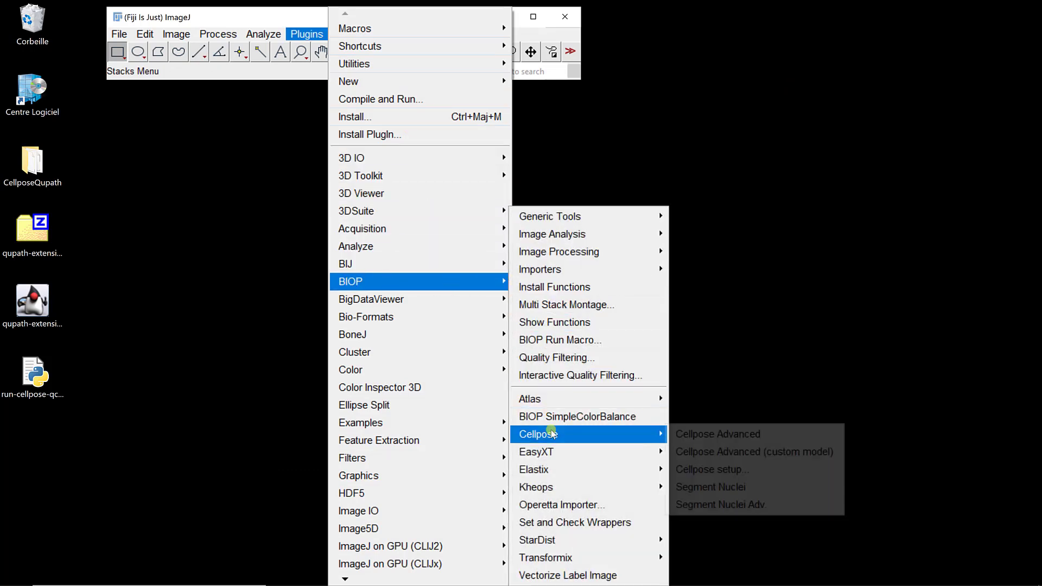
{"action": "left_click", "coordinate": [649, 174]}
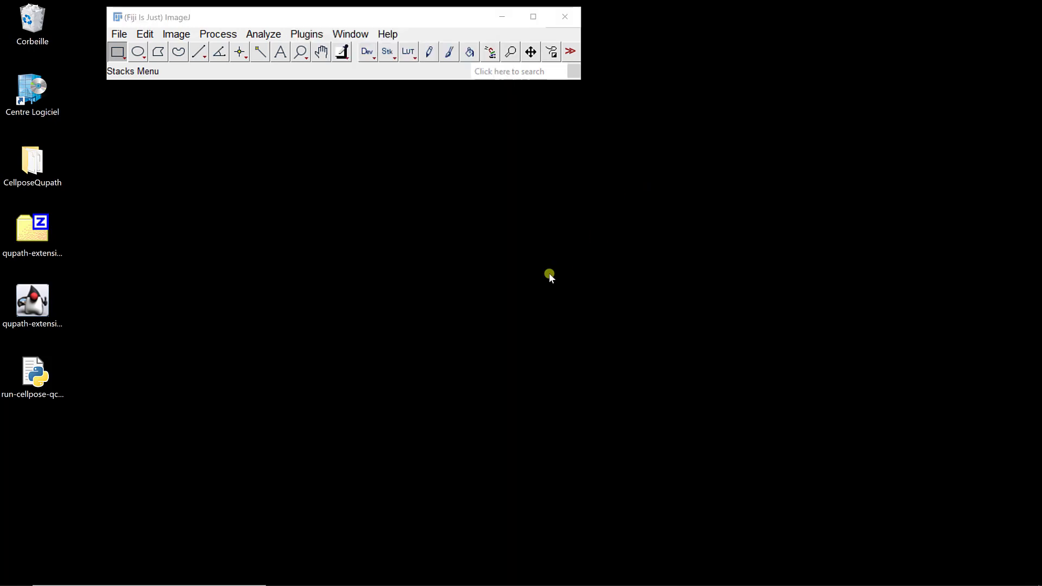
{"action": "key", "text": "super+e"}
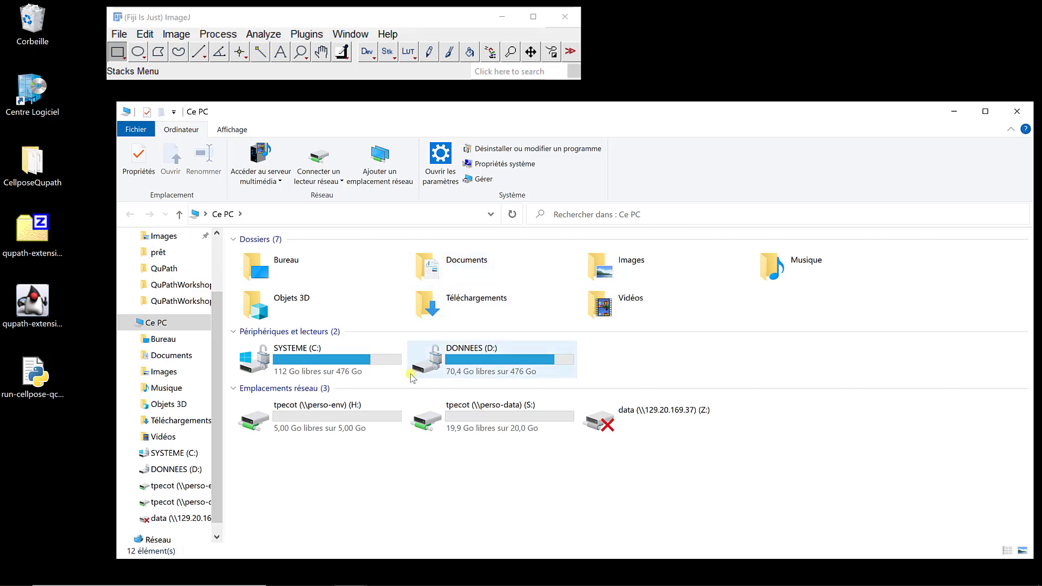
{"action": "double_click", "coordinate": [470, 364]}
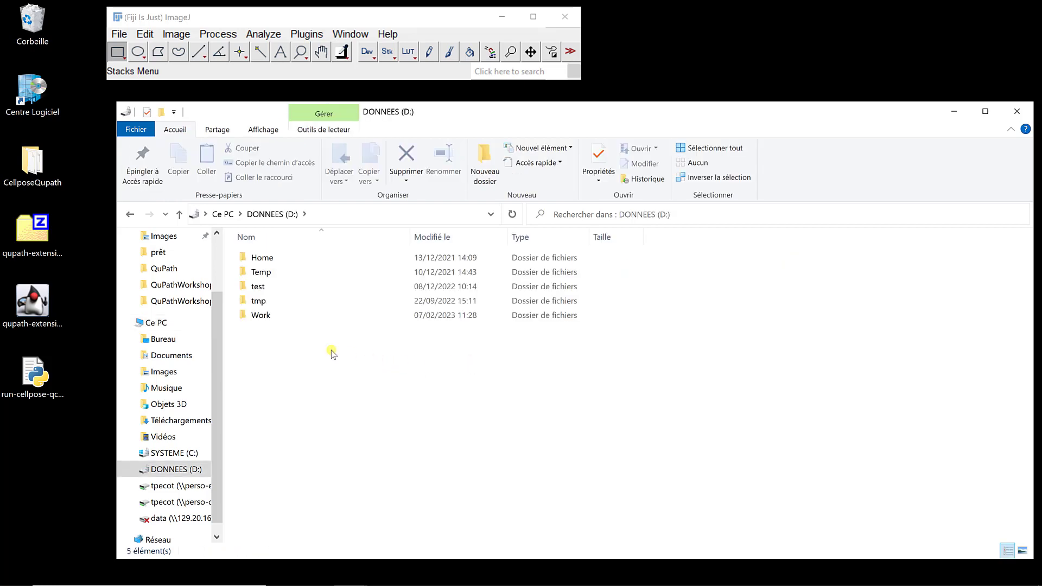
{"action": "left_click", "coordinate": [1017, 111]}
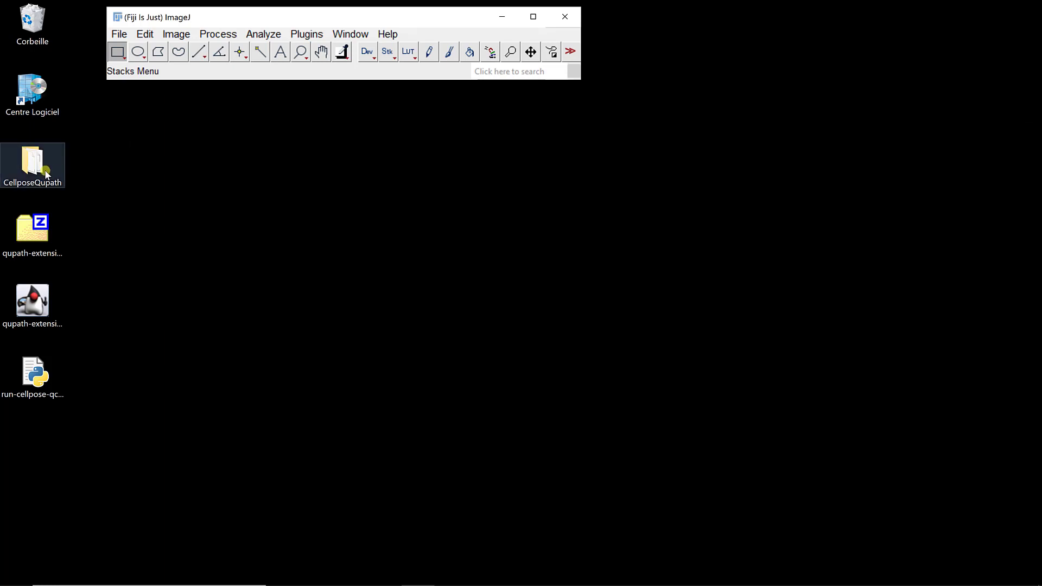
Browse to the cellpose-temp folder in CellposeQupath, view Temp_3283_6680_z0_t0_cp_masks.tif in Fiji, and close the image
{"action": "double_click", "coordinate": [46, 173]}
{"action": "left_click_drag", "start_coordinate": [260, 11], "coordinate": [399, 125]}
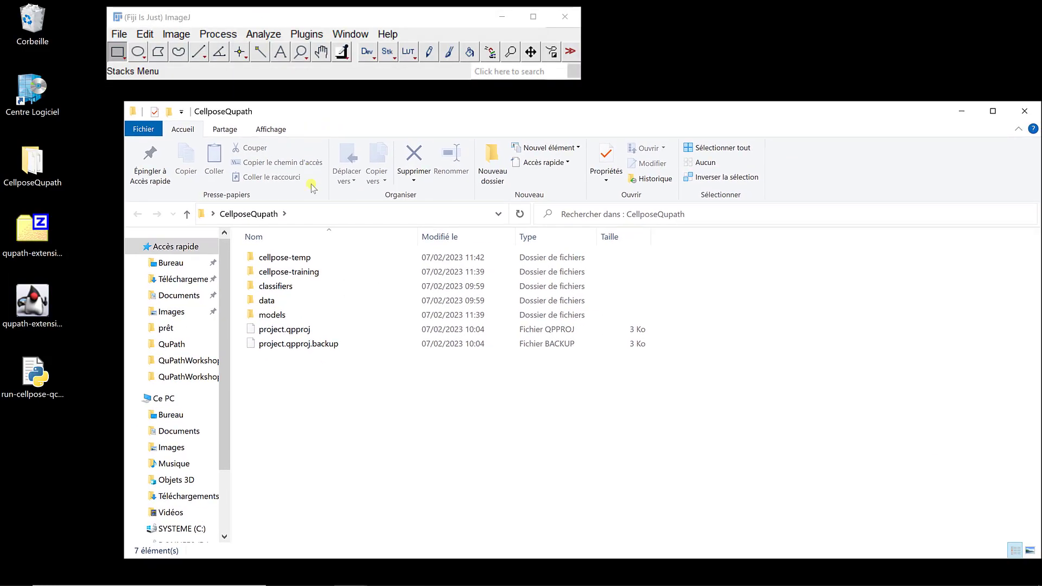
{"action": "double_click", "coordinate": [288, 258]}
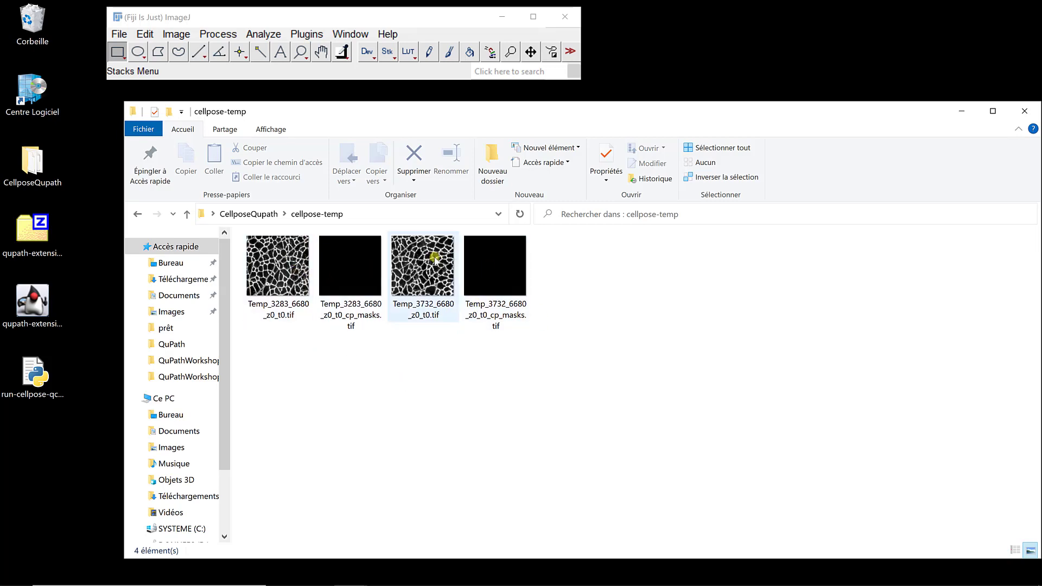
{"action": "left_click_drag", "start_coordinate": [353, 274], "coordinate": [287, 75]}
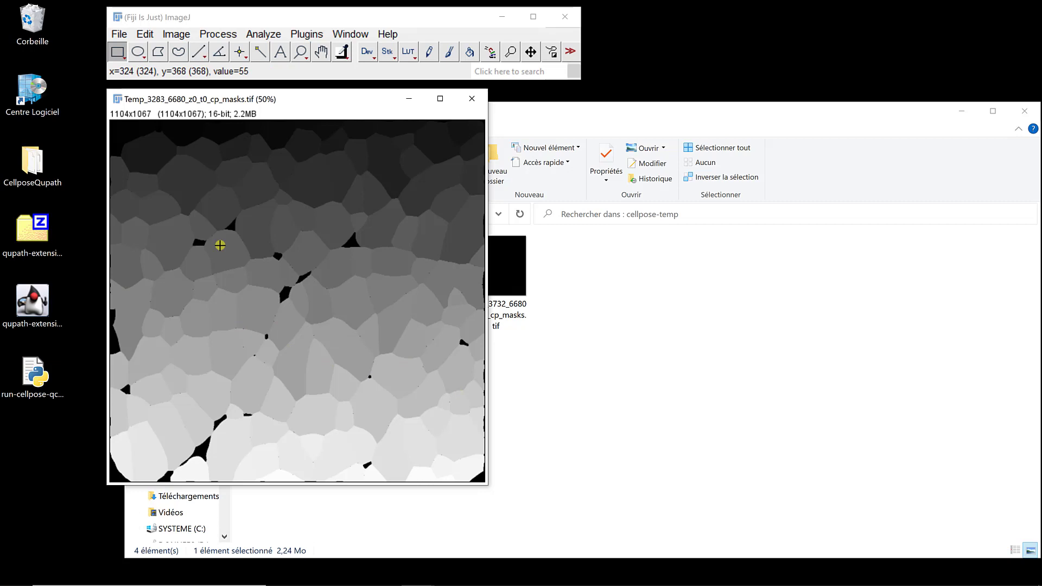
{"action": "left_click", "coordinate": [471, 104]}
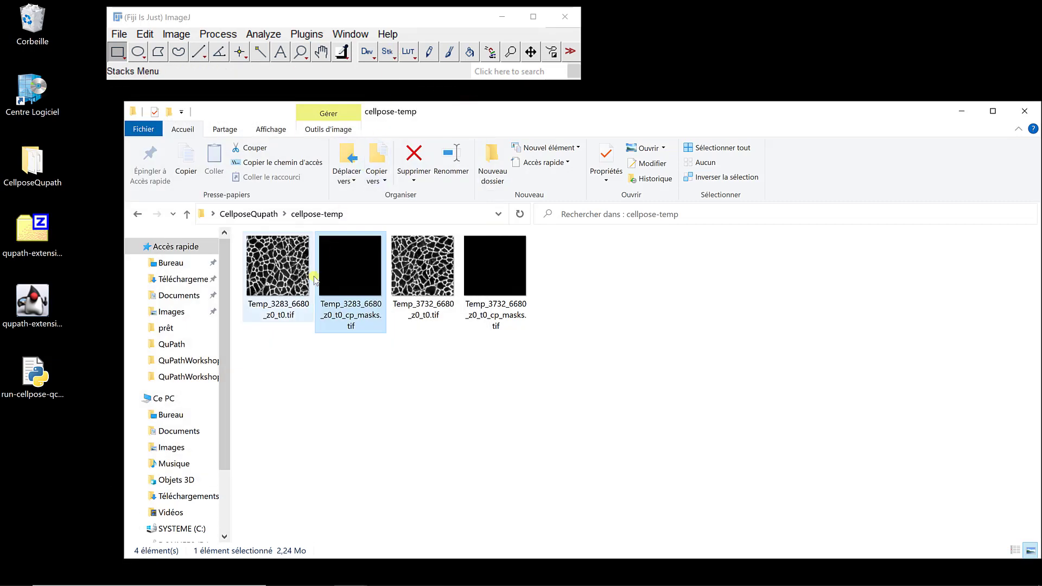
Open Temp_3283_6680_z0_t0.tif in Fiji, minimize the CellposeQupath folder window, and place the image just below the Fiji window
{"action": "left_click_drag", "start_coordinate": [281, 283], "coordinate": [239, 129]}
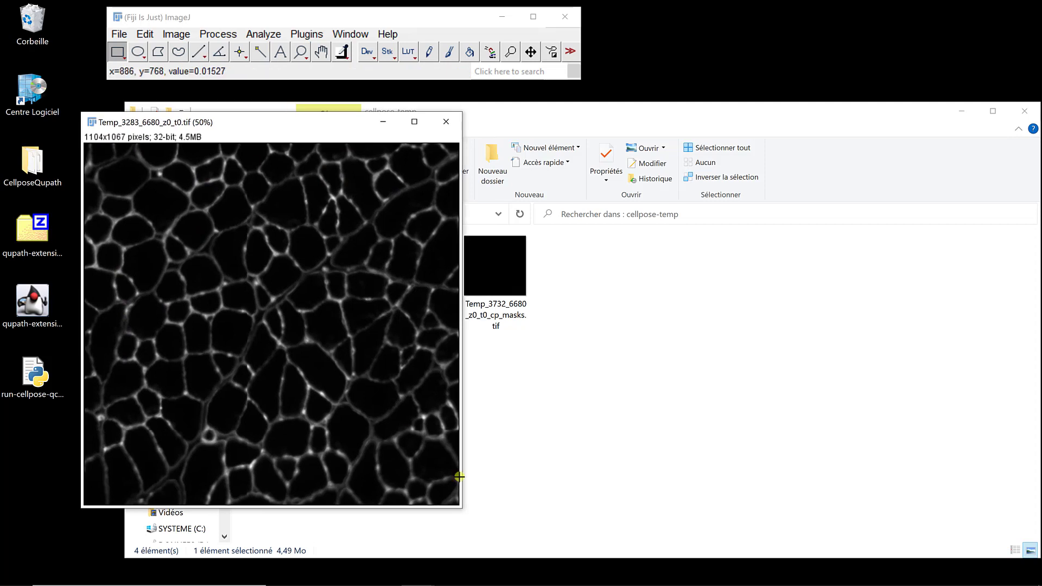
{"action": "left_click", "coordinate": [605, 433]}
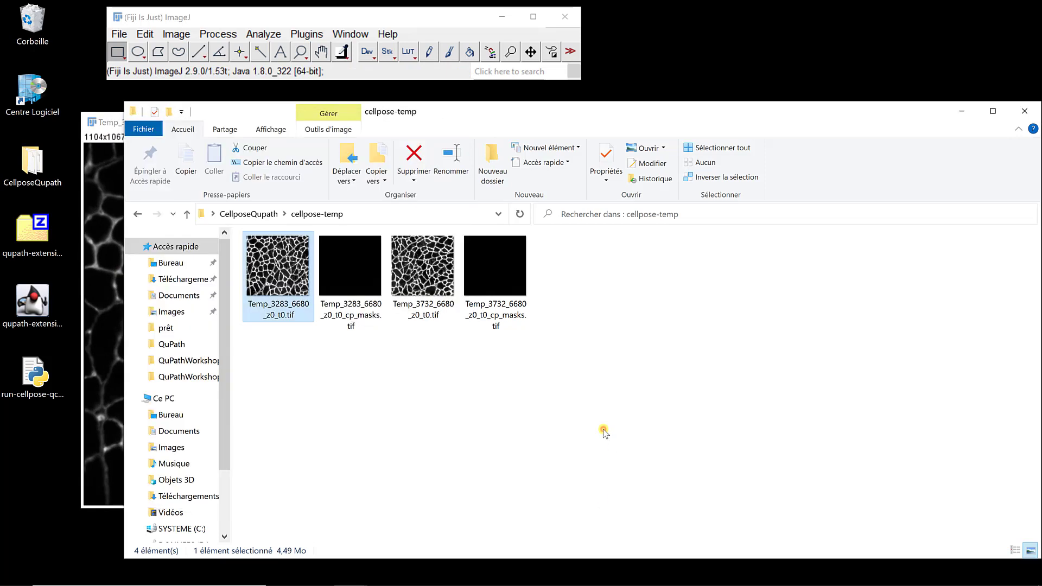
{"action": "left_click", "coordinate": [243, 215]}
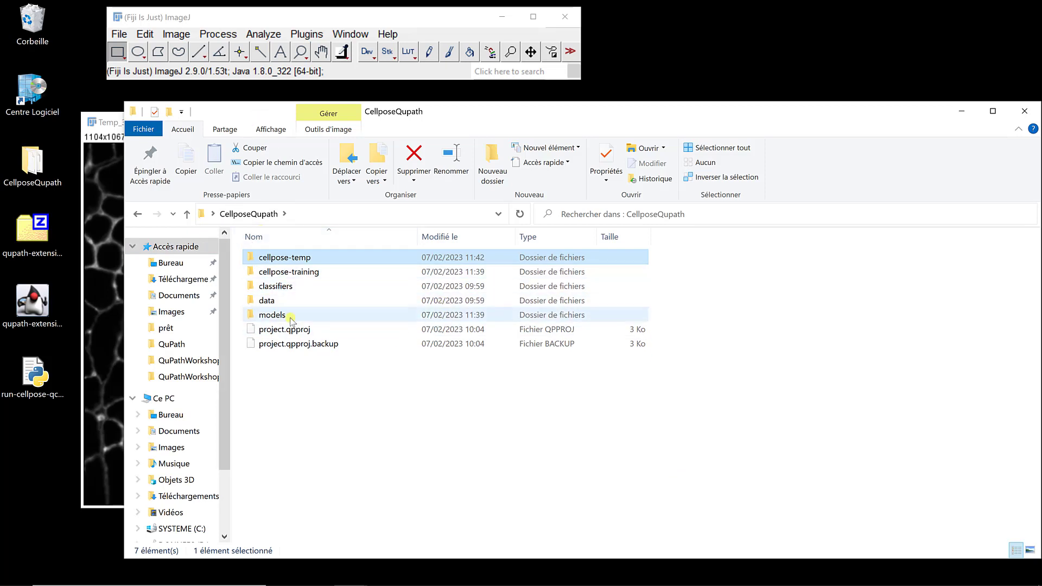
{"action": "mouse_move", "coordinate": [290, 320]}
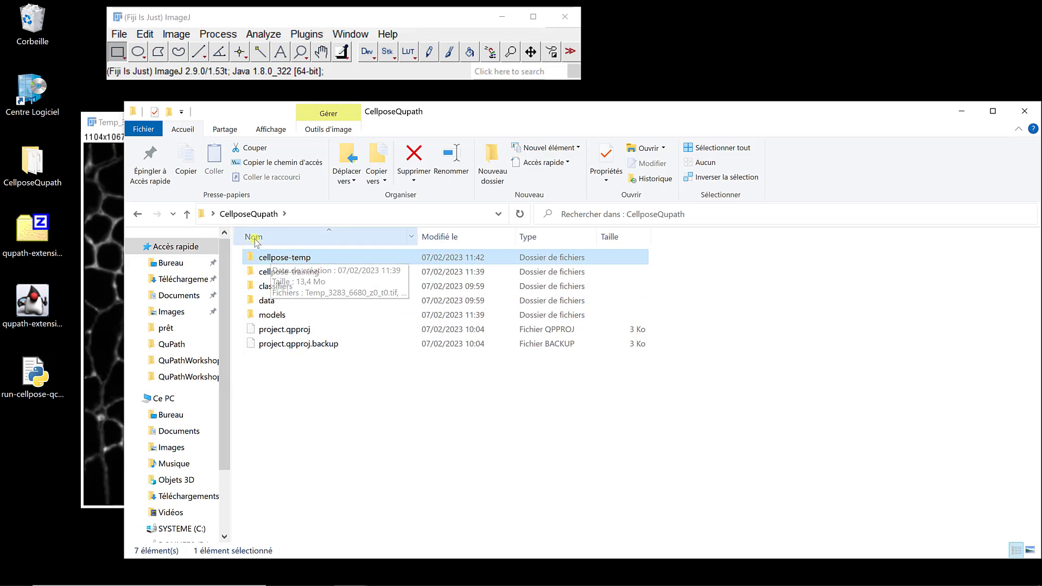
{"action": "mouse_move", "coordinate": [304, 264]}
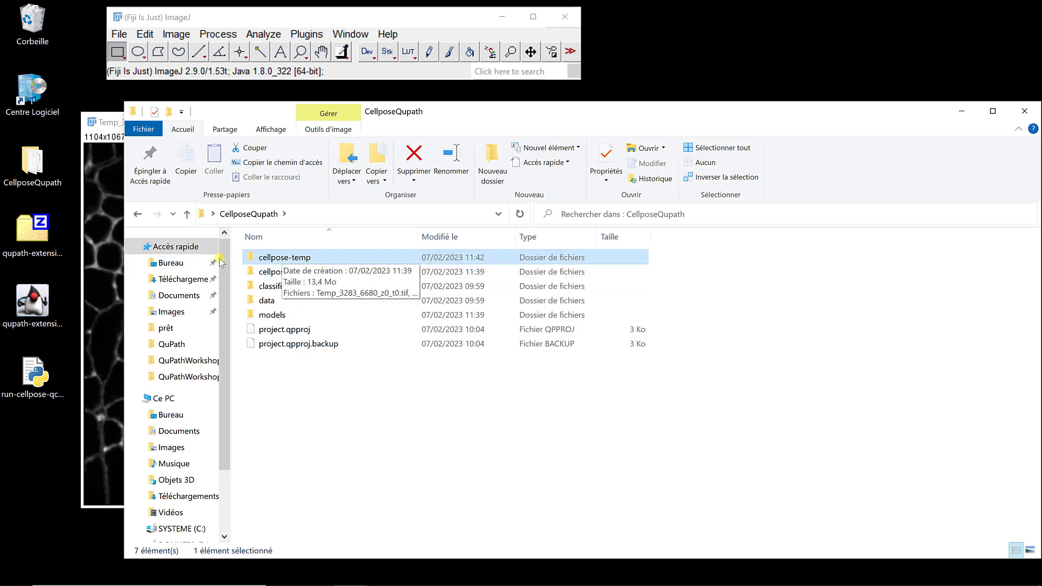
{"action": "left_click", "coordinate": [958, 113]}
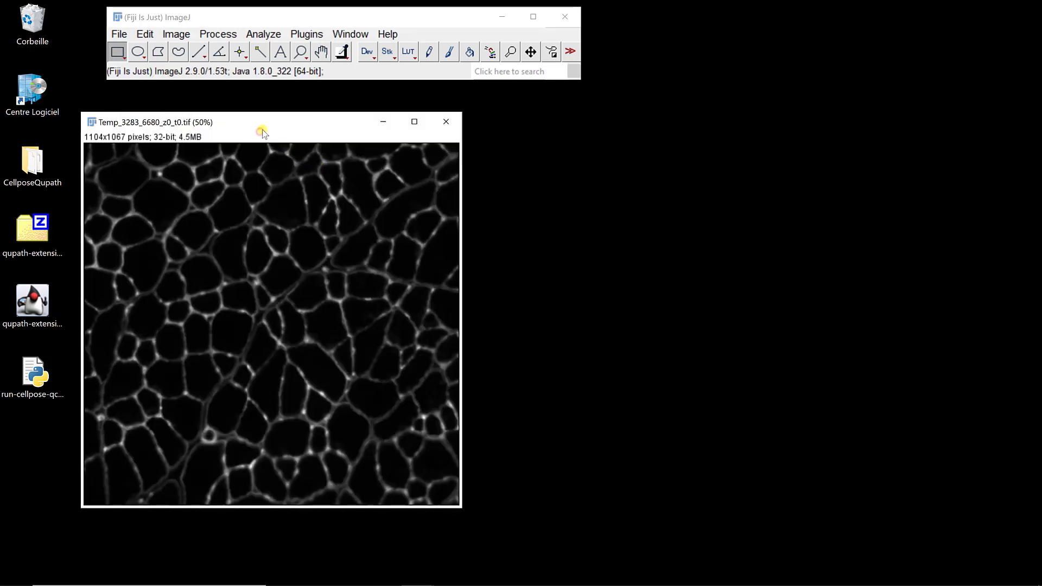
{"action": "left_click_drag", "start_coordinate": [261, 126], "coordinate": [286, 122]}
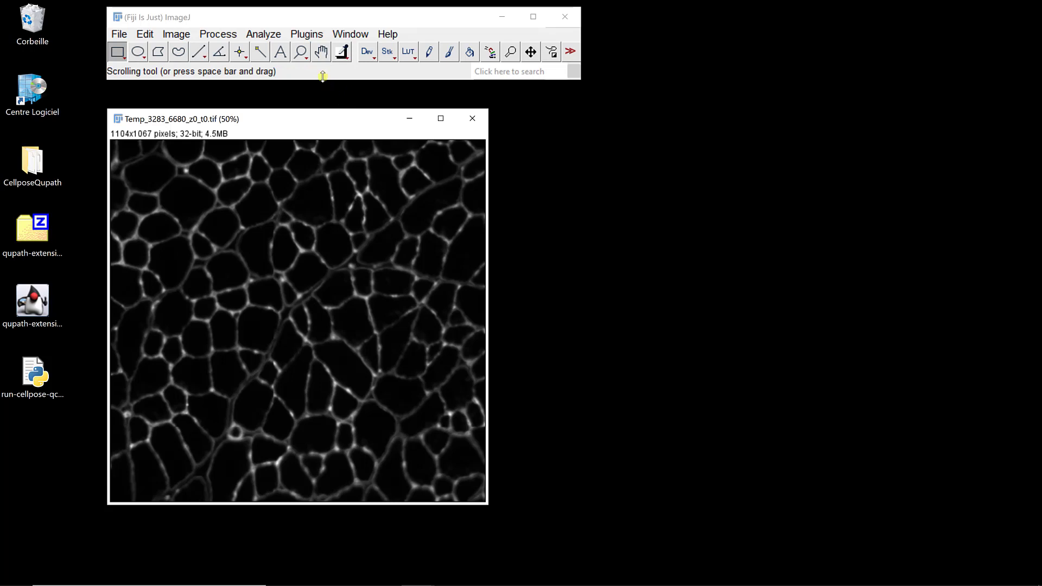
Open the BIOP Cellpose setup and keep venv as the environment type
{"action": "left_click", "coordinate": [307, 34]}
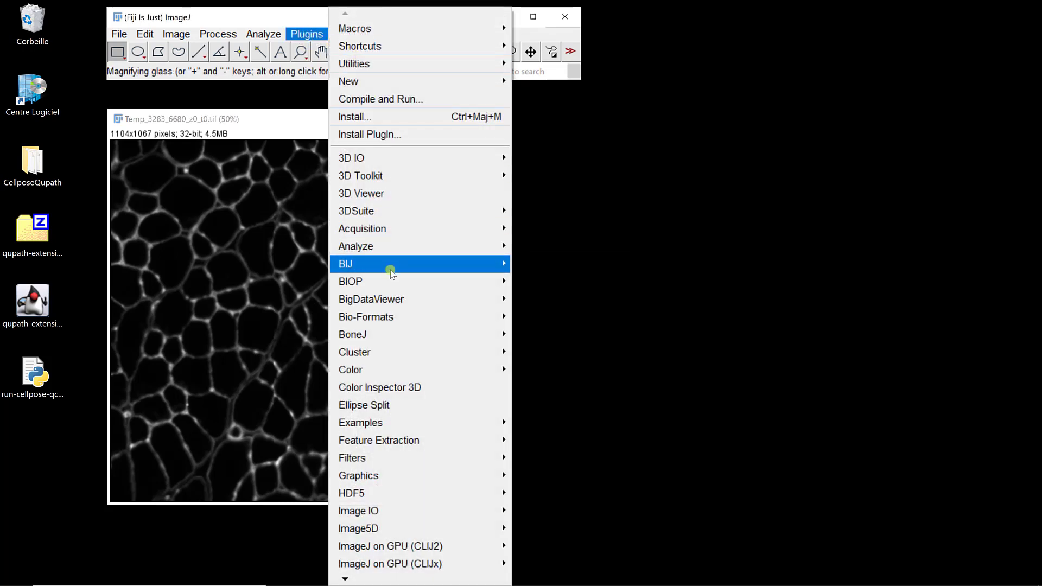
{"action": "mouse_move", "coordinate": [391, 282]}
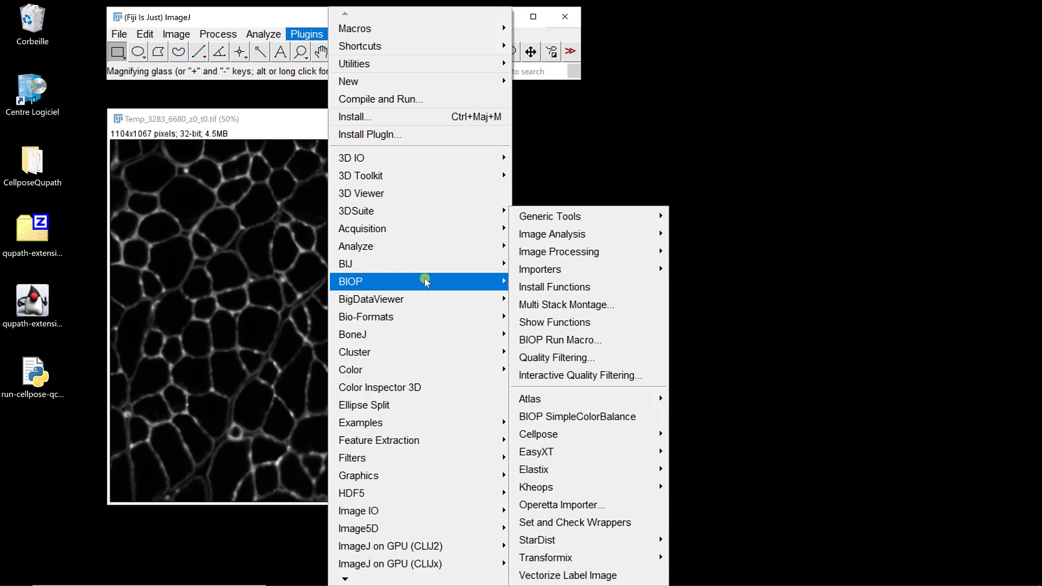
{"action": "mouse_move", "coordinate": [550, 436]}
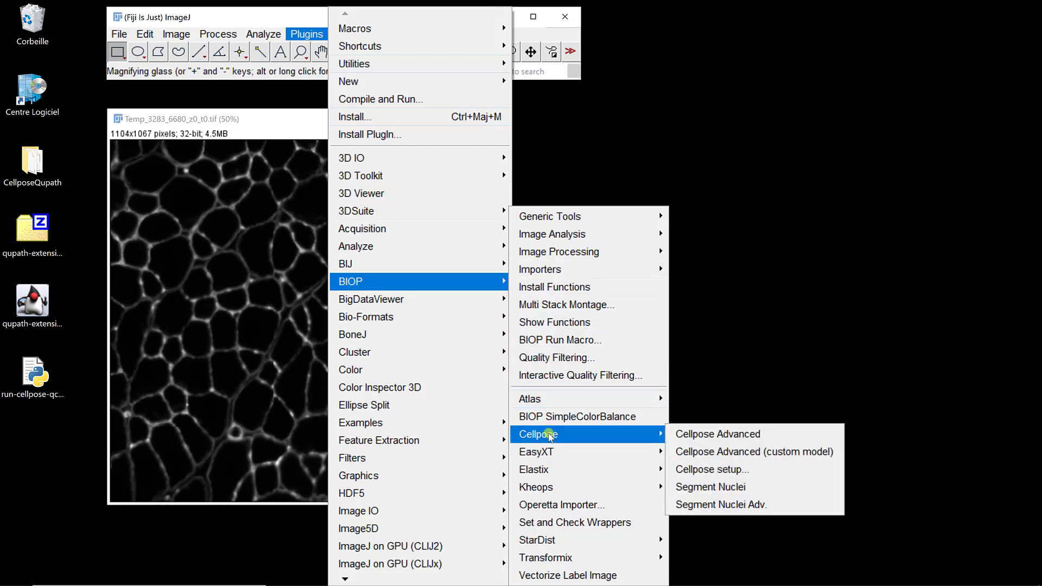
{"action": "left_click", "coordinate": [688, 474]}
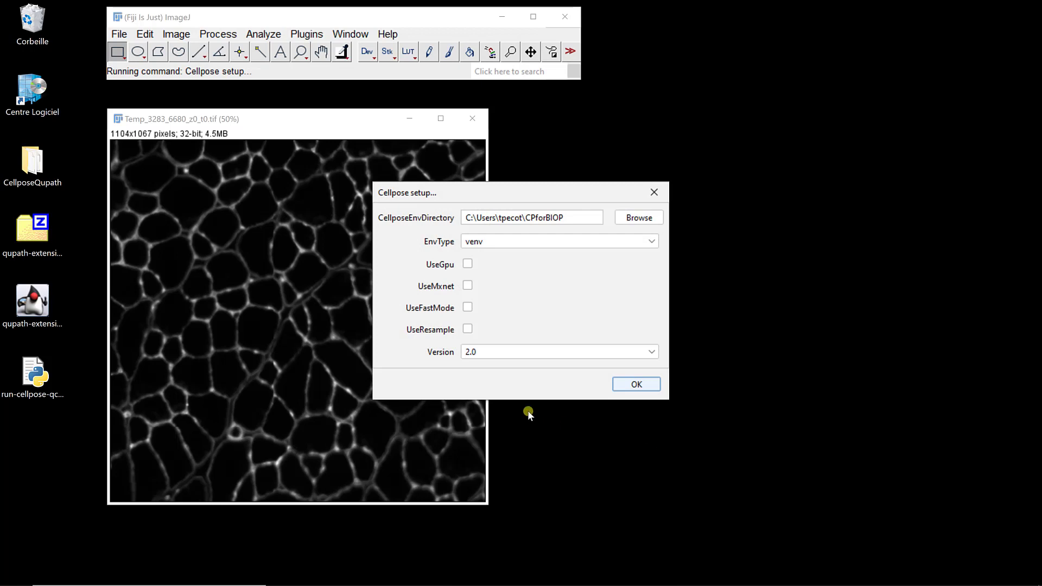
{"action": "left_click", "coordinate": [520, 244]}
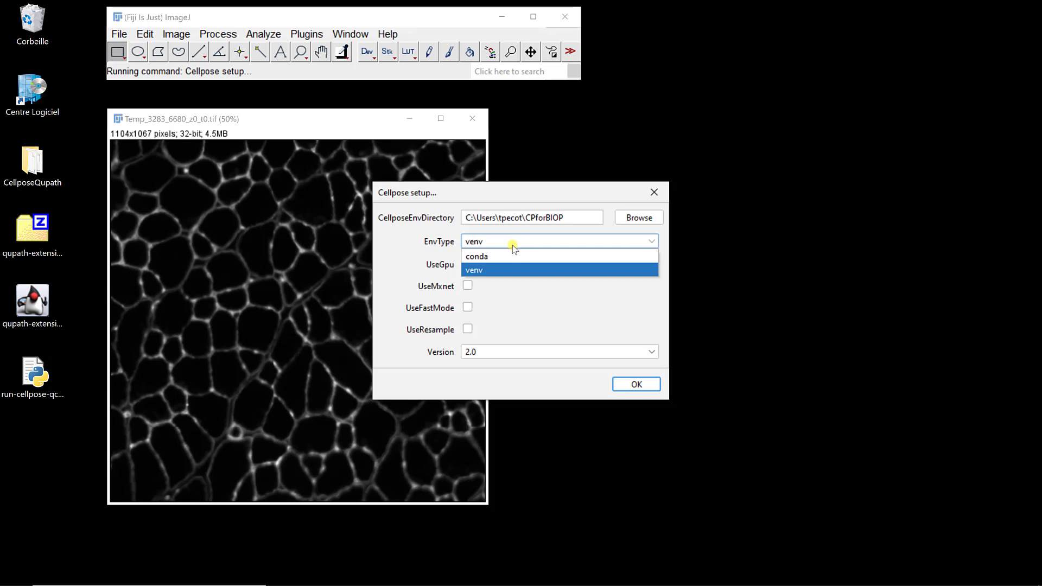
{"action": "left_click", "coordinate": [514, 243]}
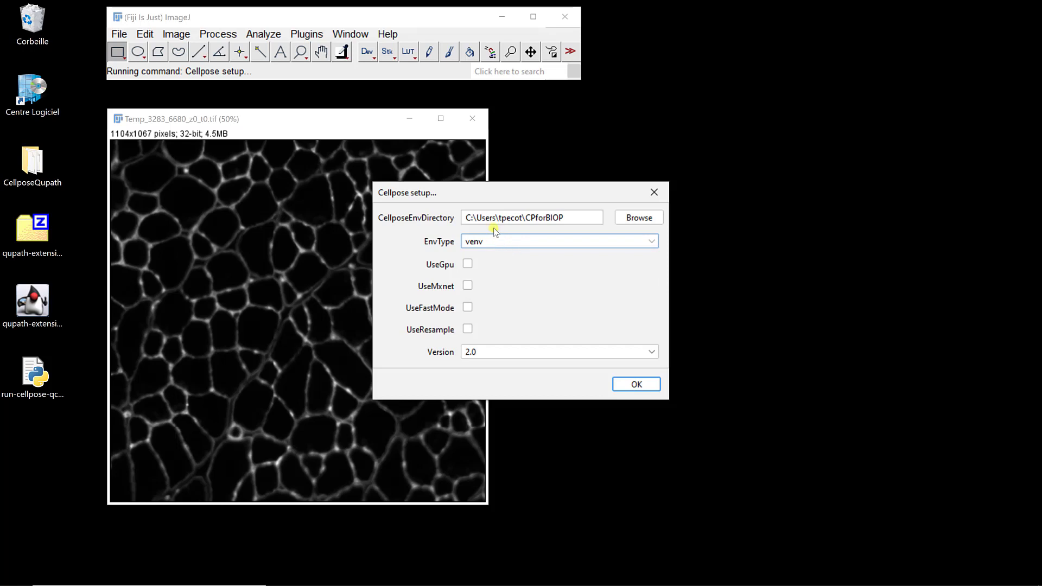
Set the Cellpose environment directory to D:\Work\CellposeEnv
{"action": "left_click", "coordinate": [643, 218]}
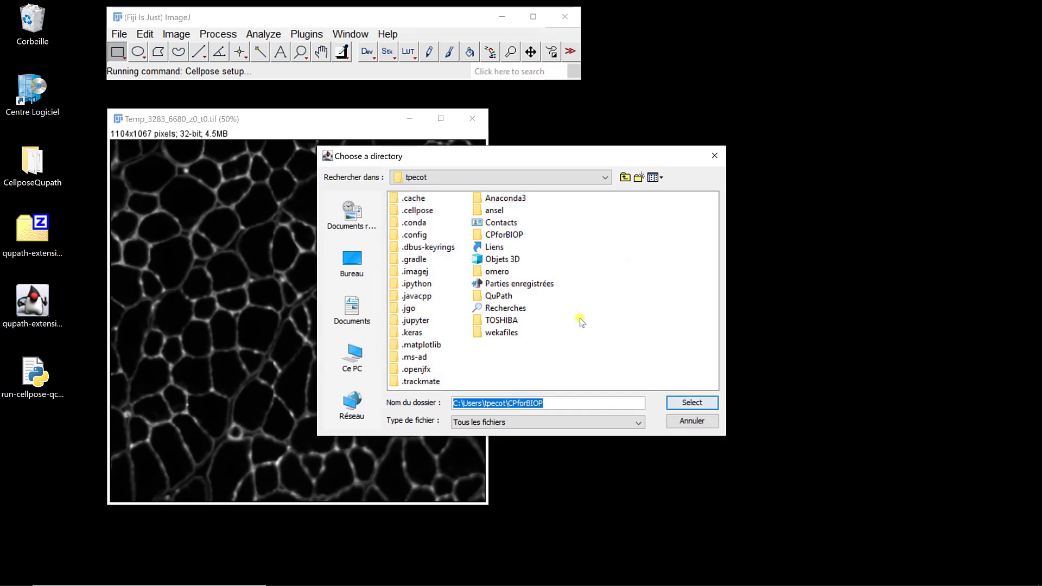
{"action": "left_click", "coordinate": [543, 178]}
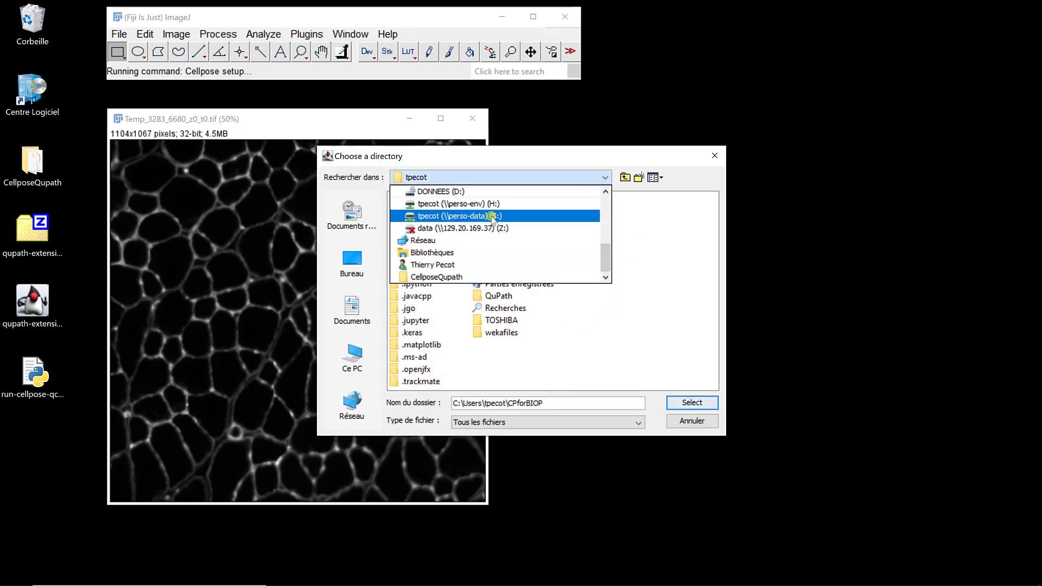
{"action": "left_click", "coordinate": [458, 191]}
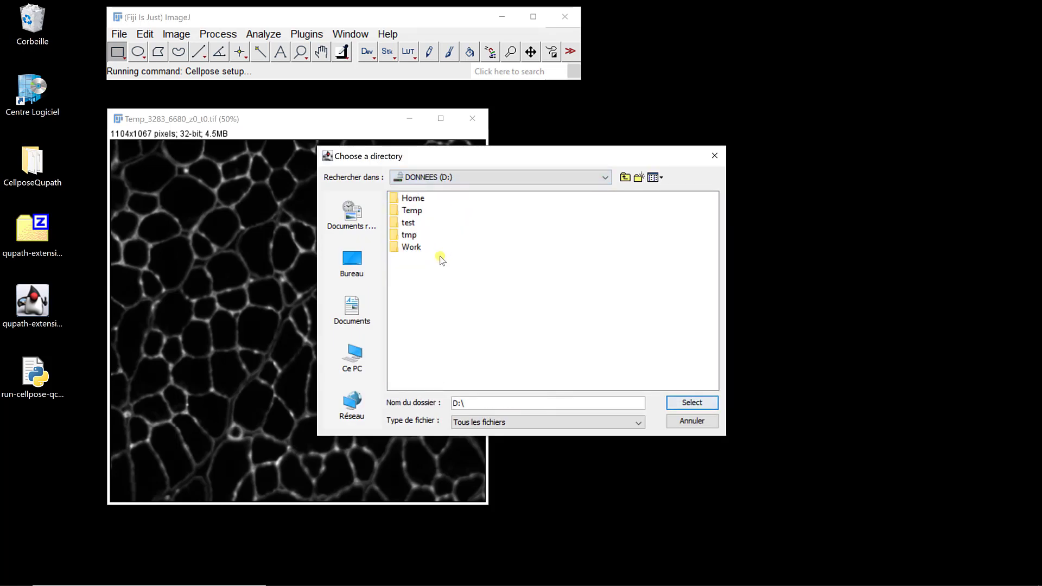
{"action": "double_click", "coordinate": [411, 247]}
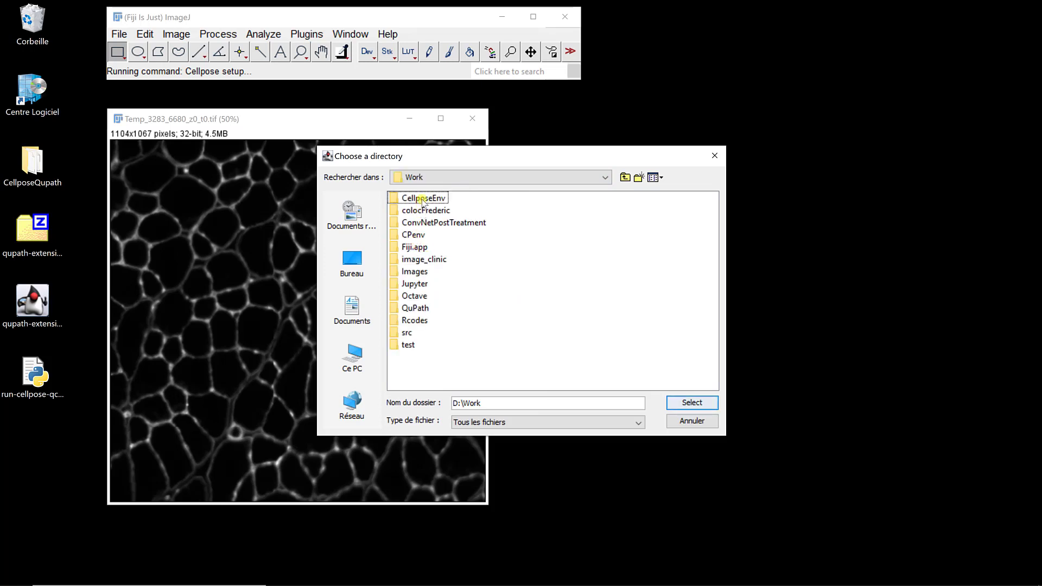
{"action": "left_click", "coordinate": [422, 199]}
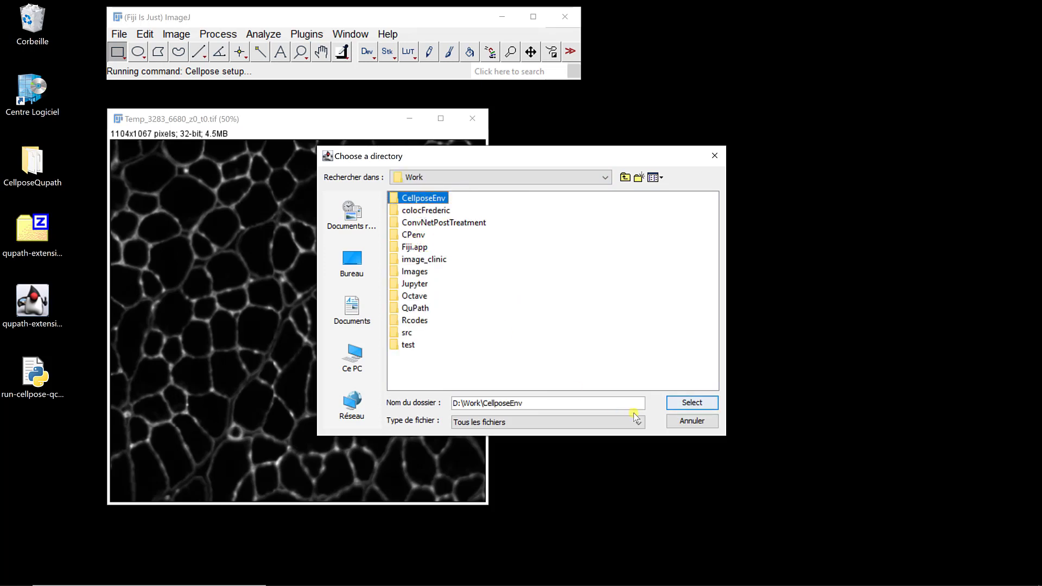
{"action": "left_click", "coordinate": [689, 405]}
Keep Cellpose version 2.0 and confirm the setup
{"action": "left_click", "coordinate": [551, 353]}
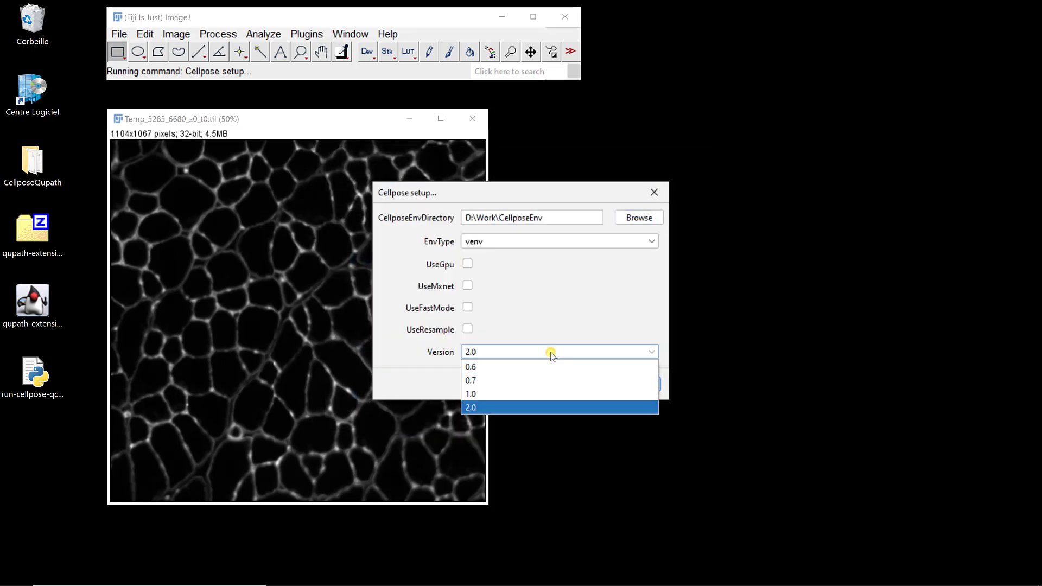
{"action": "left_click", "coordinate": [550, 352]}
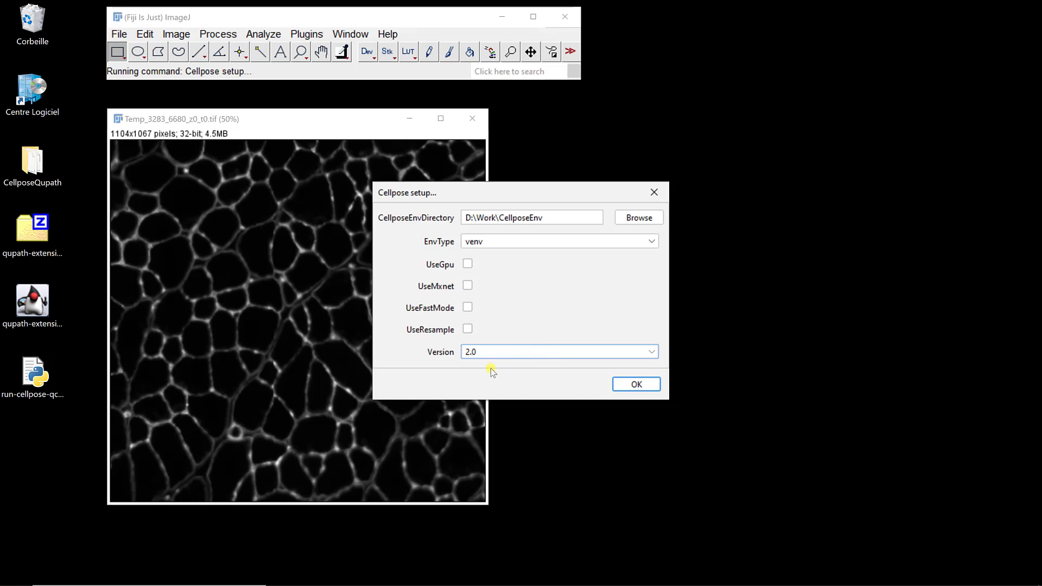
{"action": "left_click", "coordinate": [636, 384]}
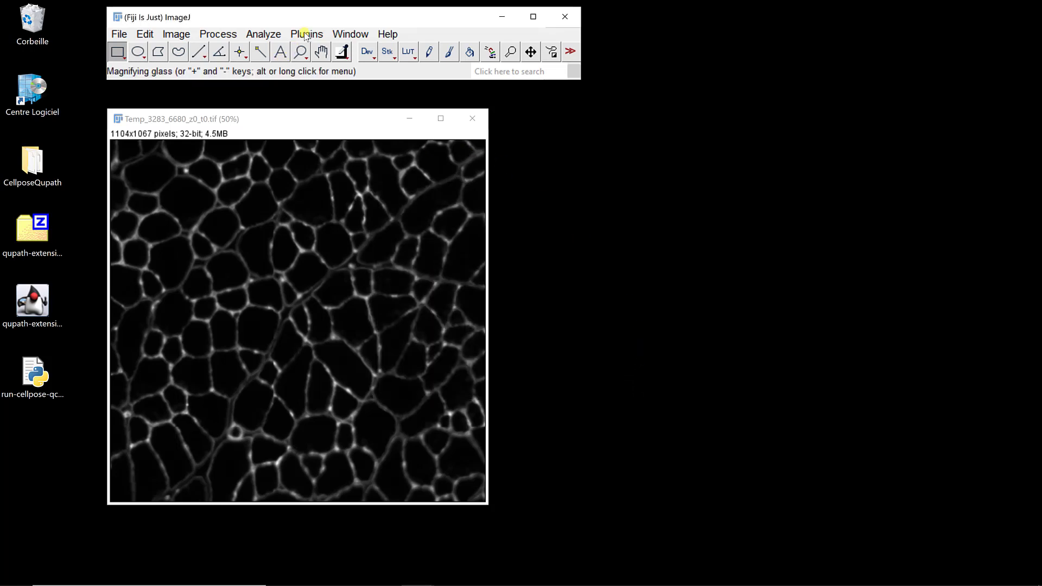
Start Cellpose Advanced on the laminin image, with the diameter set to 100 and the flow threshold to 0
{"action": "left_click", "coordinate": [306, 33]}
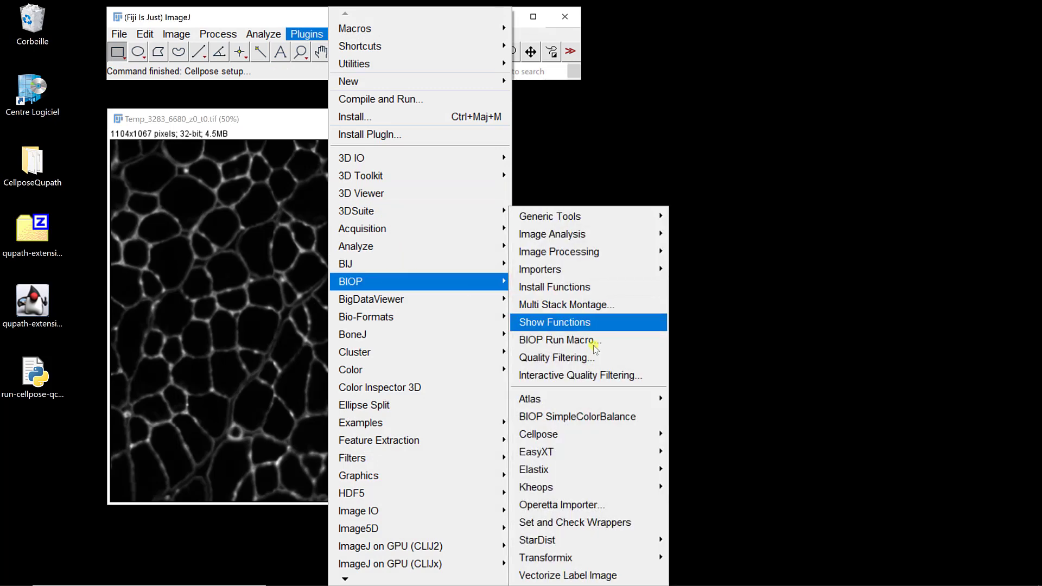
{"action": "mouse_move", "coordinate": [597, 428]}
{"action": "left_click", "coordinate": [702, 437]}
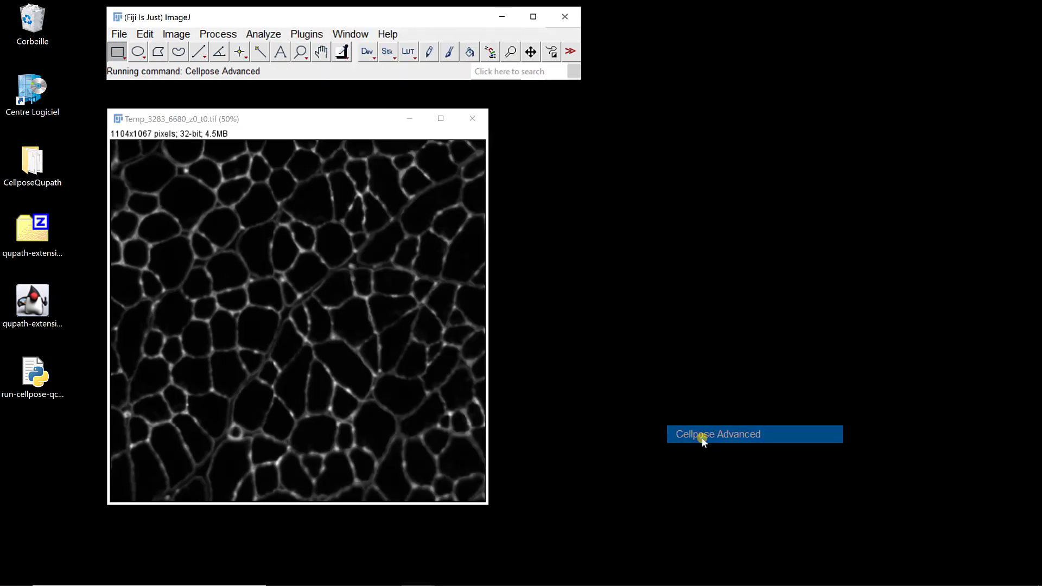
{"action": "left_click_drag", "start_coordinate": [529, 121], "coordinate": [725, 143]}
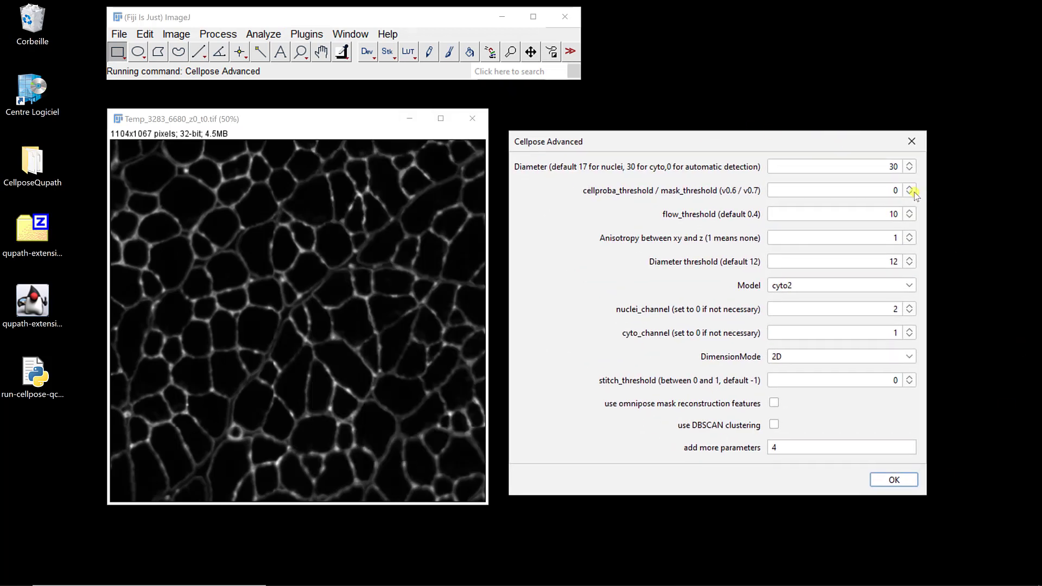
{"action": "double_click", "coordinate": [892, 166]}
{"action": "type", "text": "100"}
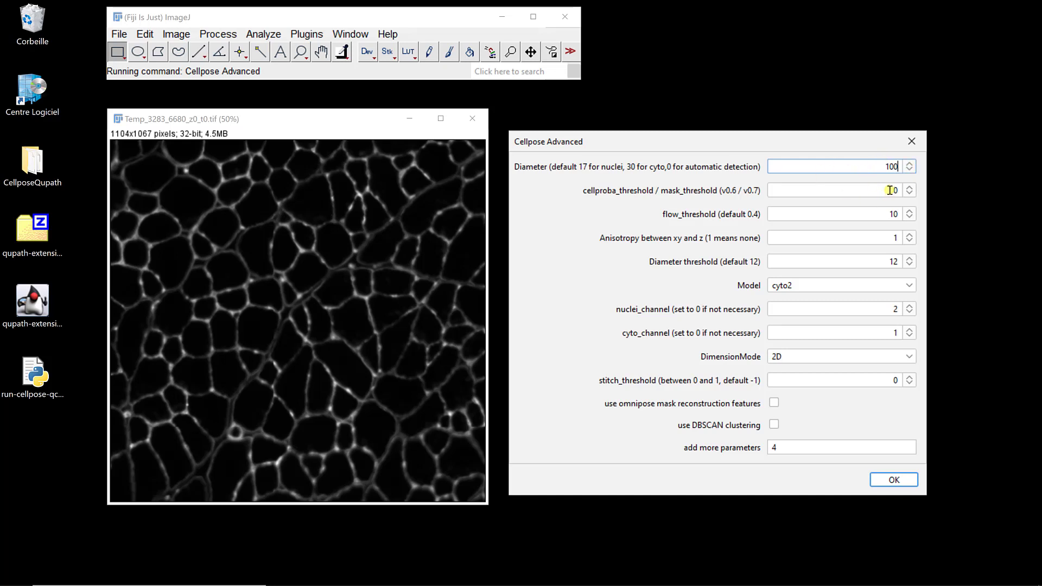
{"action": "double_click", "coordinate": [877, 213]}
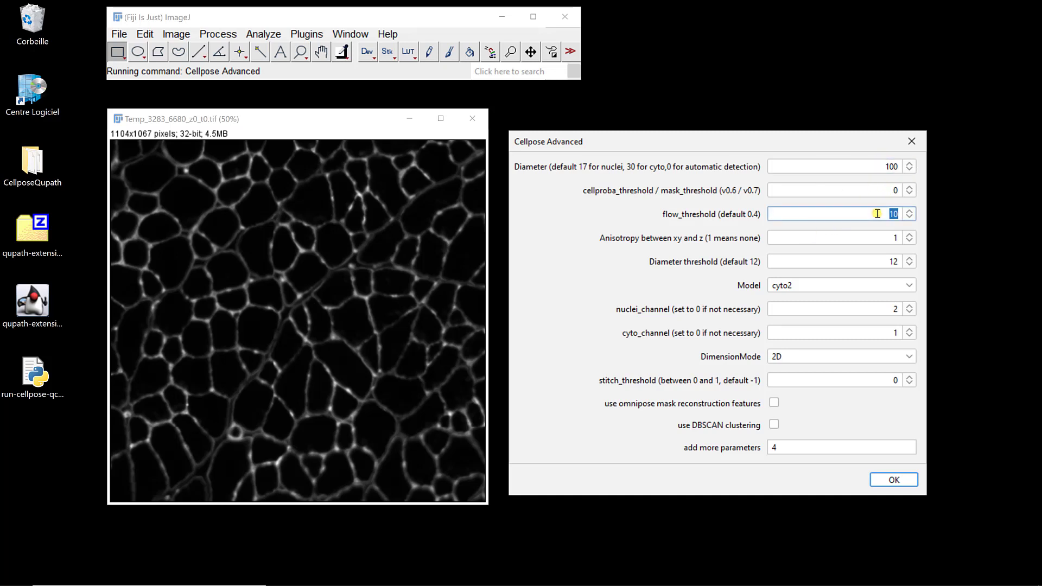
{"action": "type", "text": "0.4"}
Keep the cyto2 model, set the nuclei channel to 0, and run the Cellpose segmentation
{"action": "left_click", "coordinate": [805, 286]}
{"action": "left_click", "coordinate": [806, 287]}
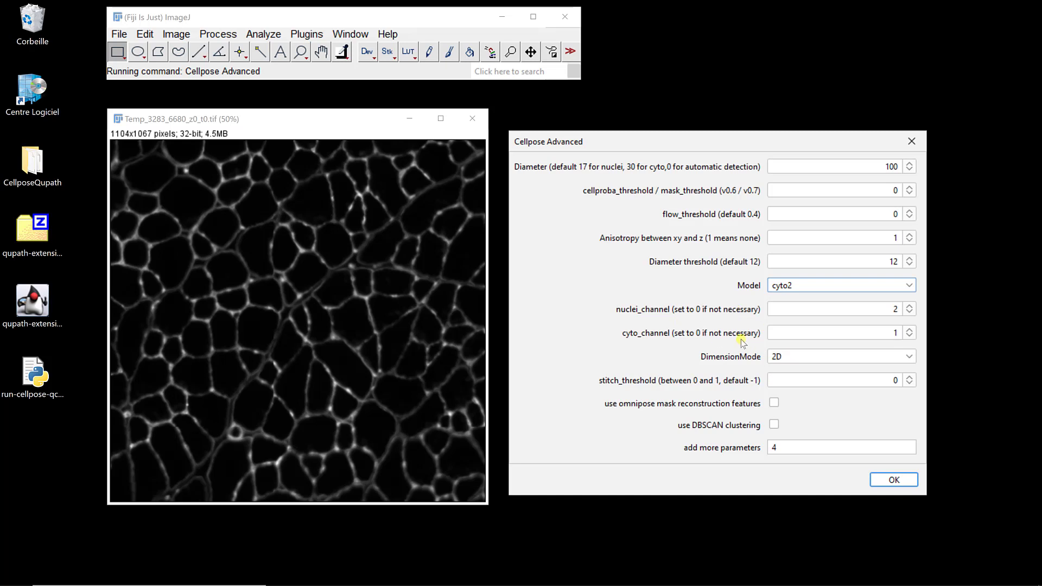
{"action": "left_click", "coordinate": [874, 310]}
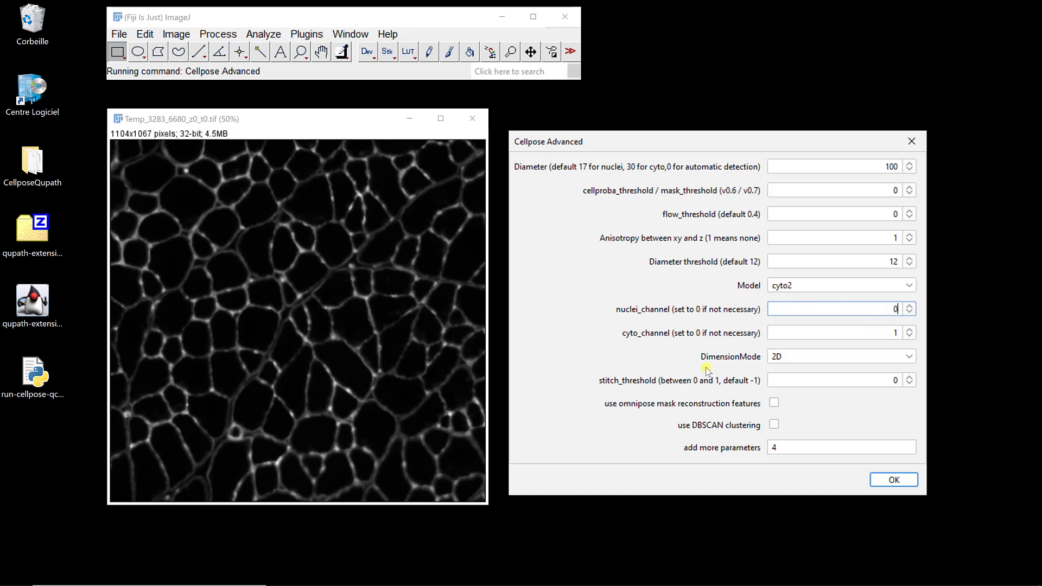
{"action": "left_click", "coordinate": [893, 480]}
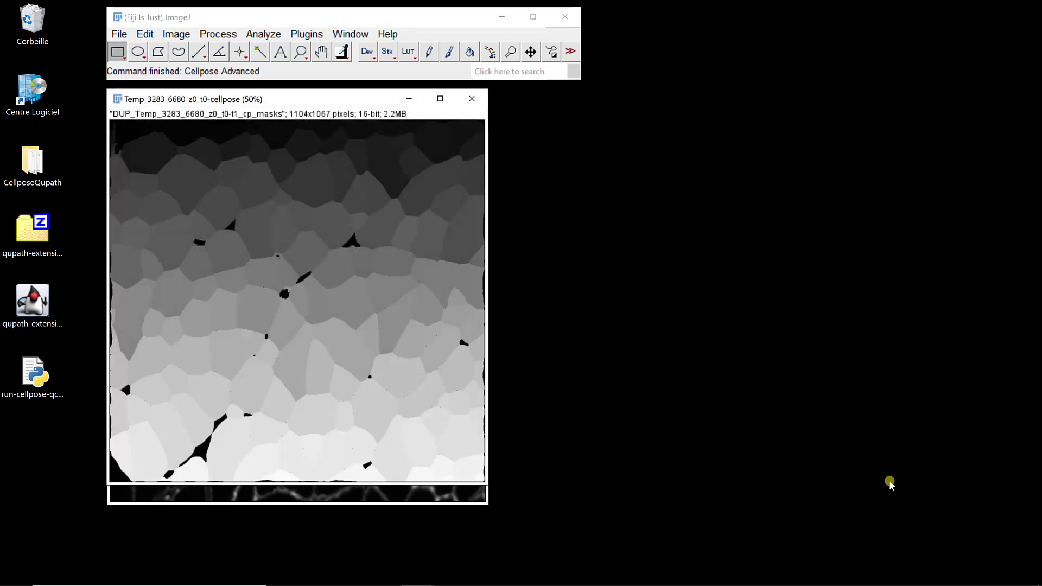
Place the Cellpose mask image beside the laminin image and colour its labels with the glasbey lookup table
{"action": "left_click_drag", "start_coordinate": [325, 103], "coordinate": [733, 131]}
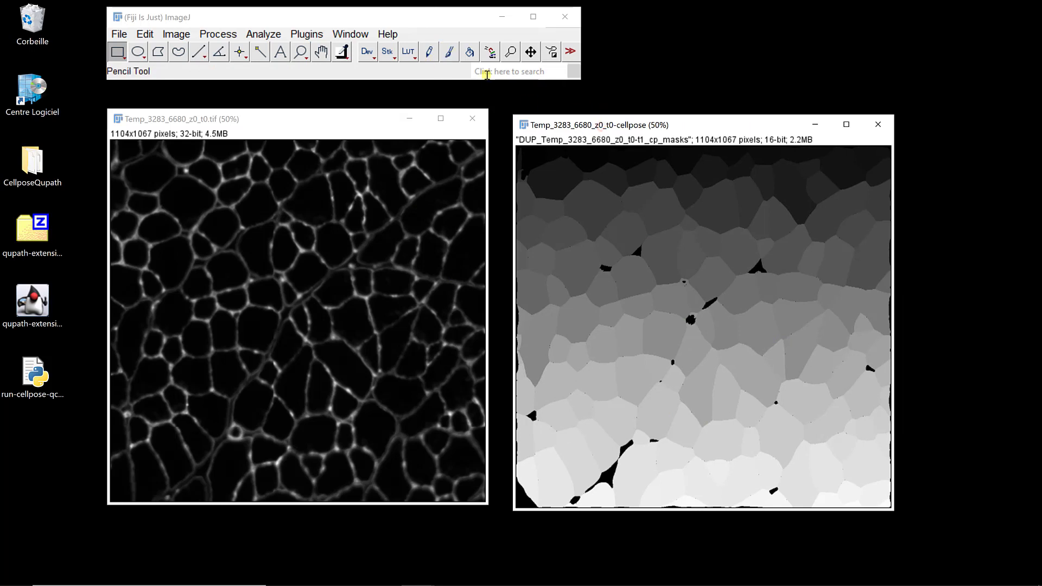
{"action": "left_click", "coordinate": [407, 51]}
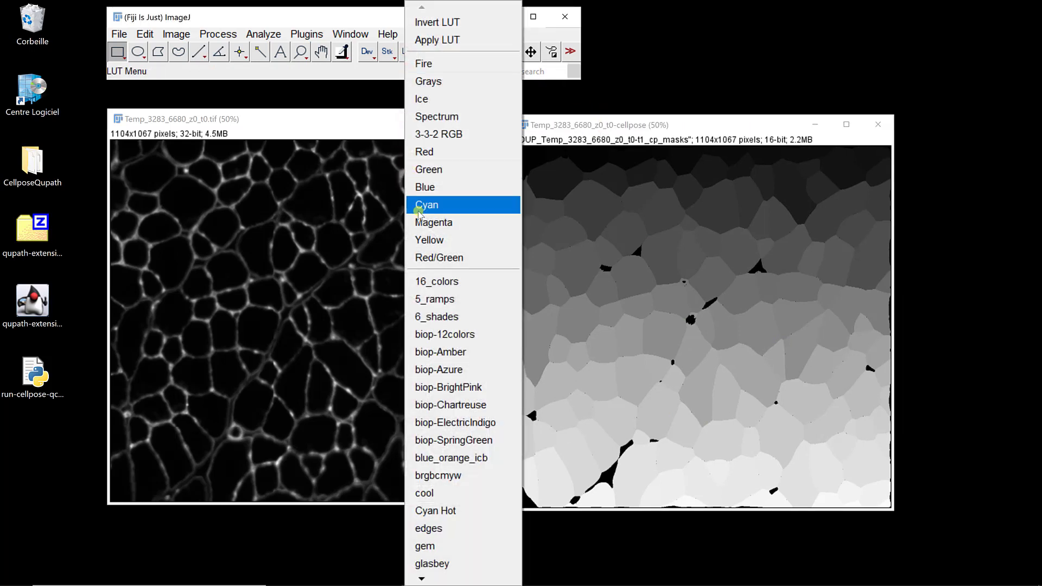
{"action": "left_click", "coordinate": [428, 564]}
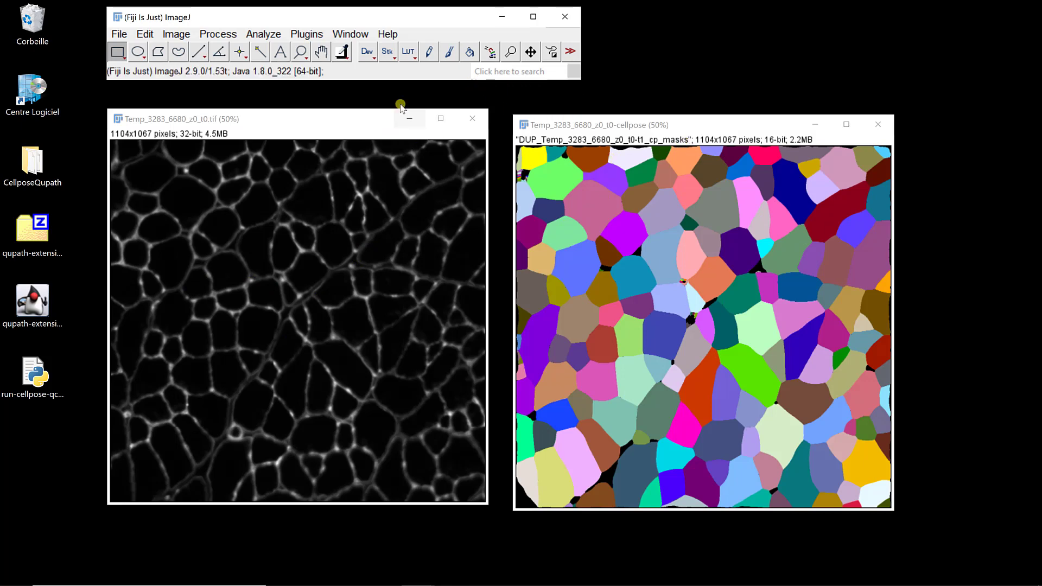
Convert the Cellpose label image to ROIs with the BIOP image analysis command Label image to ROIs
{"action": "left_click", "coordinate": [308, 34]}
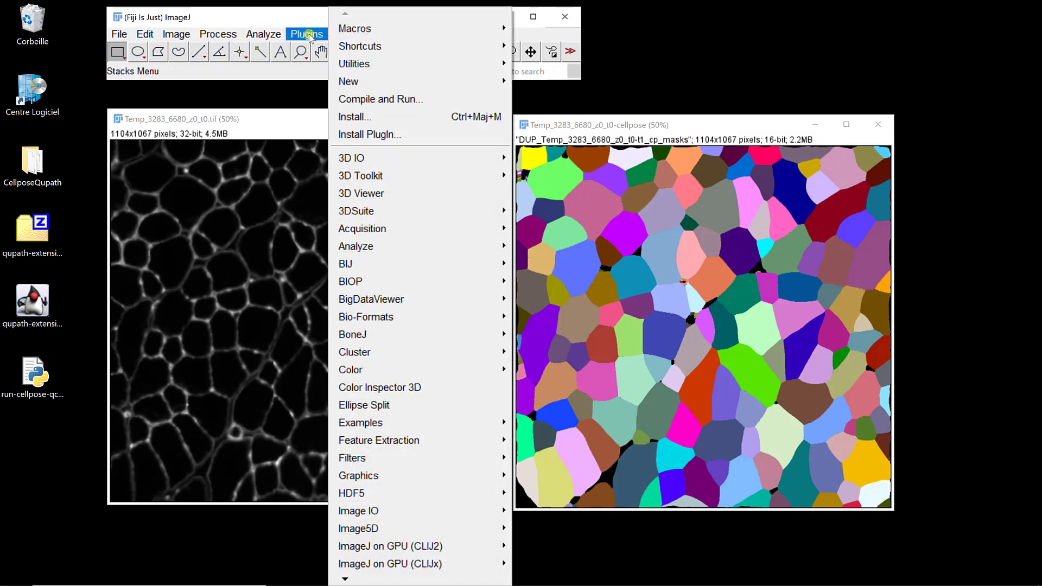
{"action": "mouse_move", "coordinate": [381, 290]}
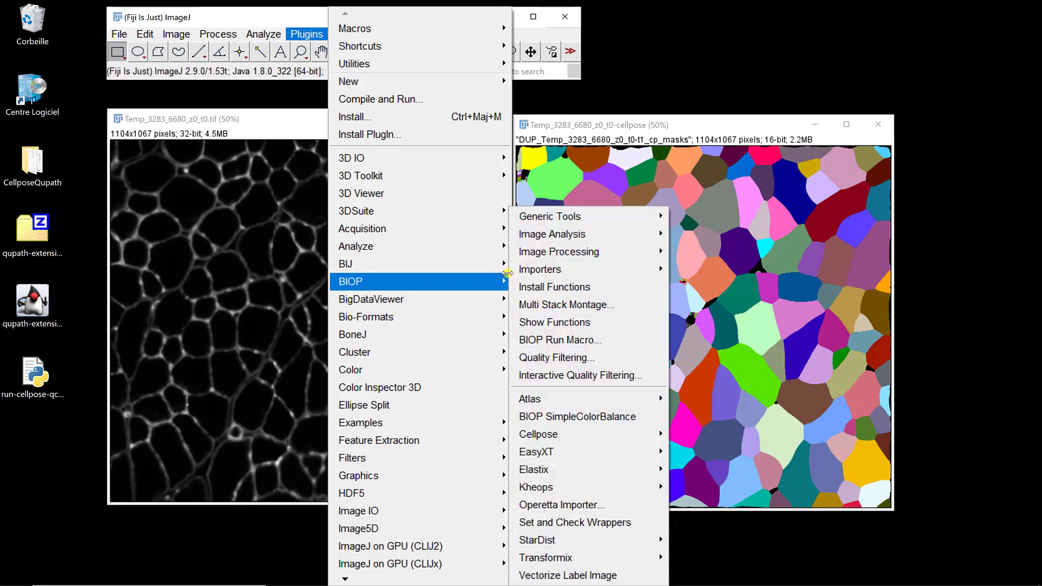
{"action": "mouse_move", "coordinate": [548, 235]}
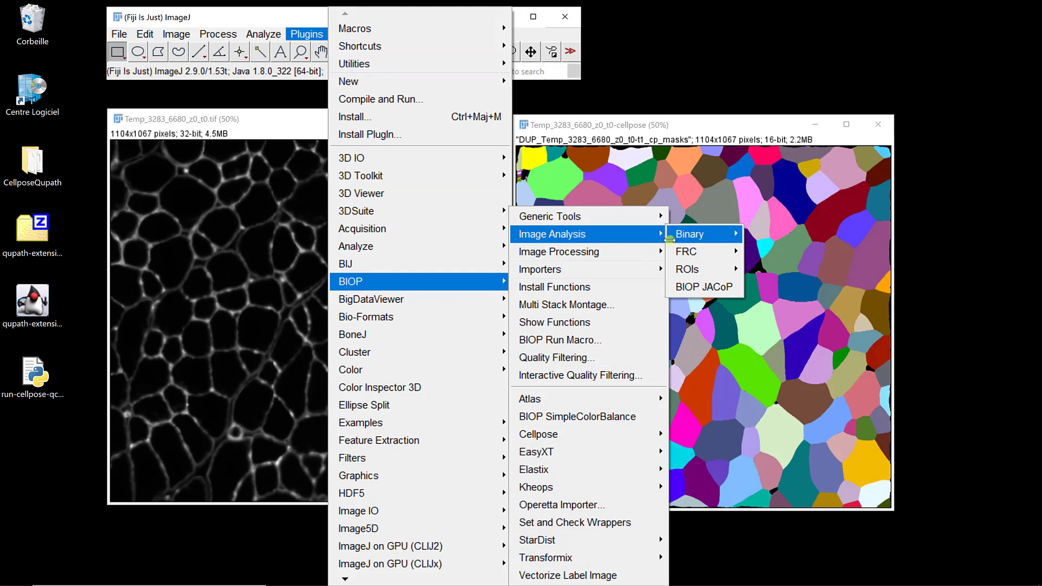
{"action": "mouse_move", "coordinate": [696, 269]}
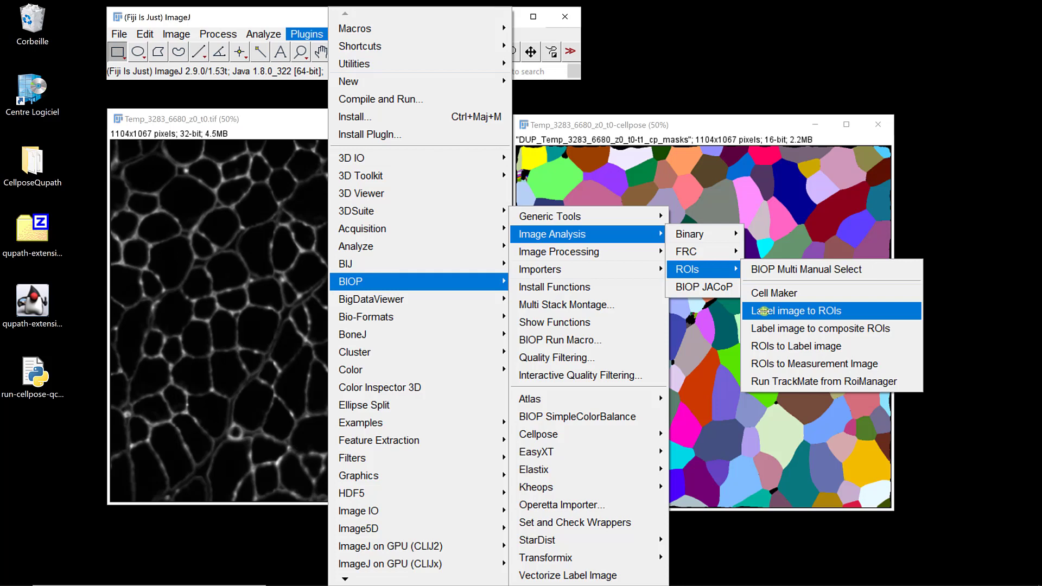
{"action": "left_click", "coordinate": [763, 311]}
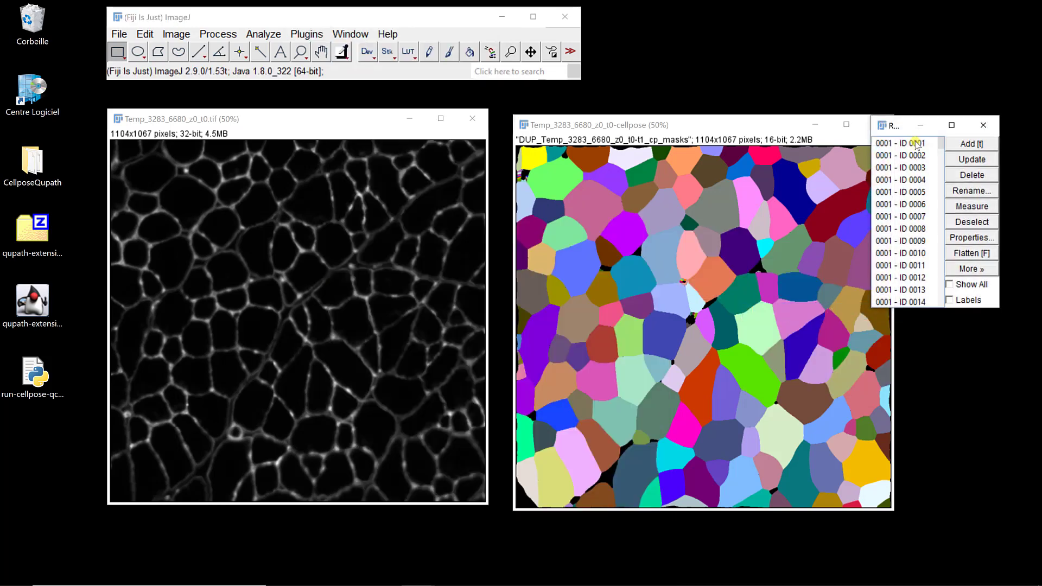
Move the ROI Manager off the far edge of the mask image and show all ROIs over the laminin image
{"action": "left_click", "coordinate": [888, 129]}
{"action": "left_click_drag", "start_coordinate": [888, 129], "coordinate": [543, 114]}
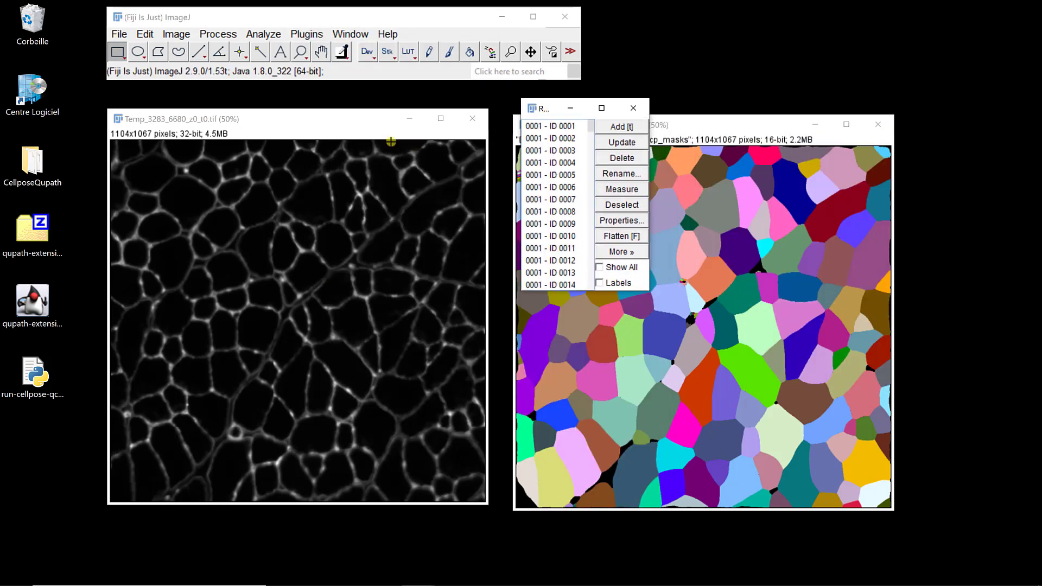
{"action": "left_click", "coordinate": [613, 268]}
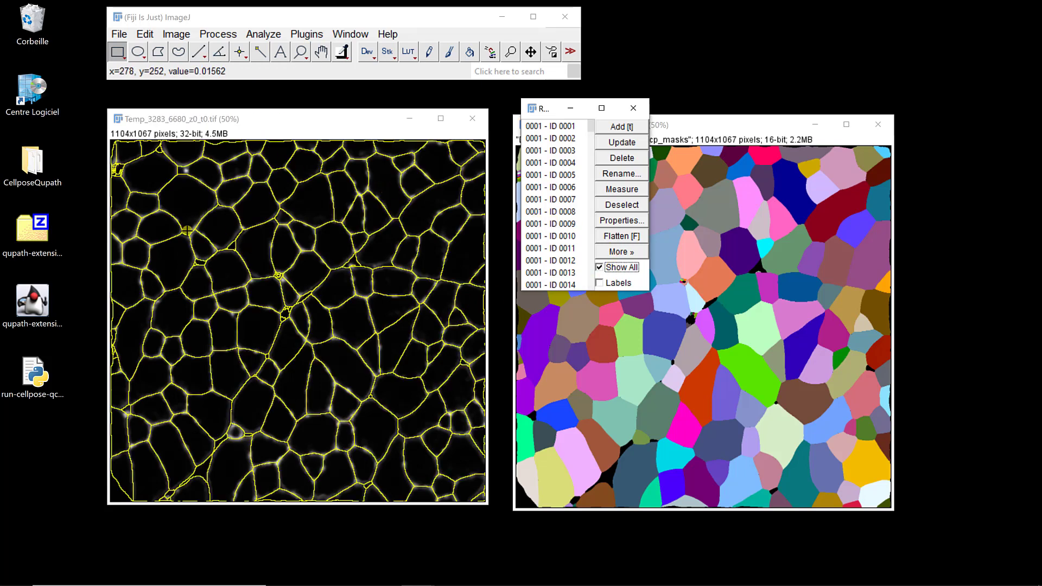